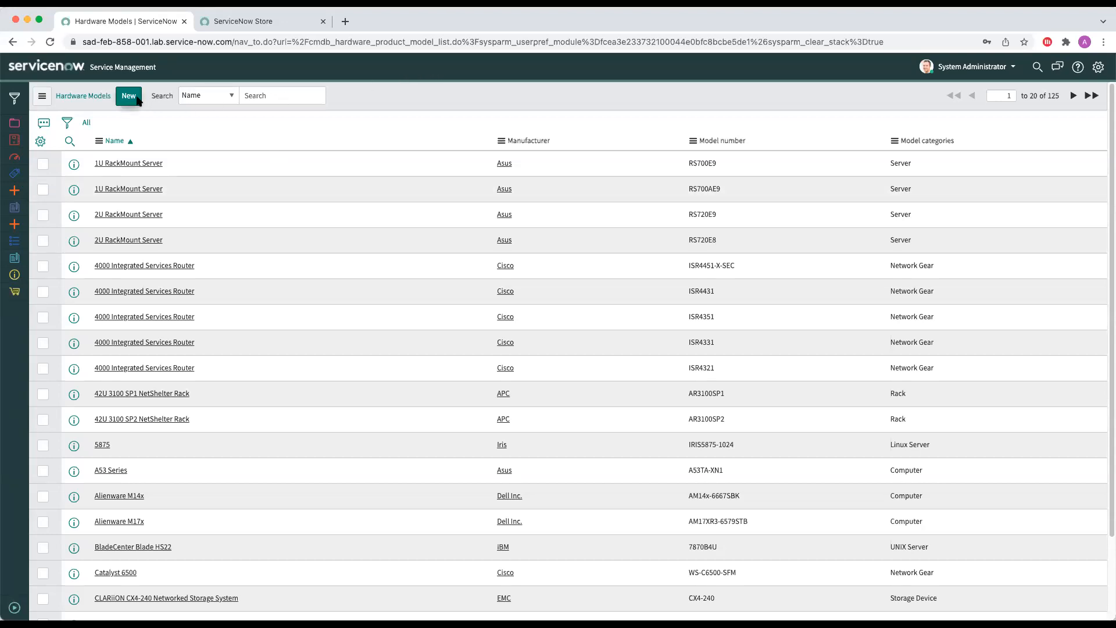
Step: Create a new hardware model record with Lenovo as the manufacturer and Thinkpad T490 as the name
left_click(129, 98)
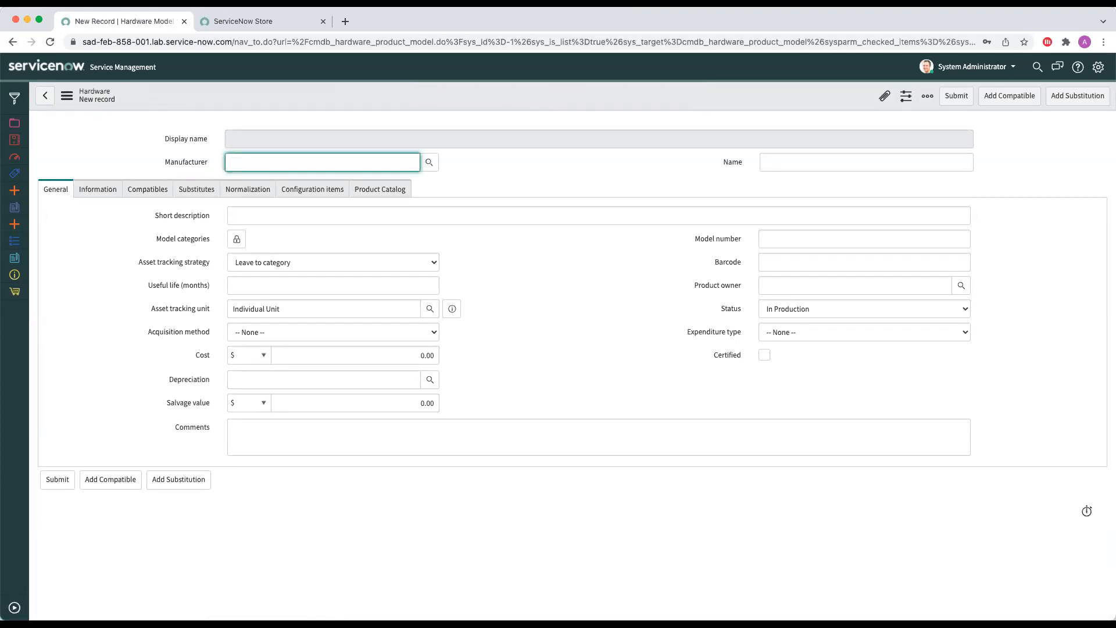
type("Lenovo")
left_click(256, 177)
left_click(834, 162)
type("Think")
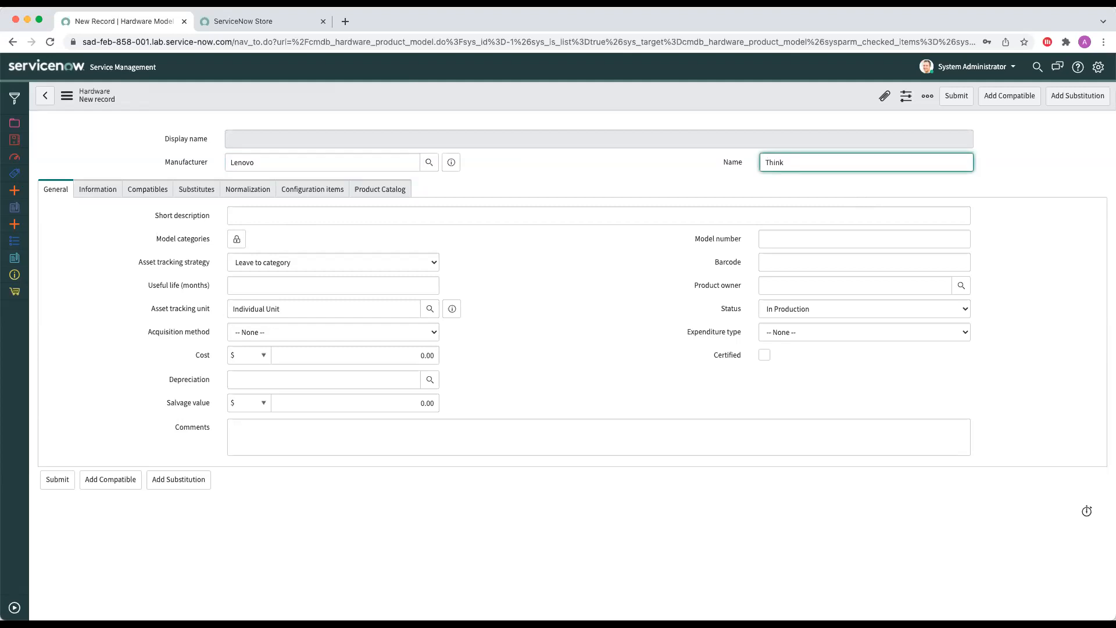
type("pad T490")
Step: Assign the Computer category to the new model's model categories and lock the field again
left_click(237, 243)
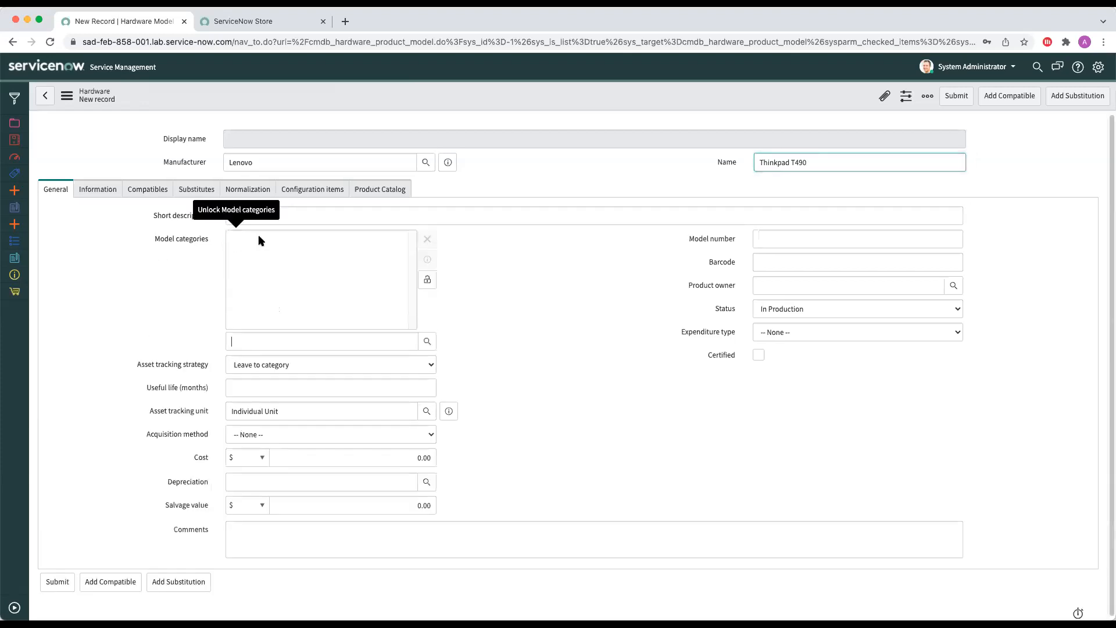
type("Compu")
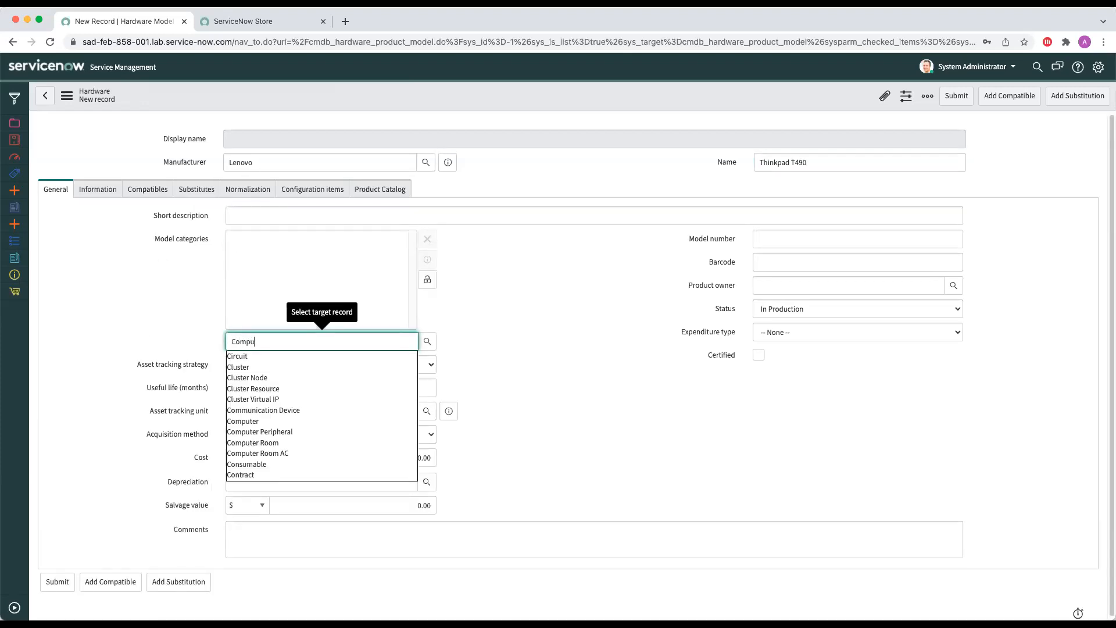
left_click(347, 357)
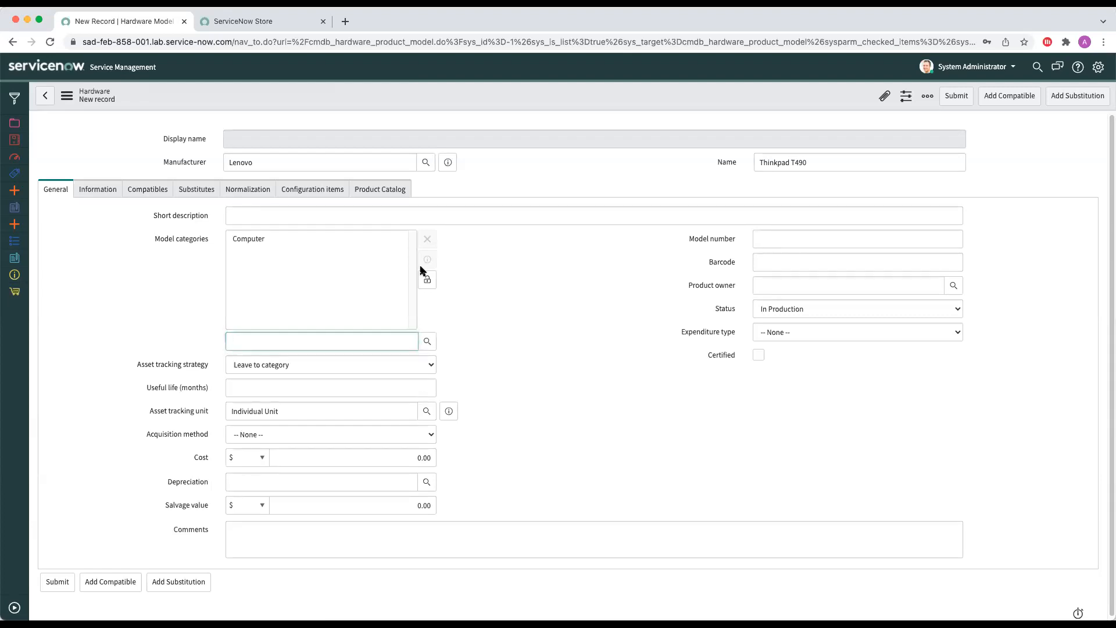
left_click(427, 280)
Step: Set the model's useful life to 36 months and save the record, staying on the form
left_click(320, 282)
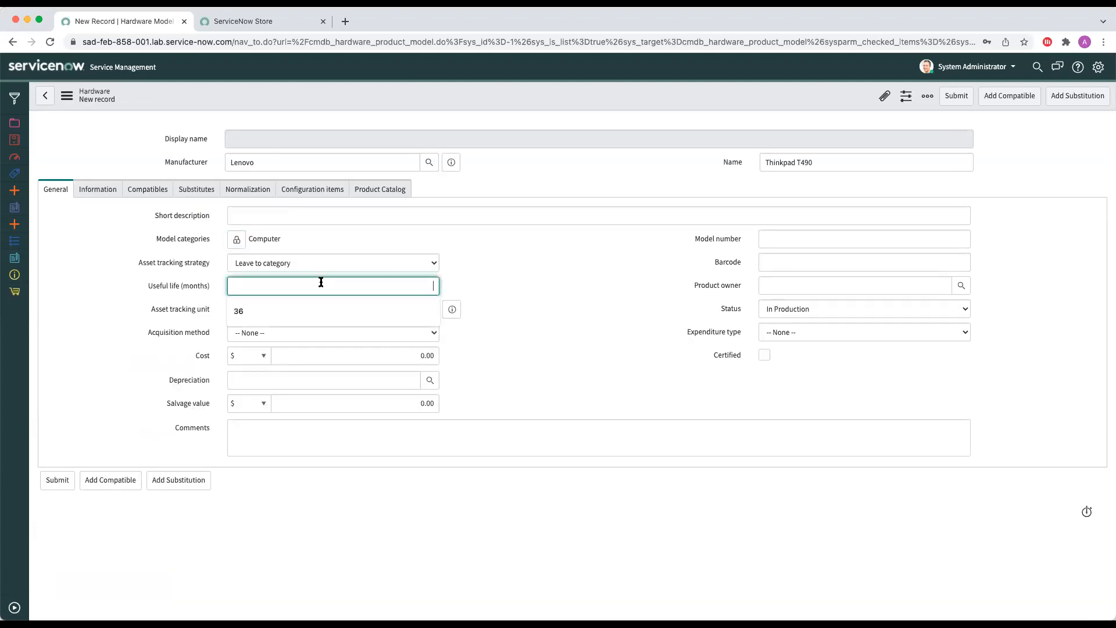
type("36")
left_click(508, 274)
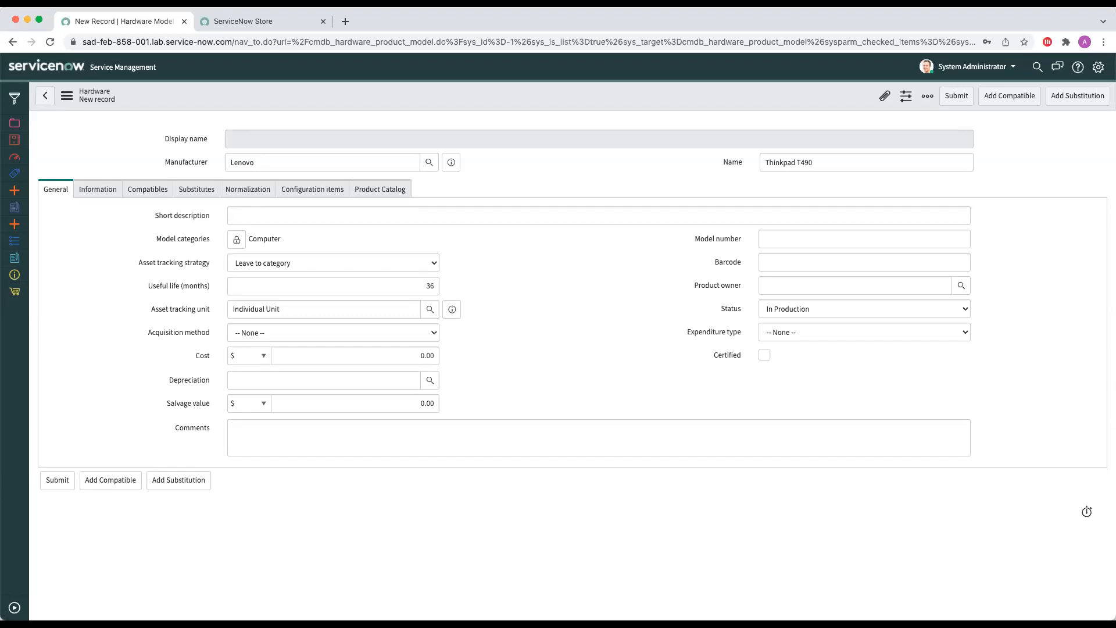
right_click(656, 96)
left_click(659, 97)
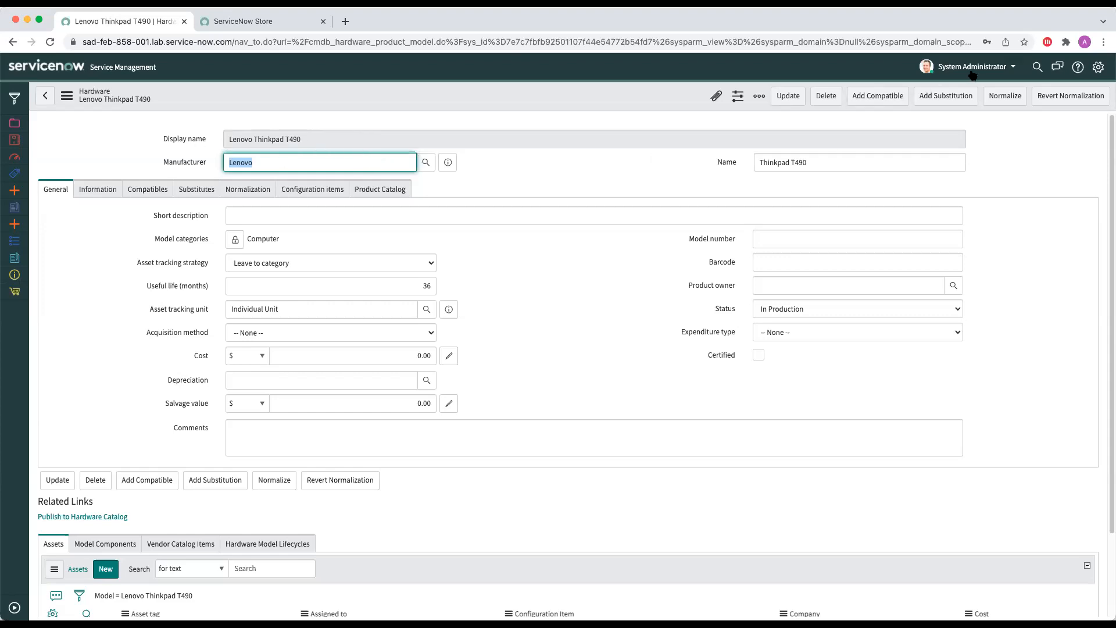
left_click(546, 180)
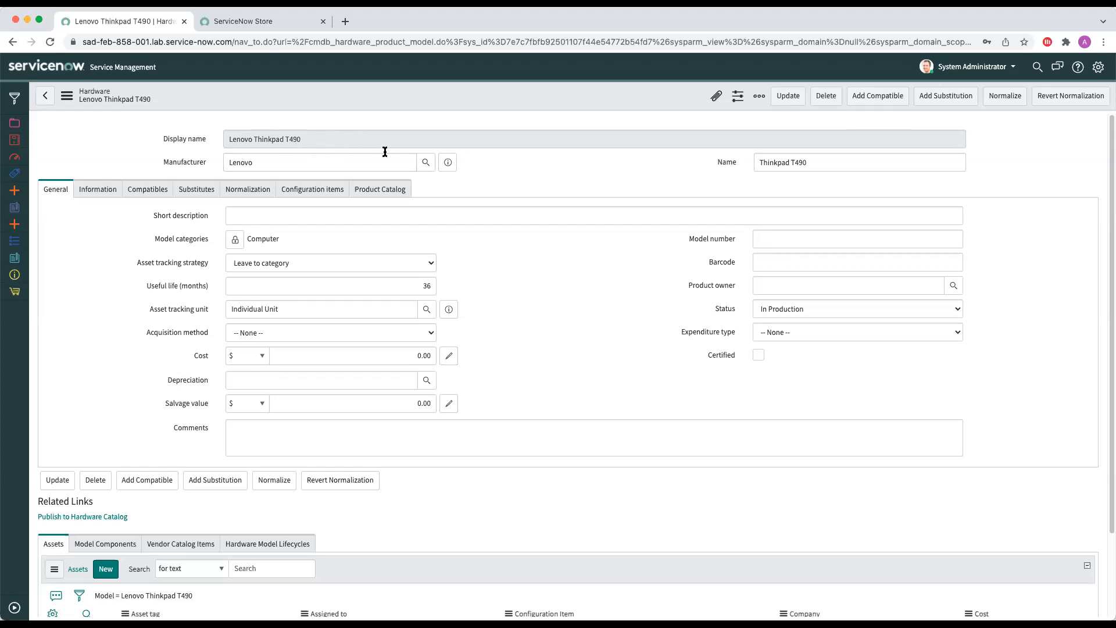
Step: Set the model in the normalization details to 20N20009MB and save the hardware model record
left_click(234, 191)
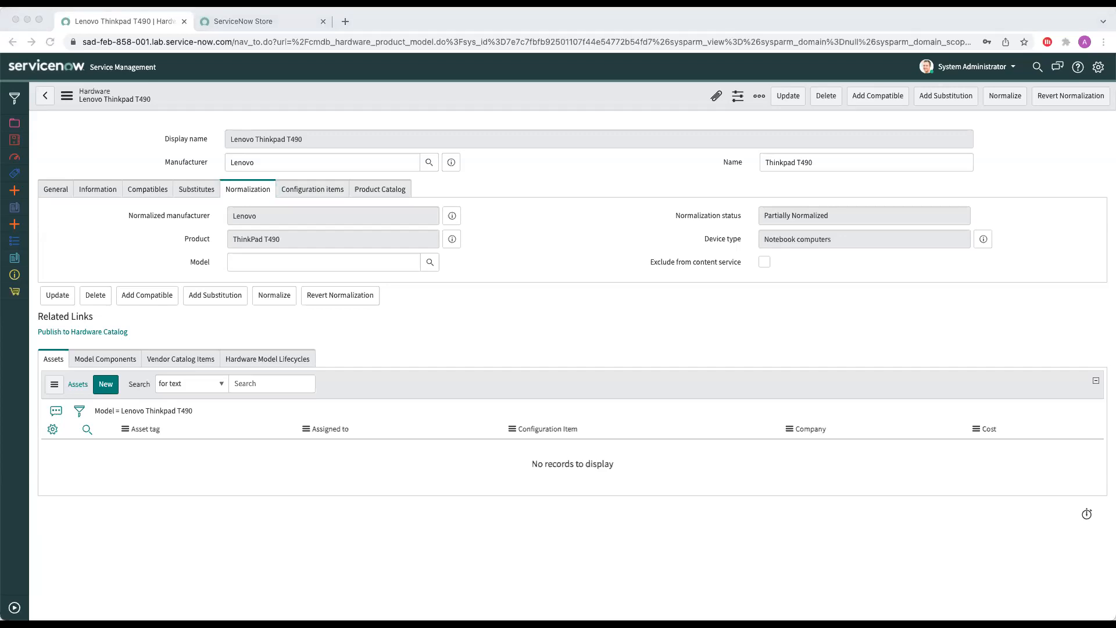
left_click(246, 263)
type("20N20009MB")
right_click(511, 91)
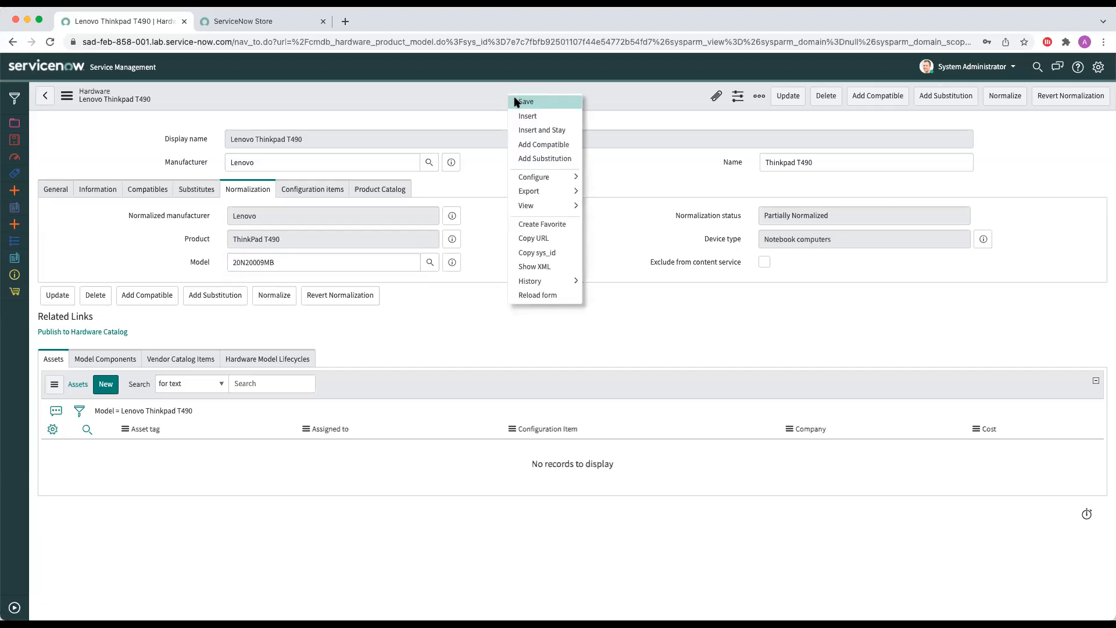
left_click(522, 100)
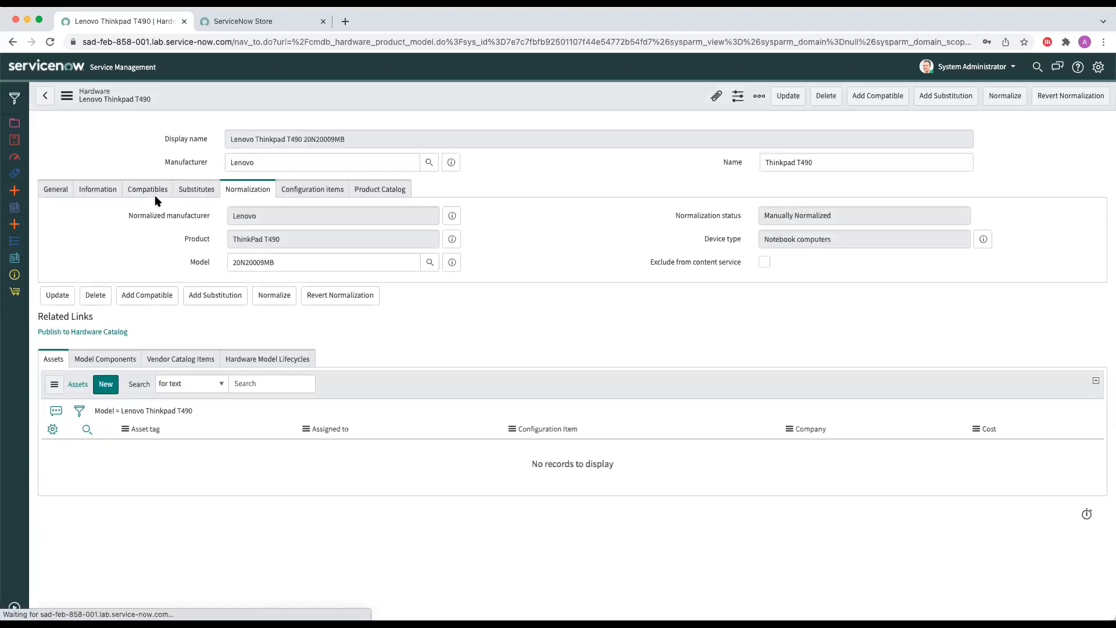
right_click(404, 100)
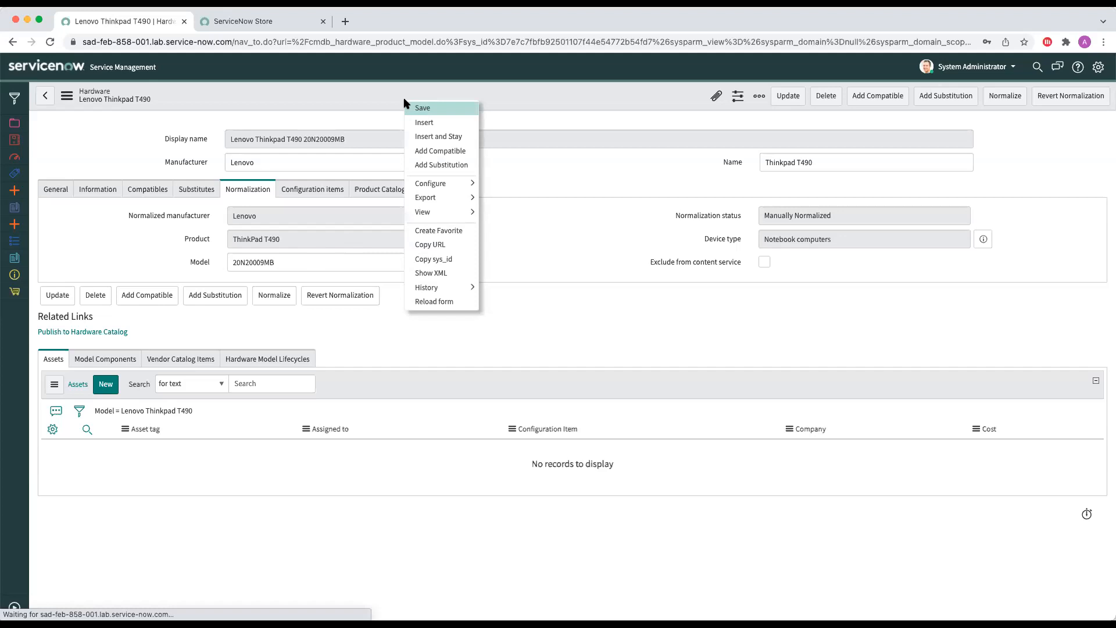
right_click(371, 89)
left_click(354, 86)
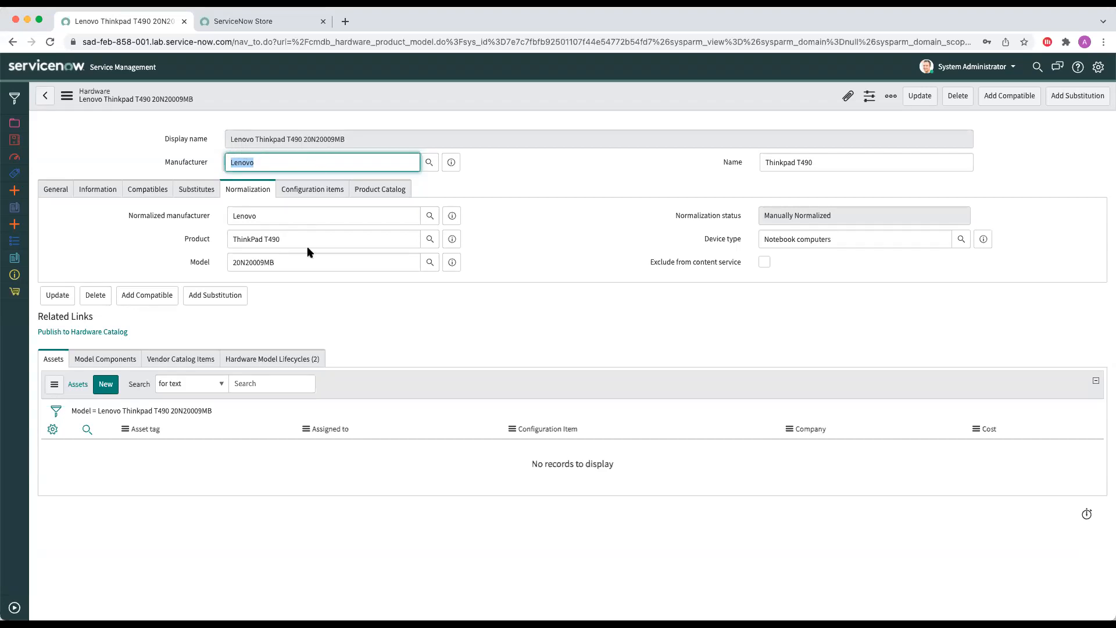
Step: Review the normalized model value and the lifecycle phases listed for the Thinkpad T490 hardware model
left_click(303, 260)
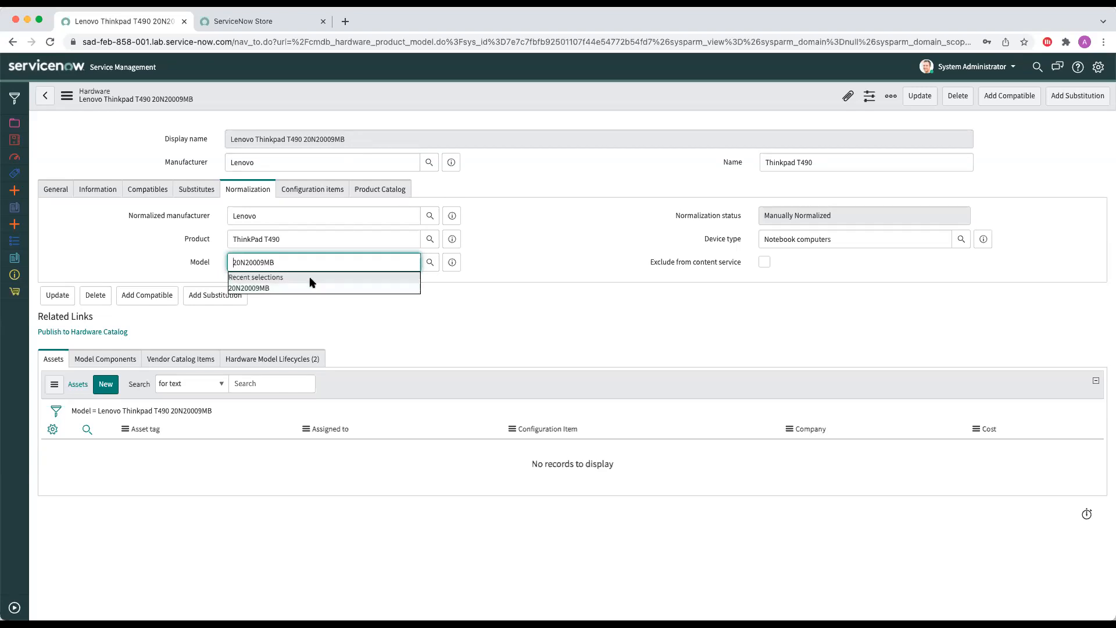
left_click(504, 173)
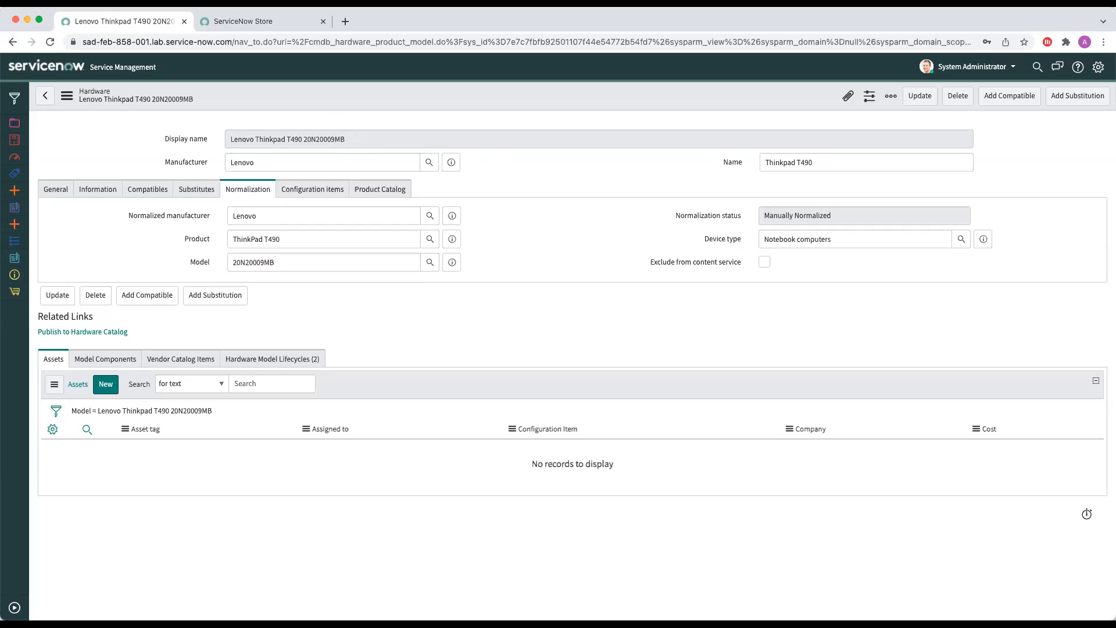
left_click(294, 358)
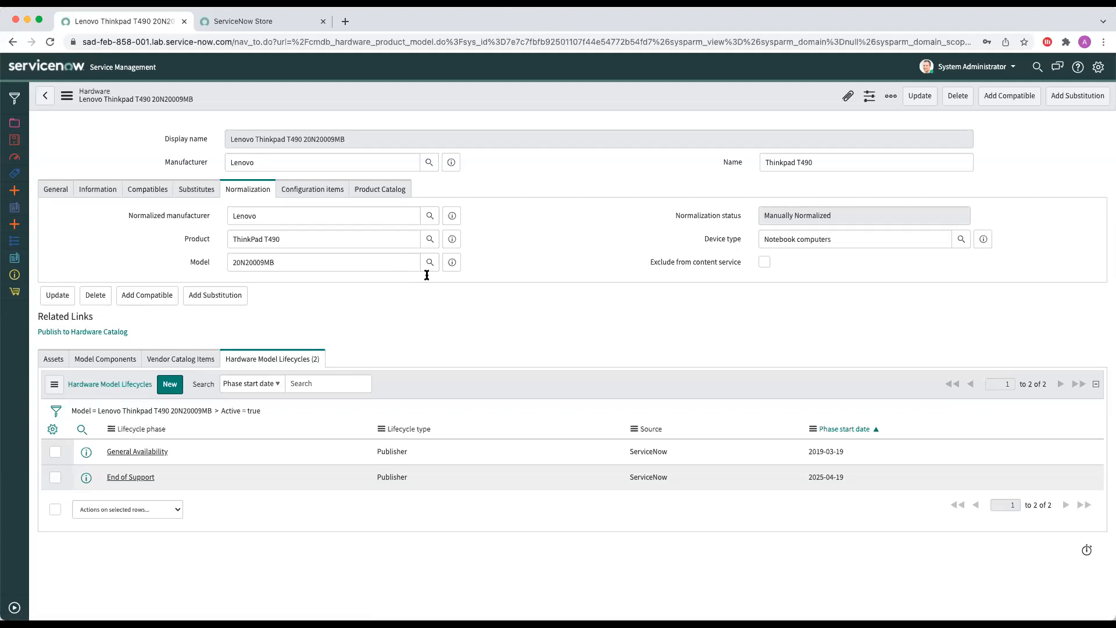
Step: Enter "Lenovo Thinkpad" as the model's product catalog description and save the record
left_click(398, 190)
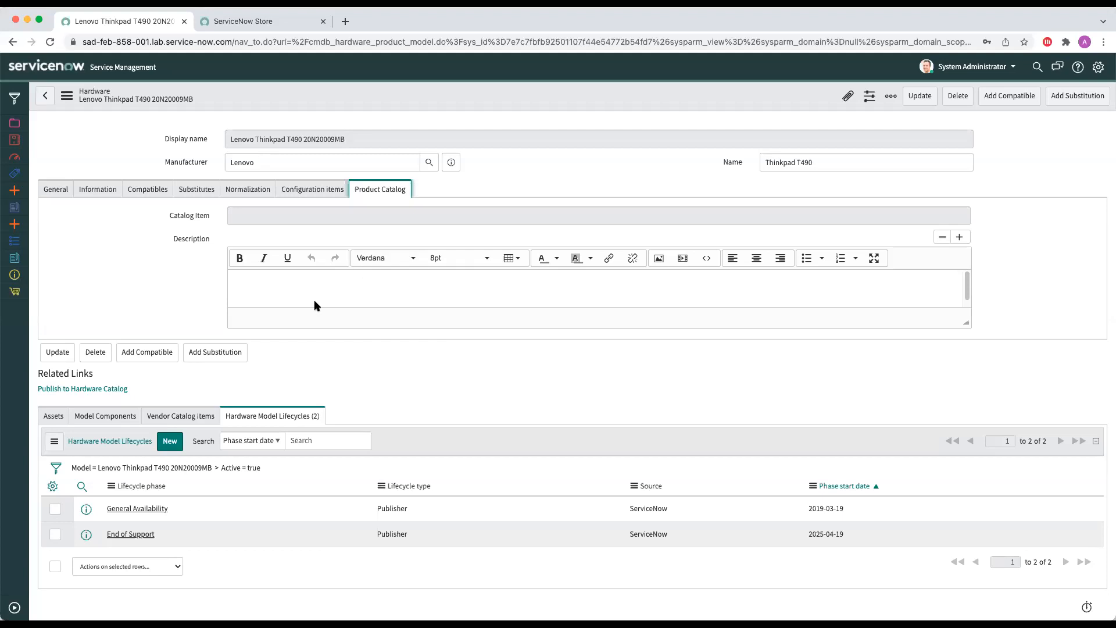
left_click(286, 282)
type("Lenovo Thinkp")
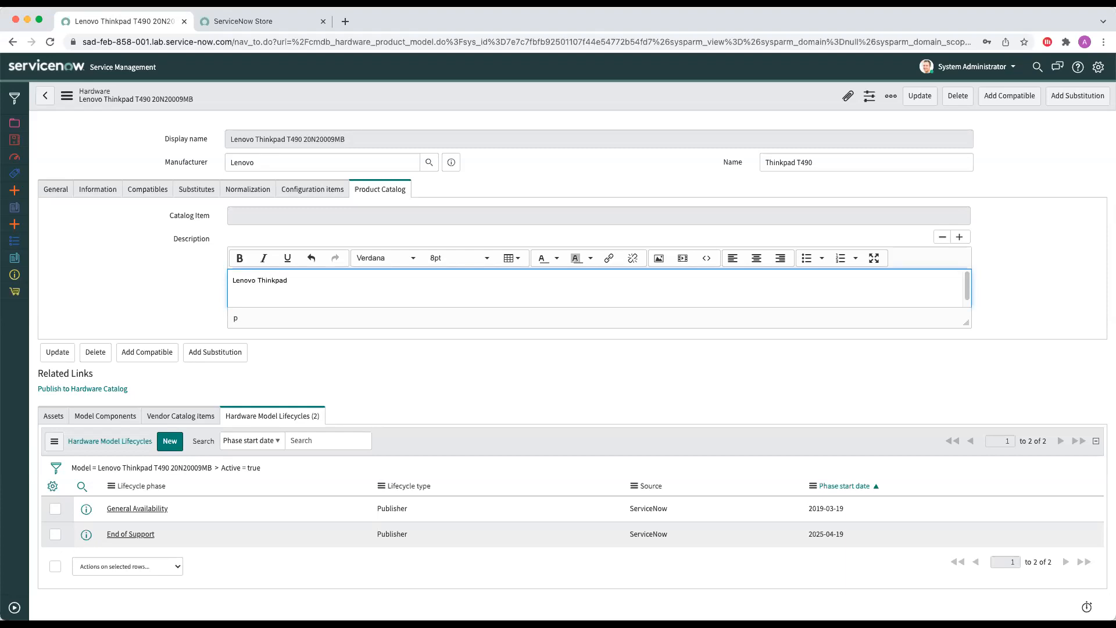
type("ad")
right_click(366, 92)
left_click(368, 94)
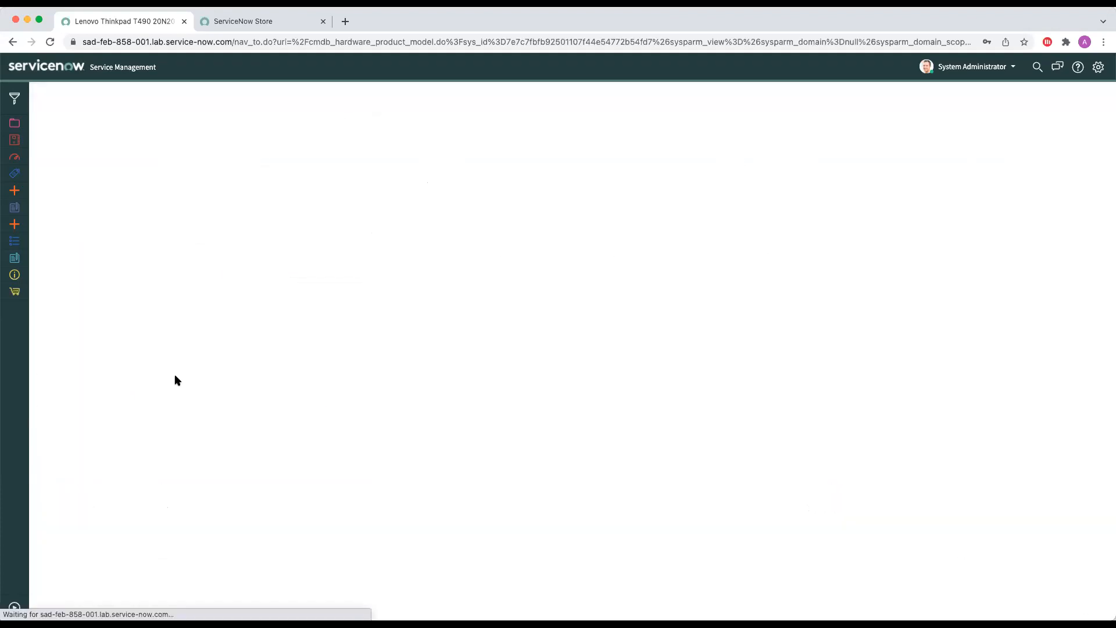
Step: Publish the Thinkpad T490 model to the hardware catalog under the Hardware category
left_click(71, 388)
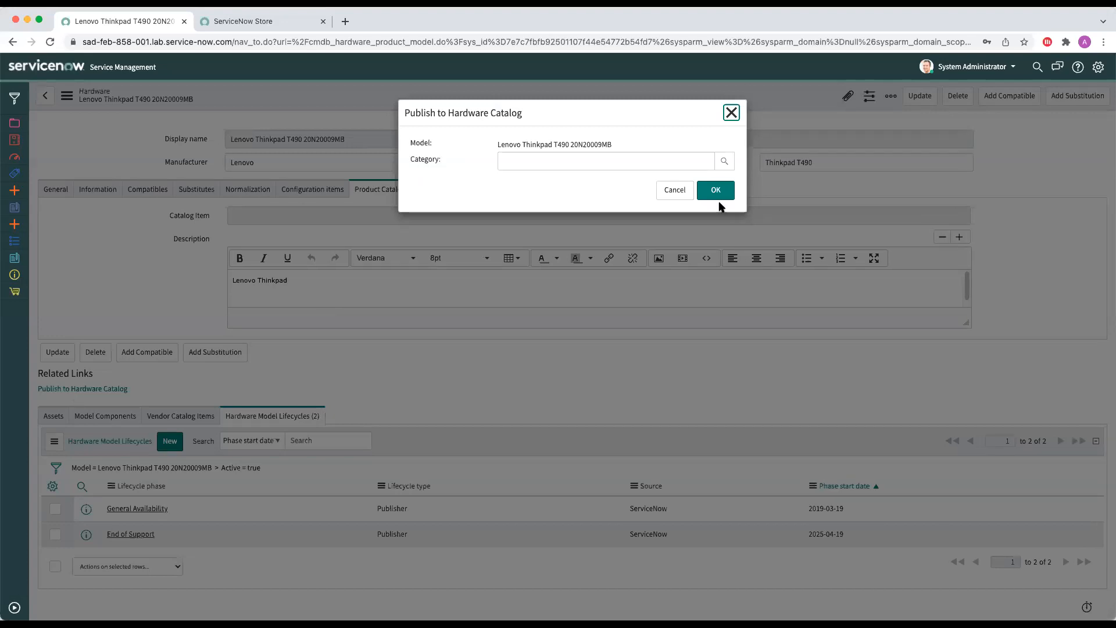
left_click(664, 163)
type("Hardware")
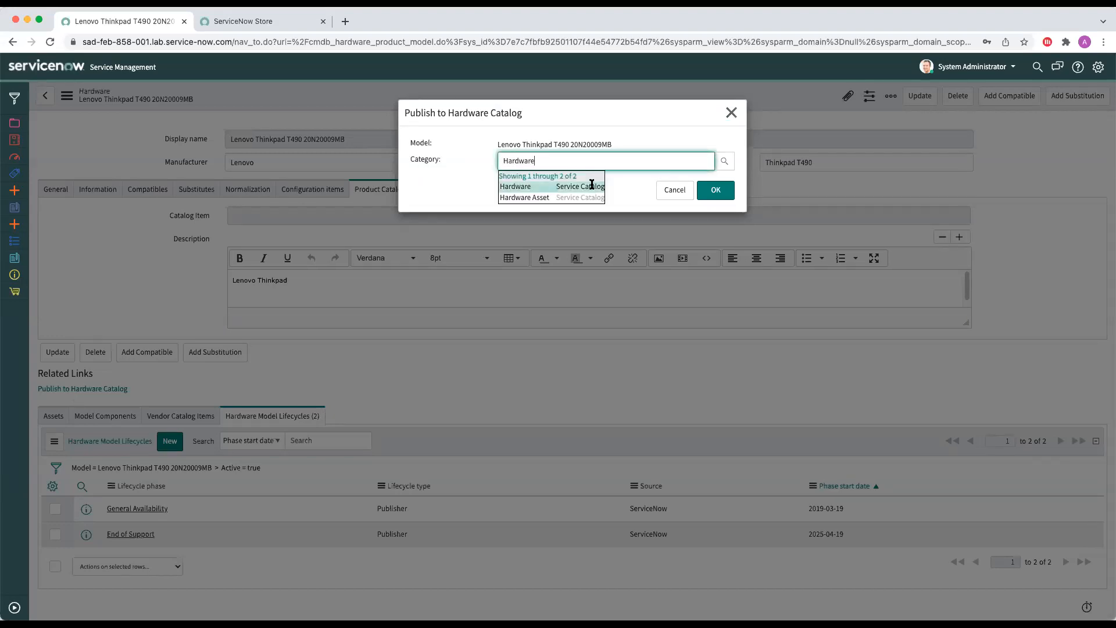
left_click(561, 186)
left_click(709, 190)
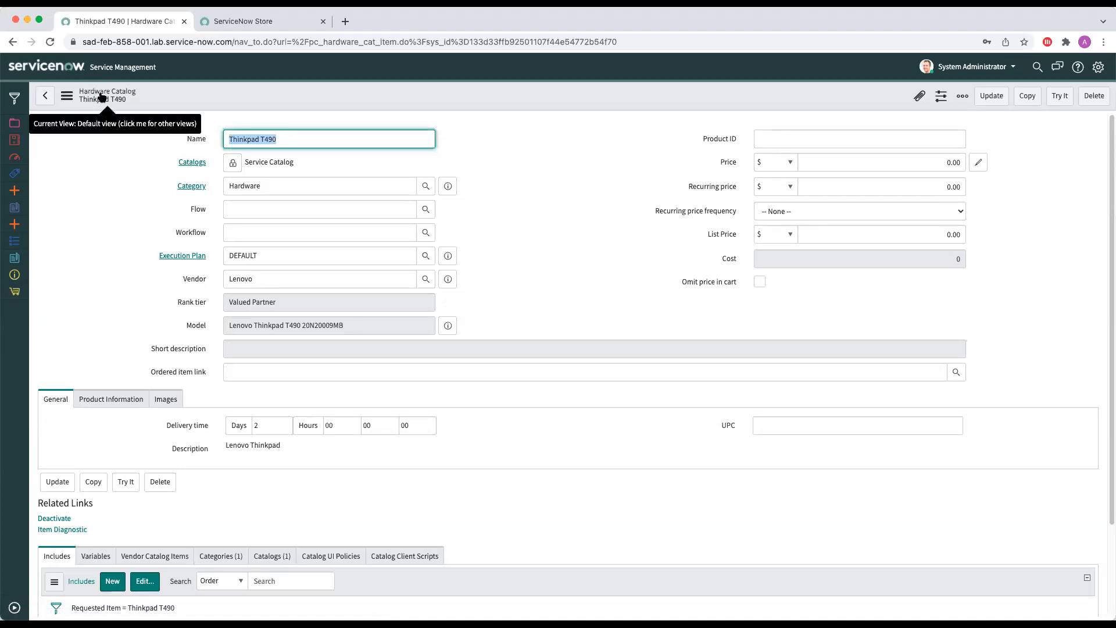
Step: Set the catalog item's price to $1,500.00 and its flow to Standard Hardware Asset Request
left_click(796, 147)
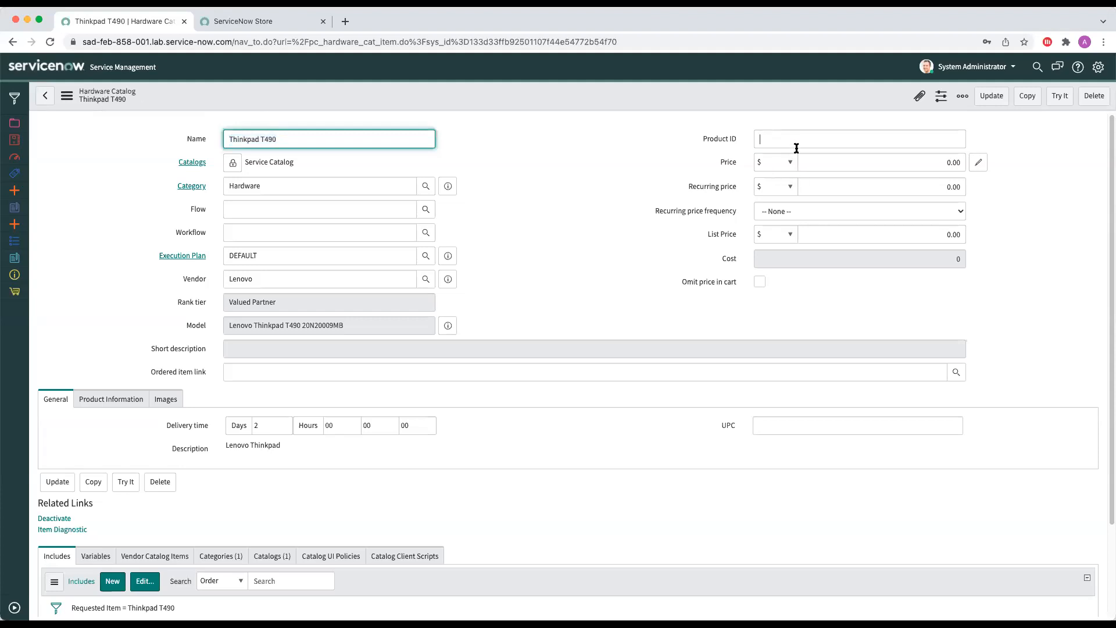
left_click(899, 159)
type("1500")
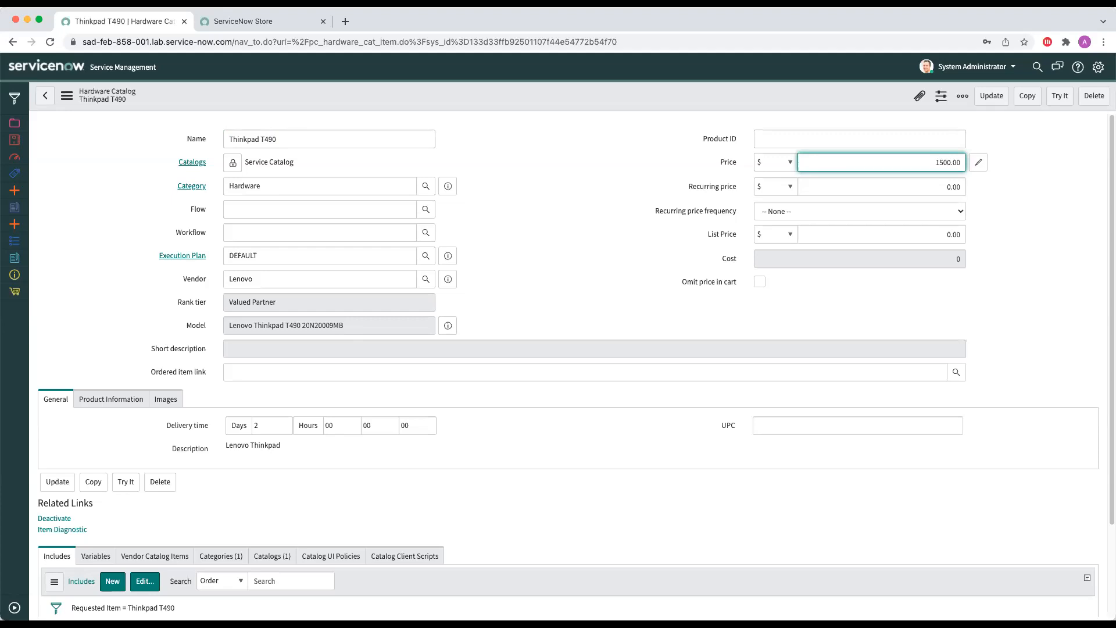
left_click(426, 209)
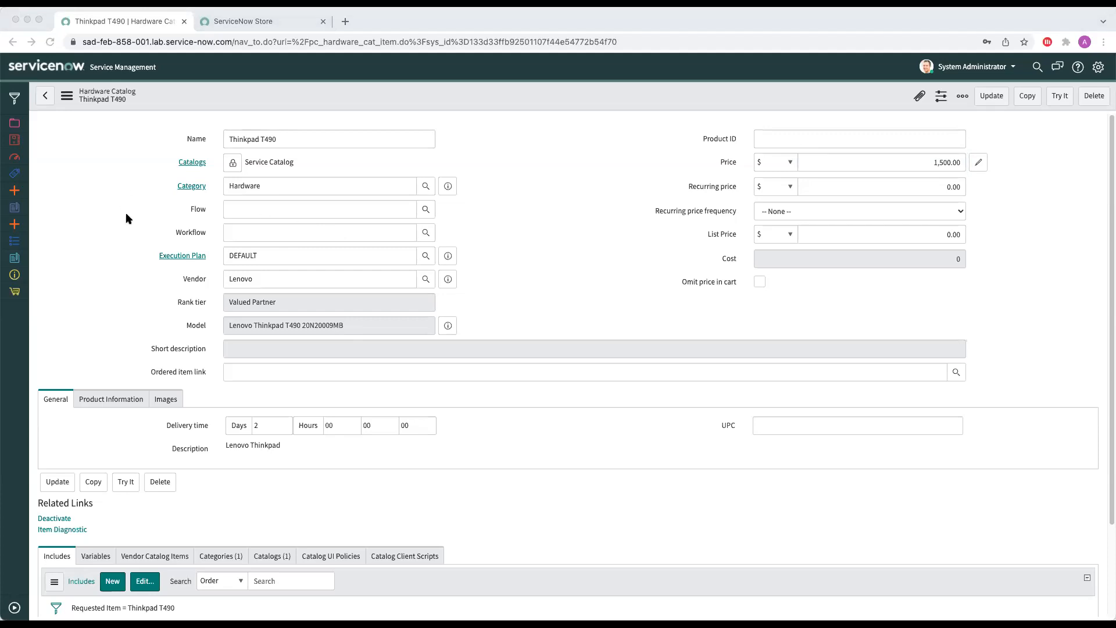
left_click(85, 334)
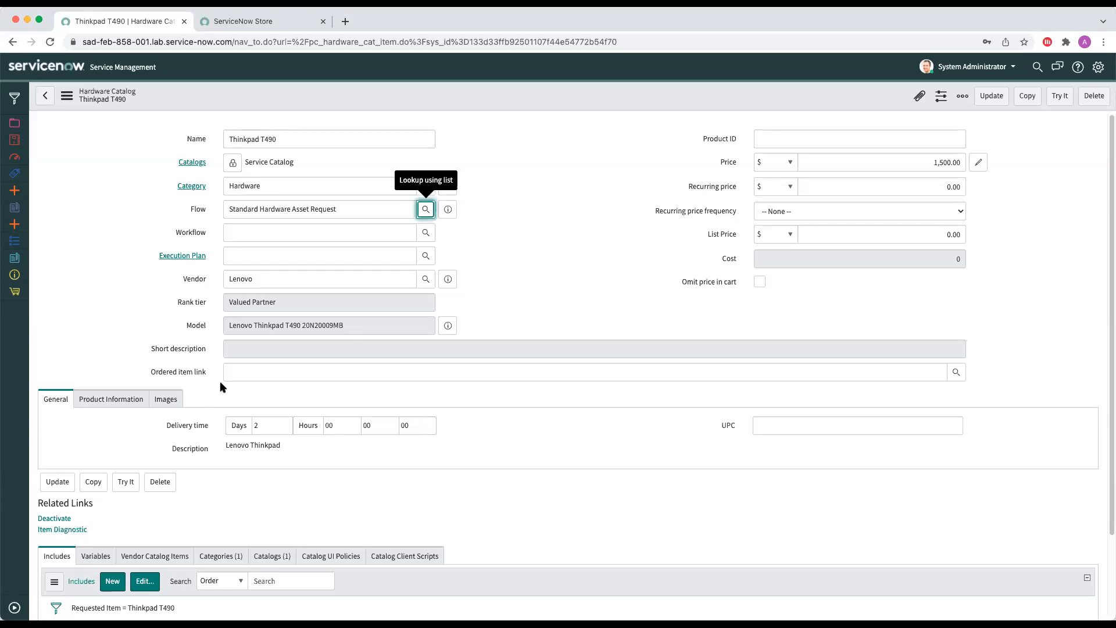
Step: Add the image file T490.jpeg as the catalog item's picture
left_click(175, 400)
scroll(174, 400, "down", 2)
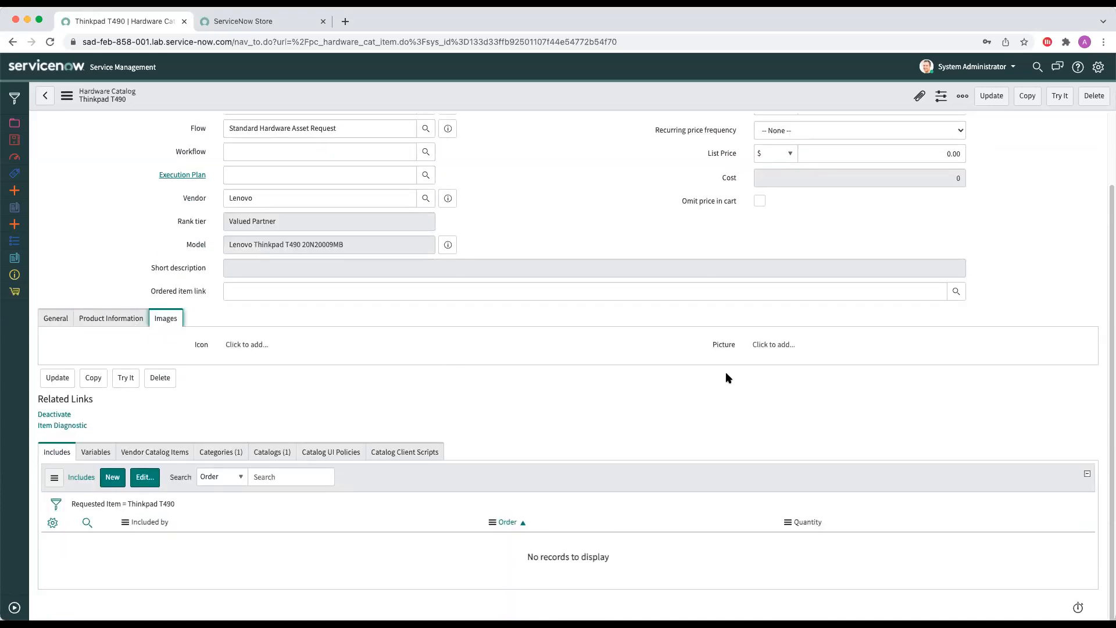
left_click(768, 344)
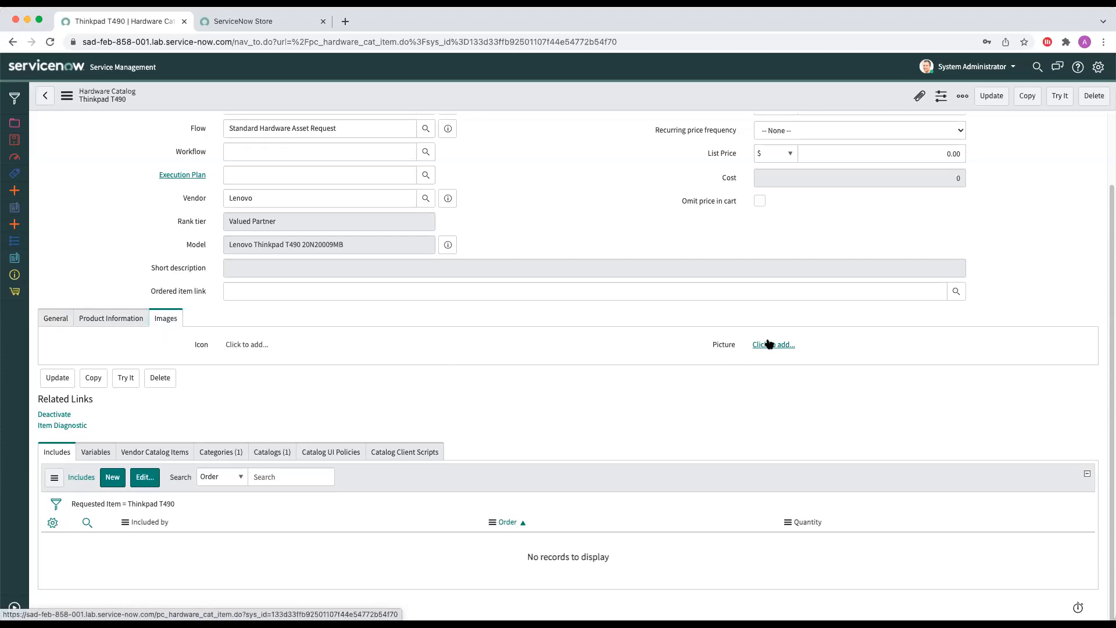
left_click(274, 141)
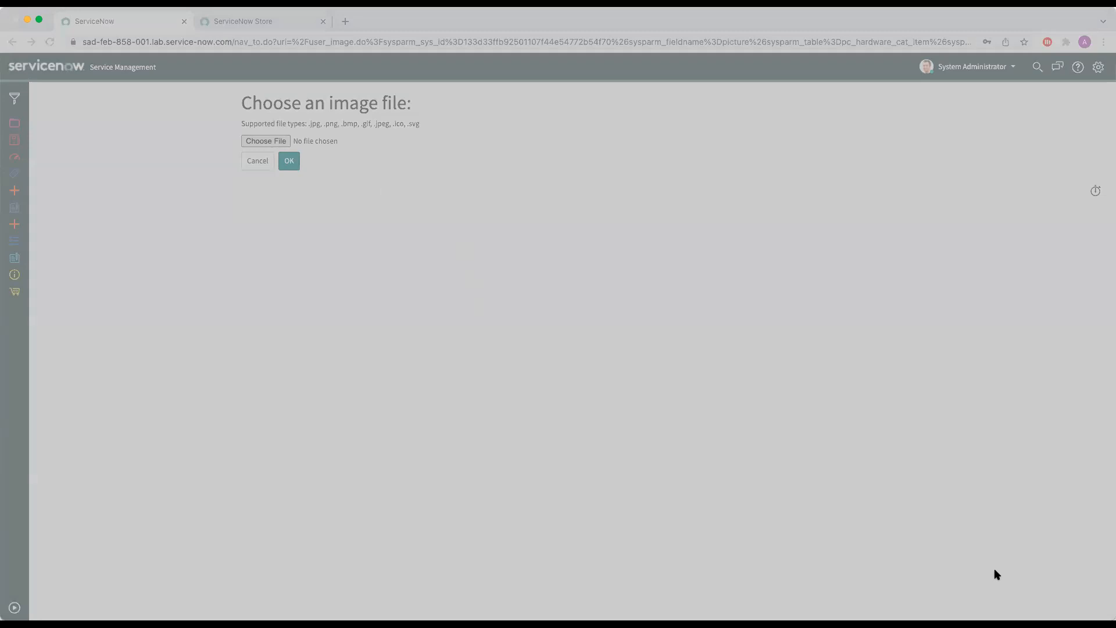
left_click(757, 446)
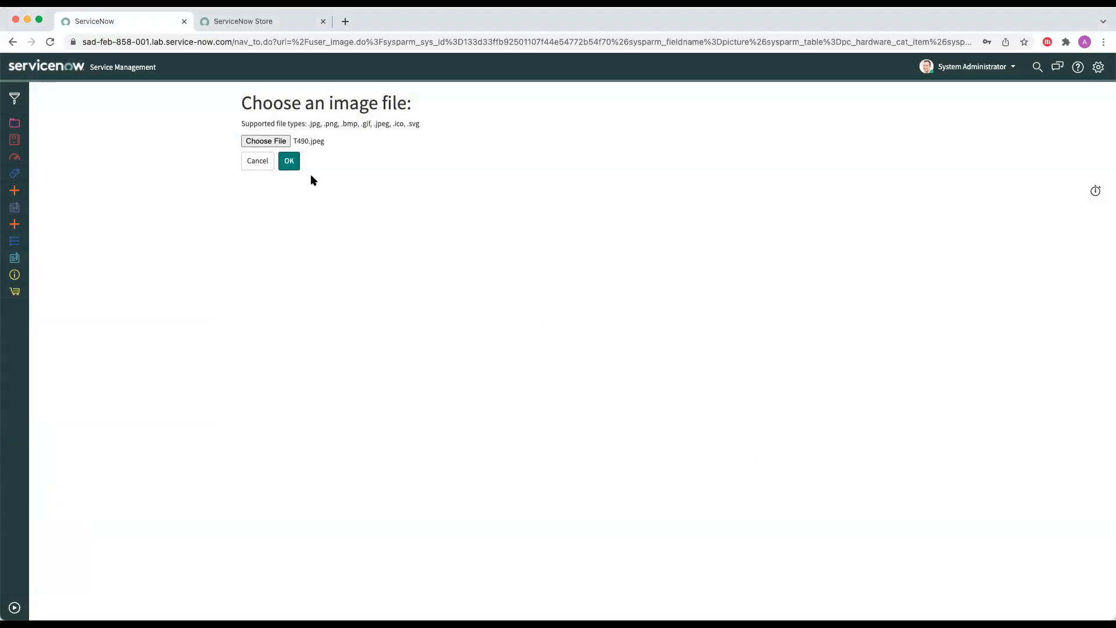
left_click(293, 167)
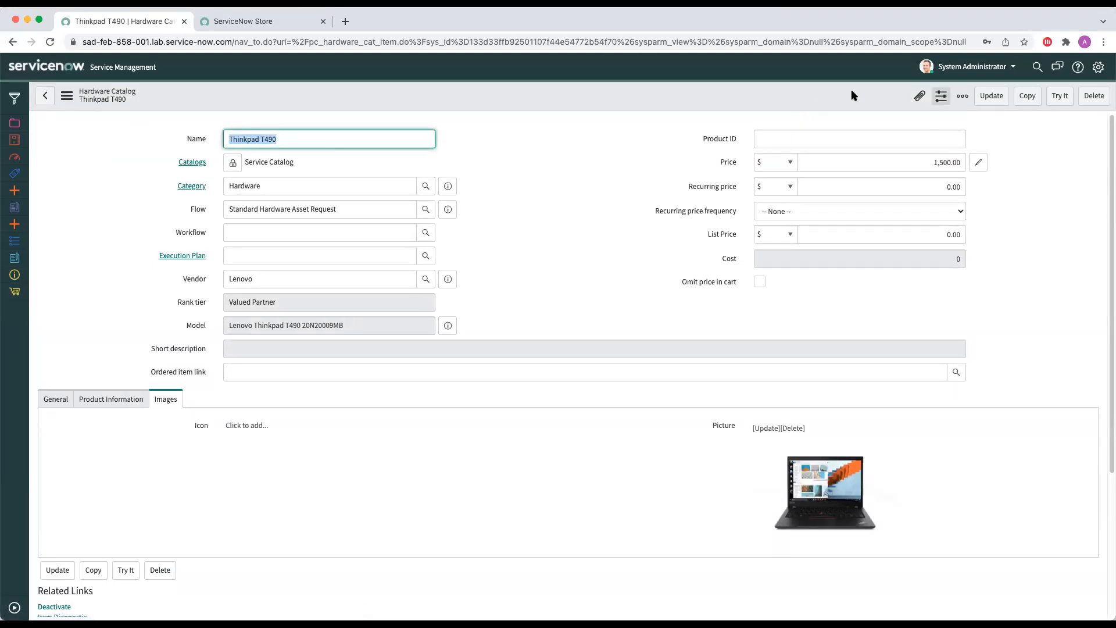
Step: Try out the Thinkpad T490 catalog item to preview its ordering page
left_click(962, 96)
left_click(872, 100)
left_click(1060, 96)
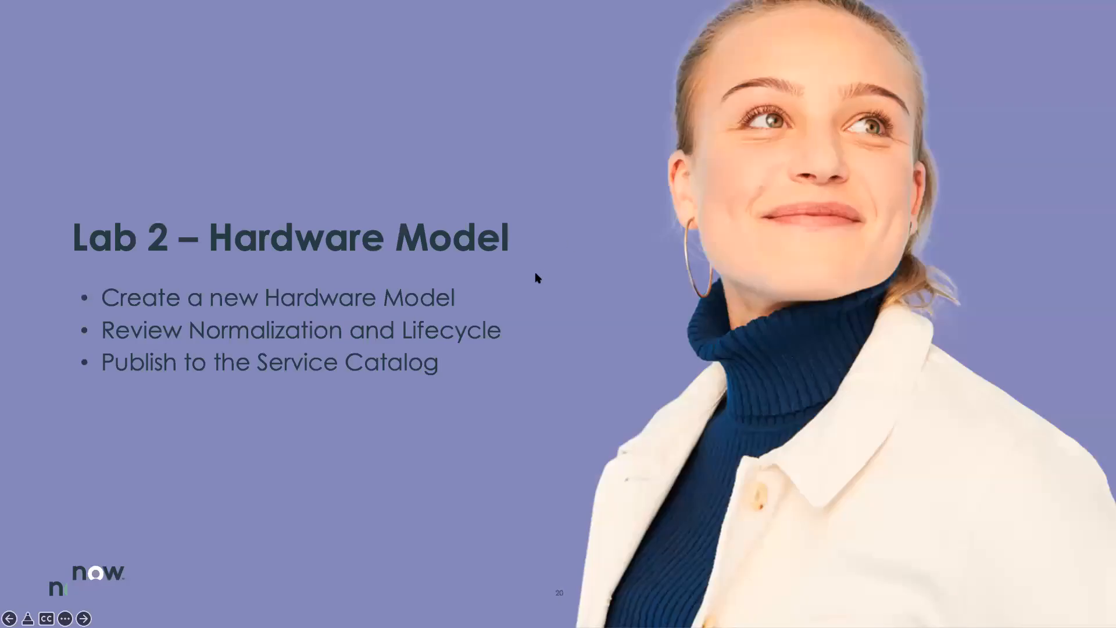
key("Right")
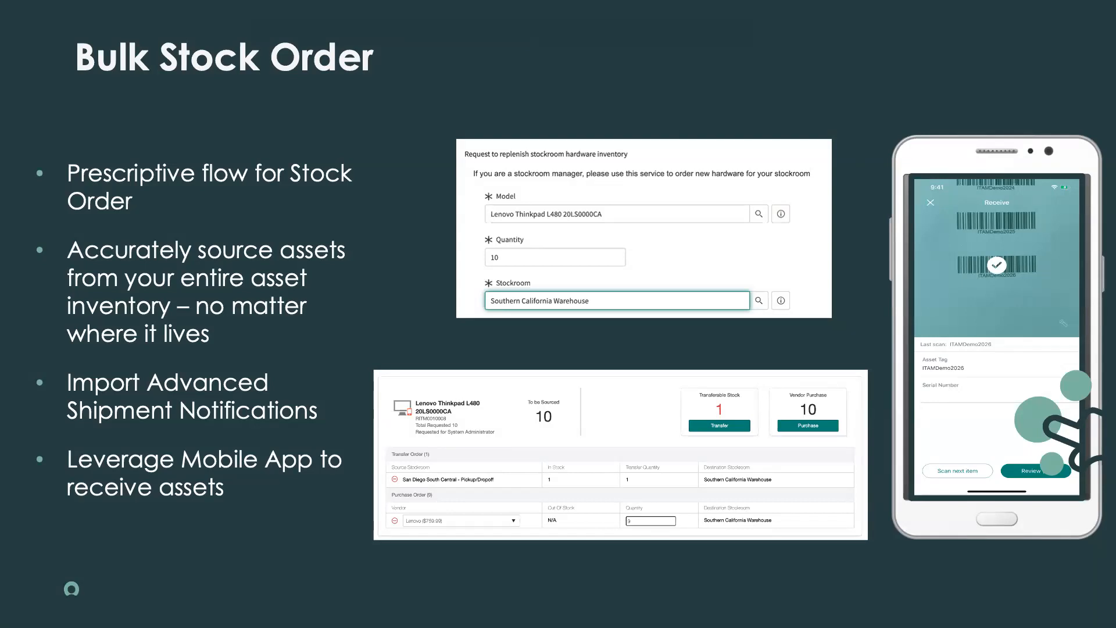
left_click(442, 249)
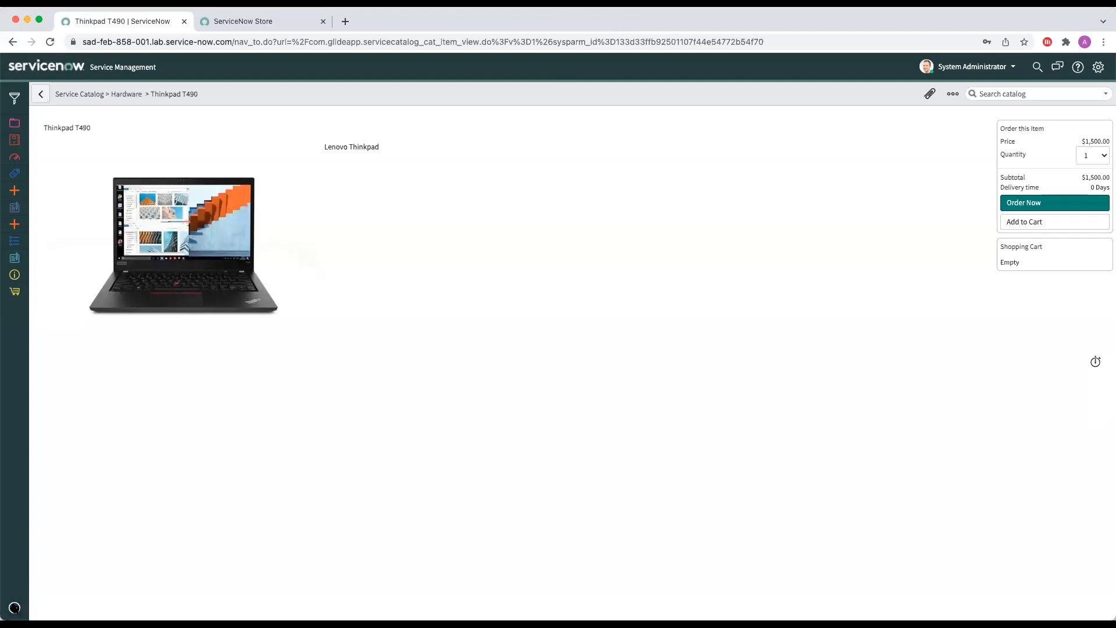
Step: Add the Asset Lifecycle category's details as a full-width section above the other categories on the Service Catalog home page
left_click(14, 607)
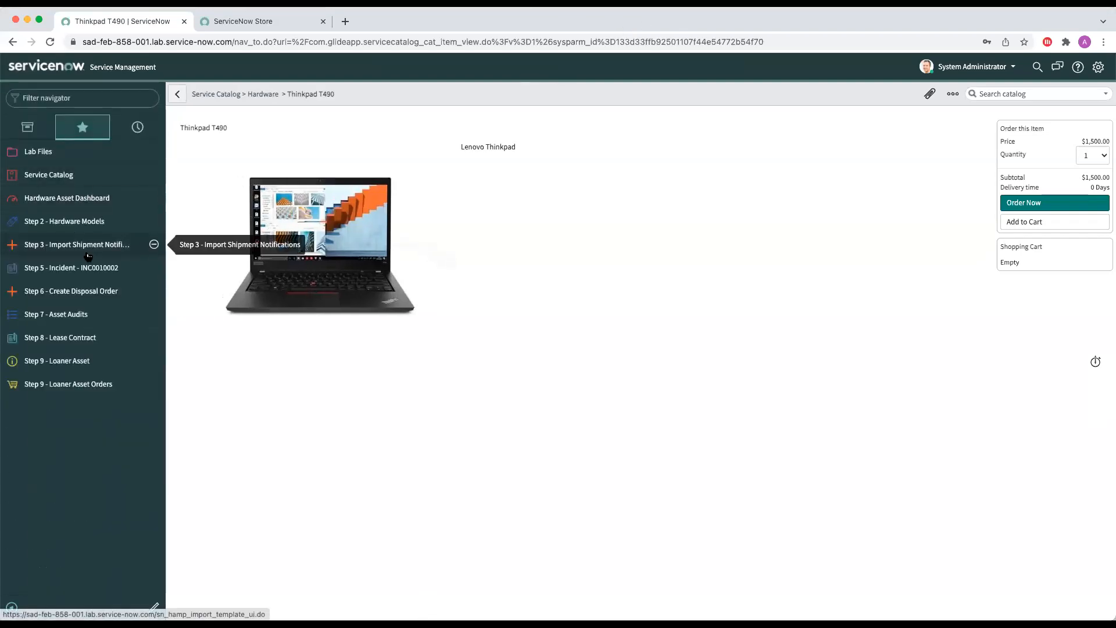
left_click(49, 174)
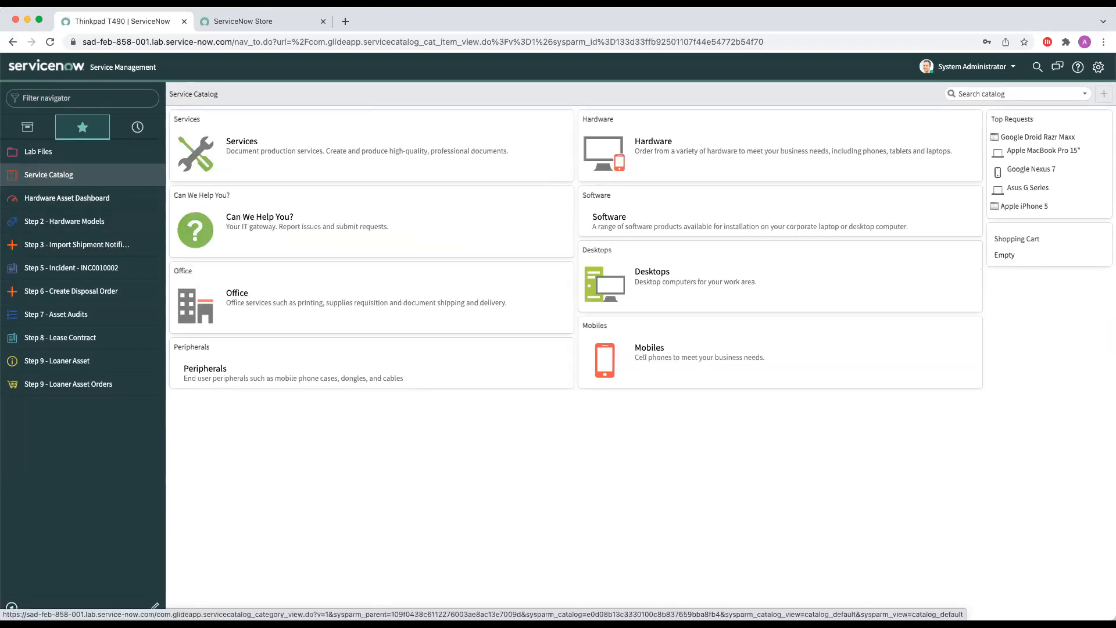
left_click(1103, 94)
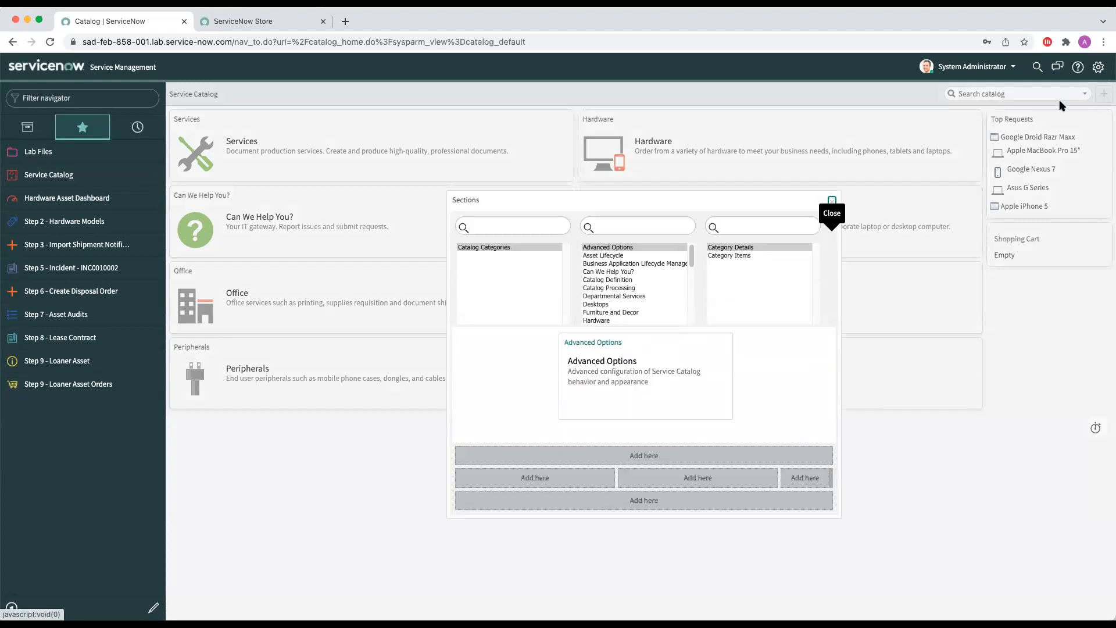
left_click(634, 256)
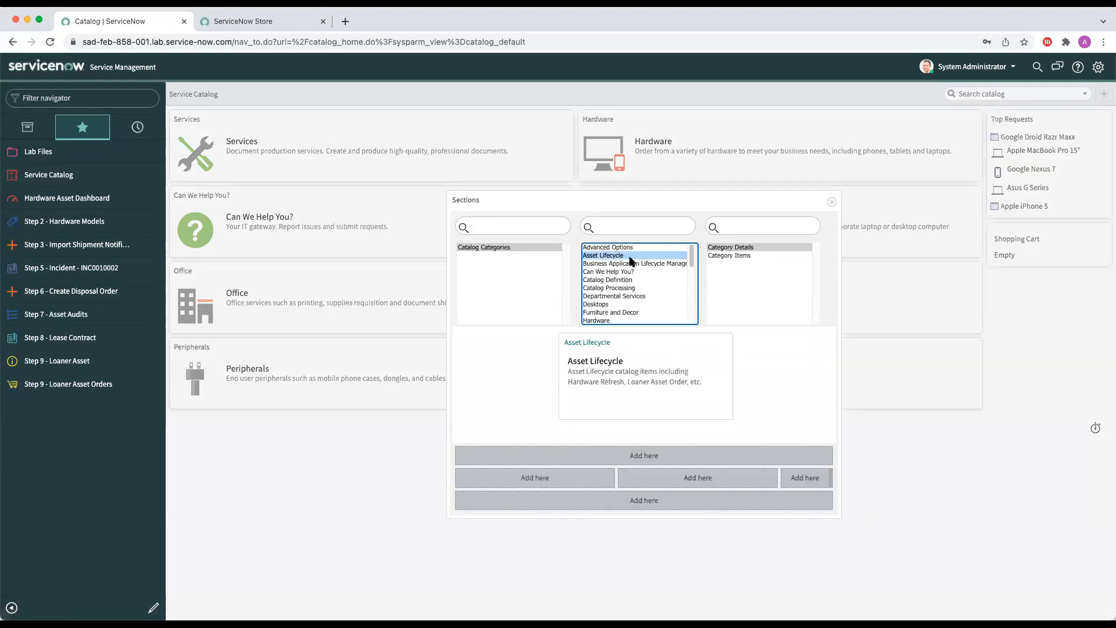
left_click(594, 462)
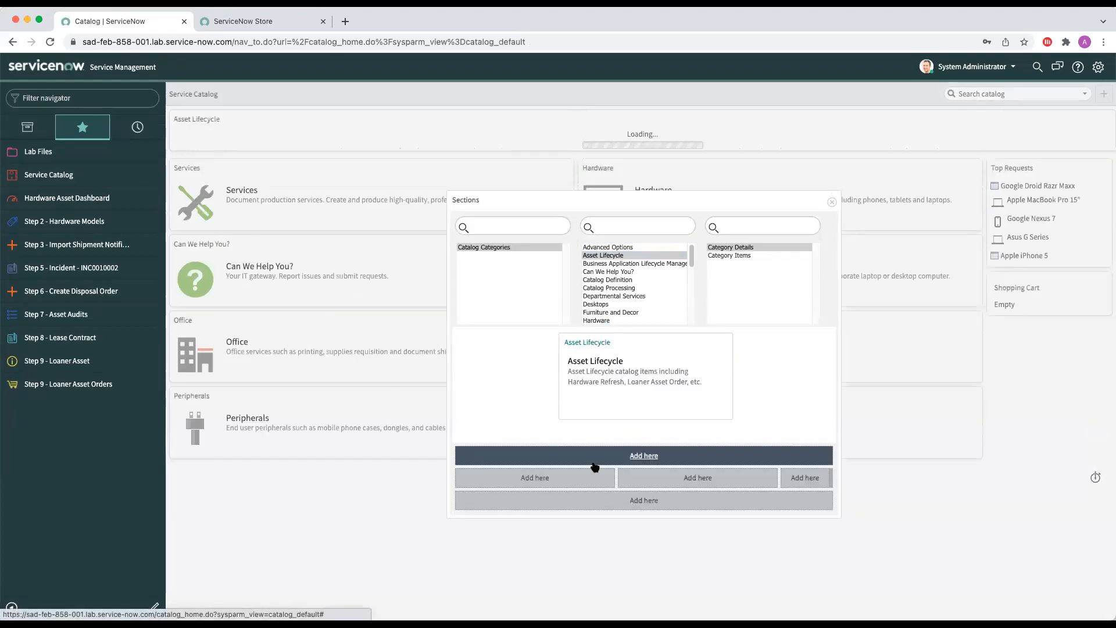
left_click(832, 201)
Step: Start a Hardware Inventory Stock Order from the Asset Lifecycle category with Lenovo Thinkpad T490 20N20009MB as the model
left_click(229, 133)
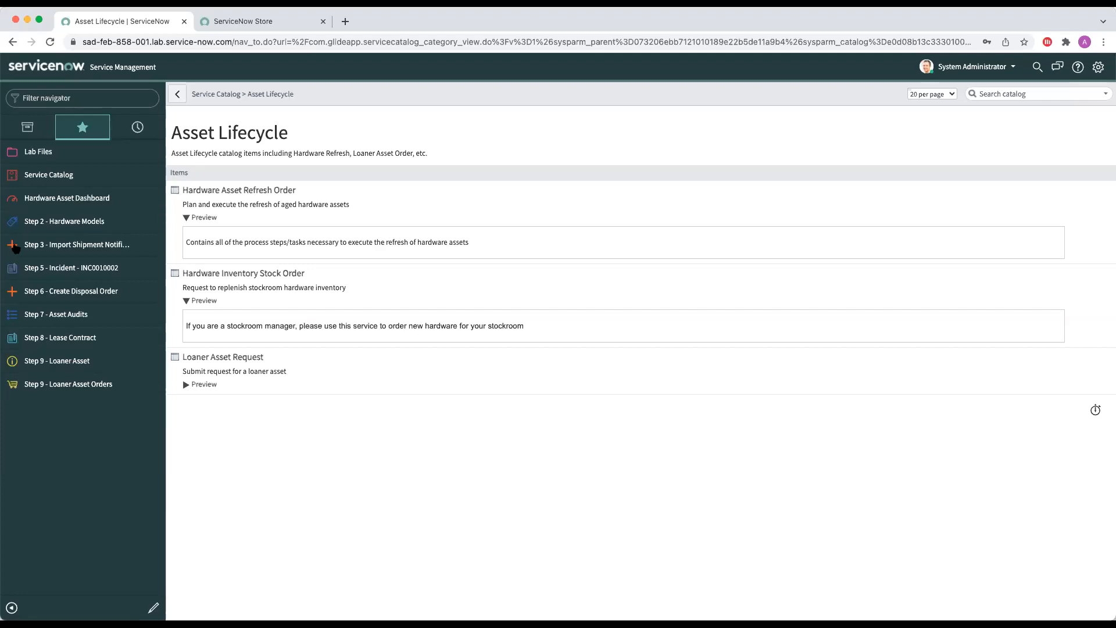
left_click(334, 290)
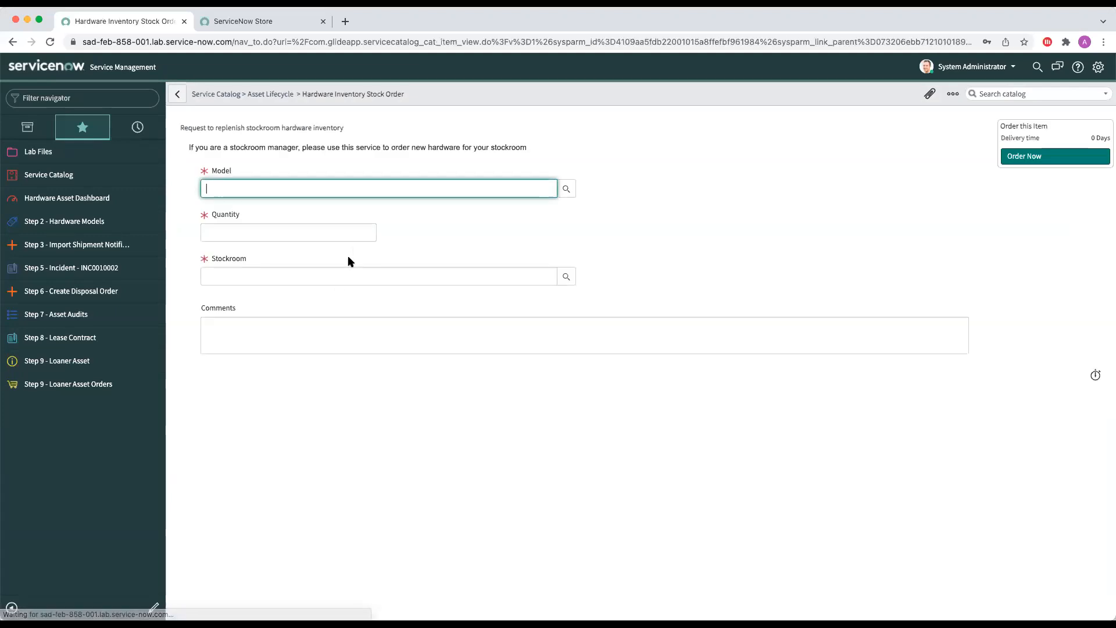
type("Len")
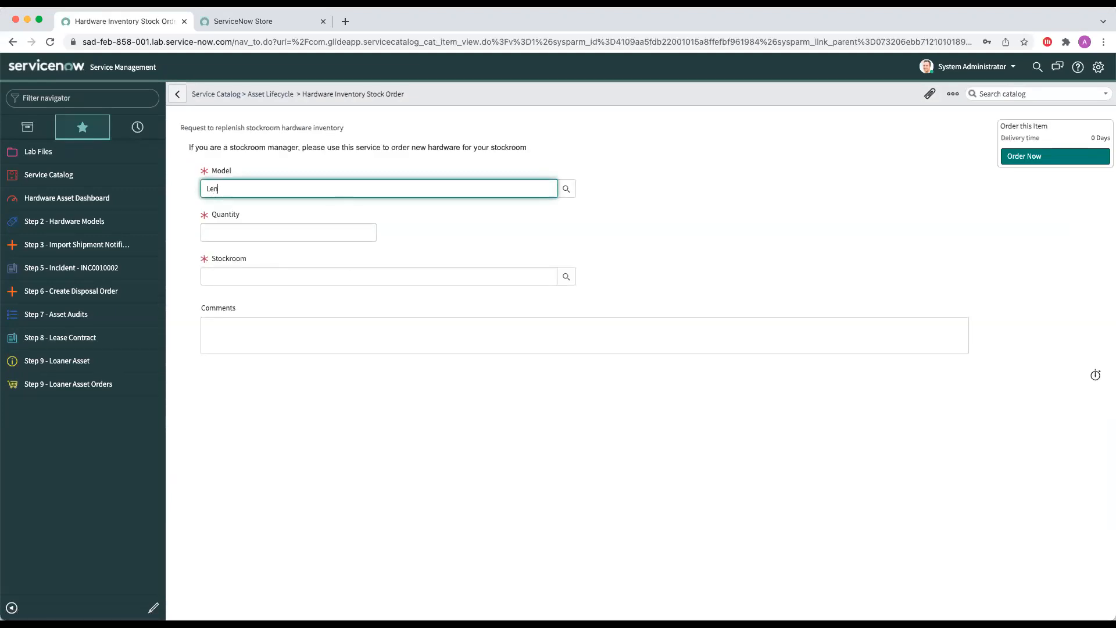
type("ovo Th")
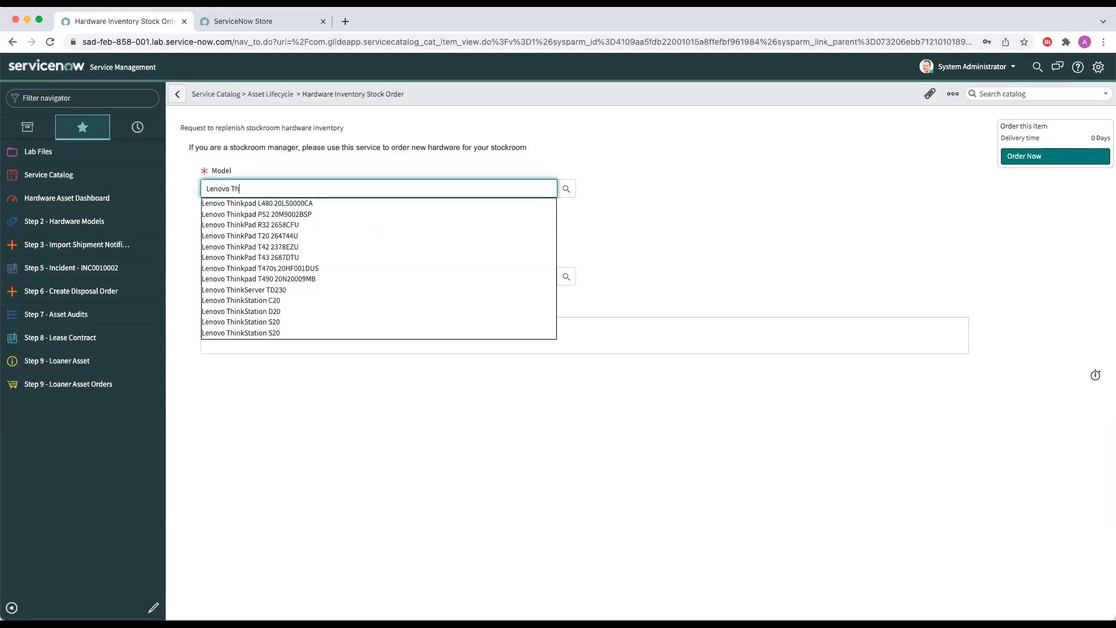
type("inkpad T4")
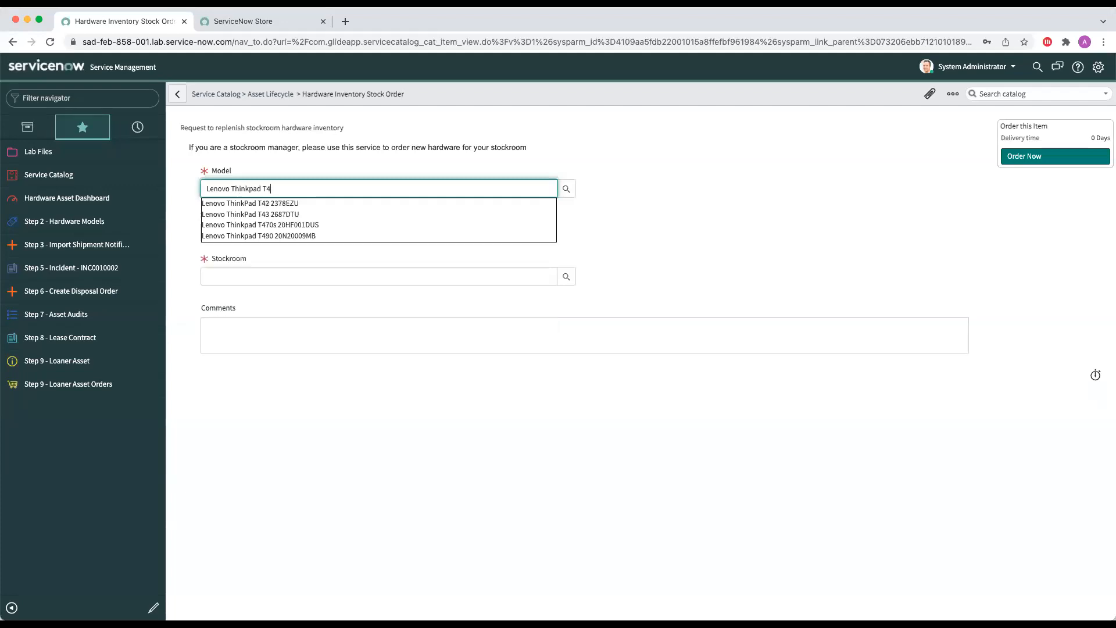
left_click(306, 236)
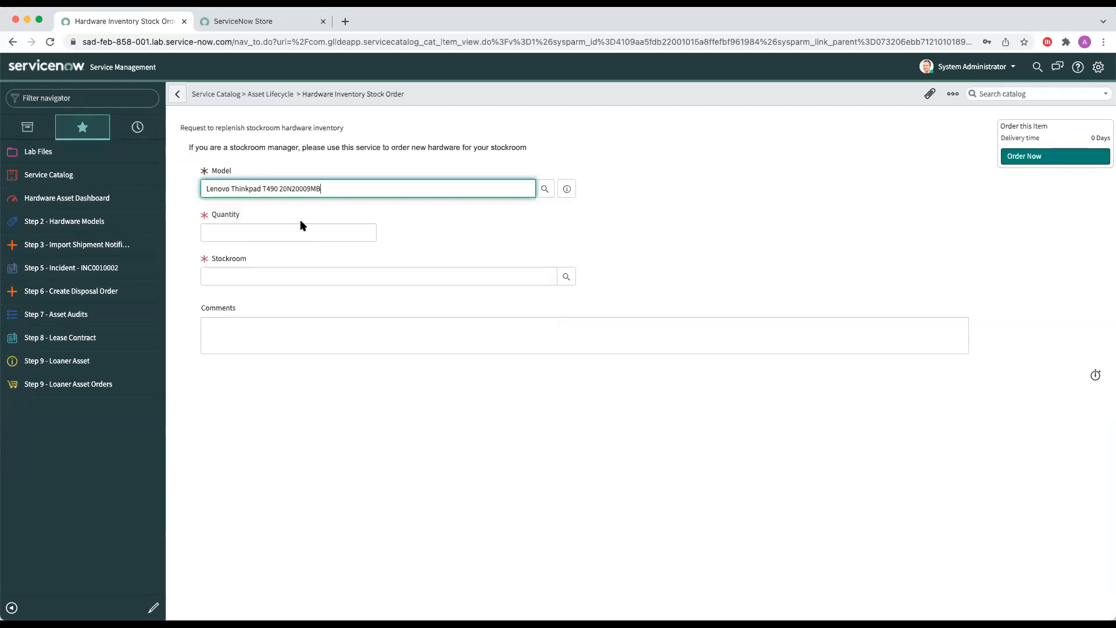
Step: Set the quantity to 4 and the stockroom to Southern California Warehouse, and place the stock order
type("4")
left_click(317, 269)
type("S")
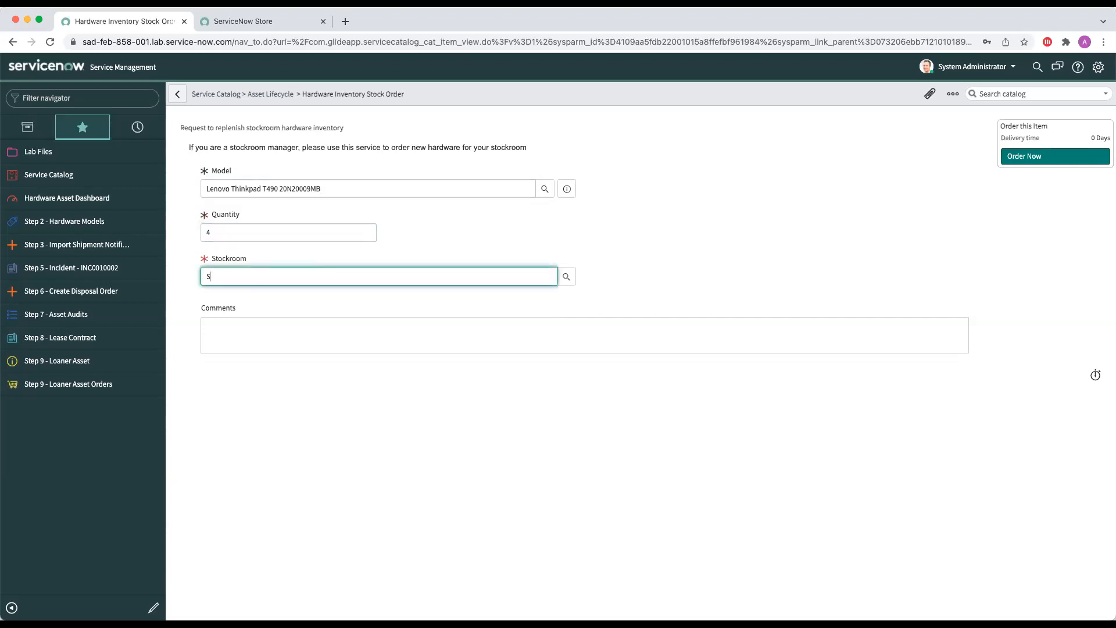
type("outhern California")
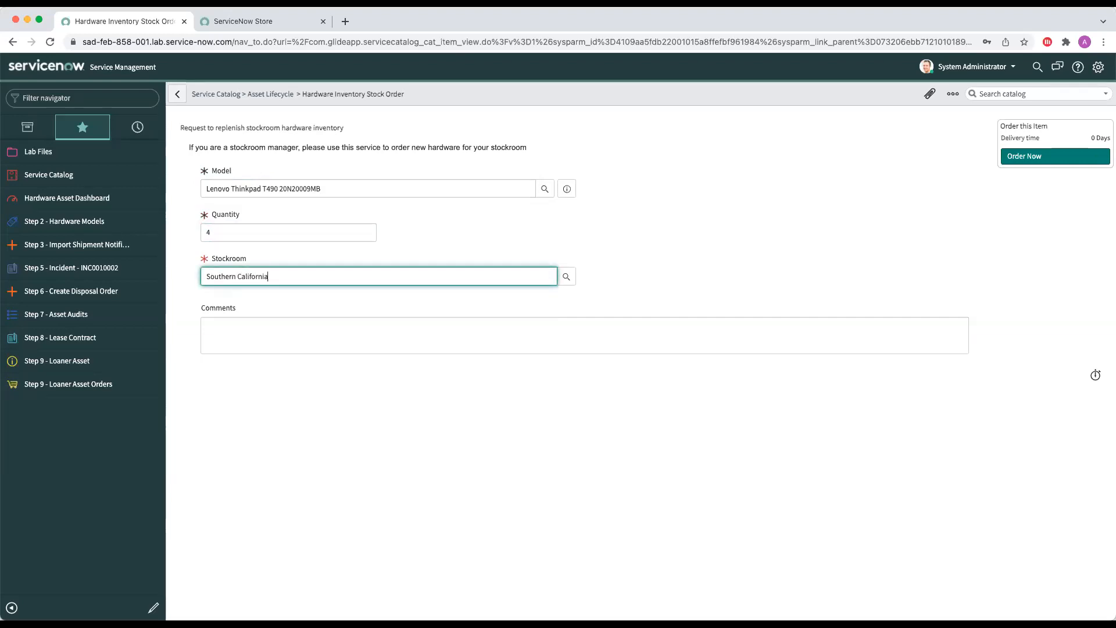
left_click(313, 291)
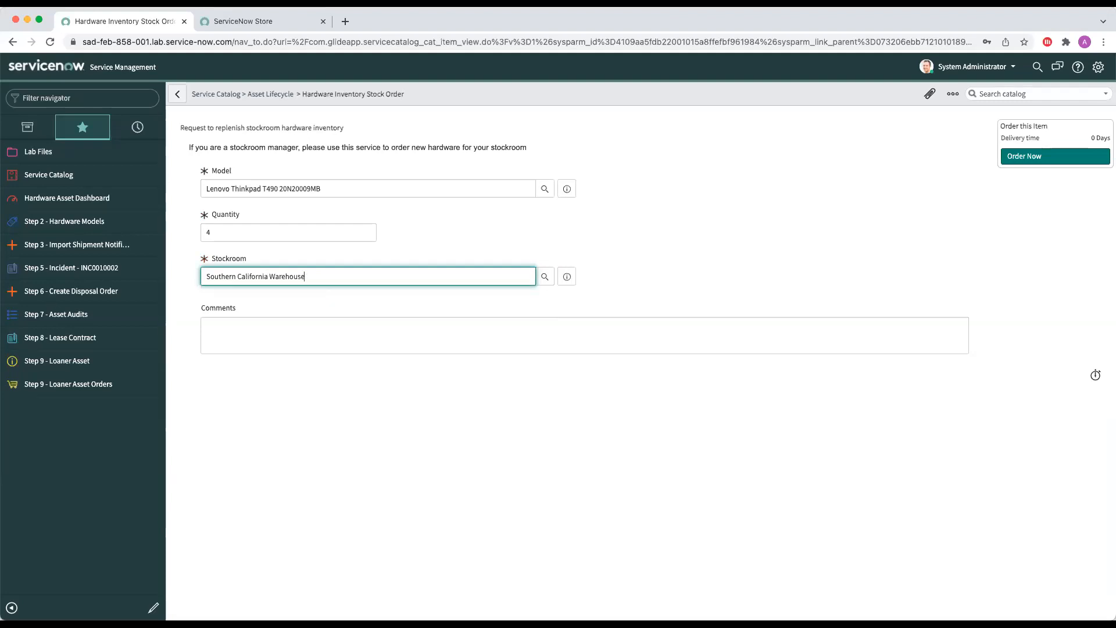
left_click(1034, 157)
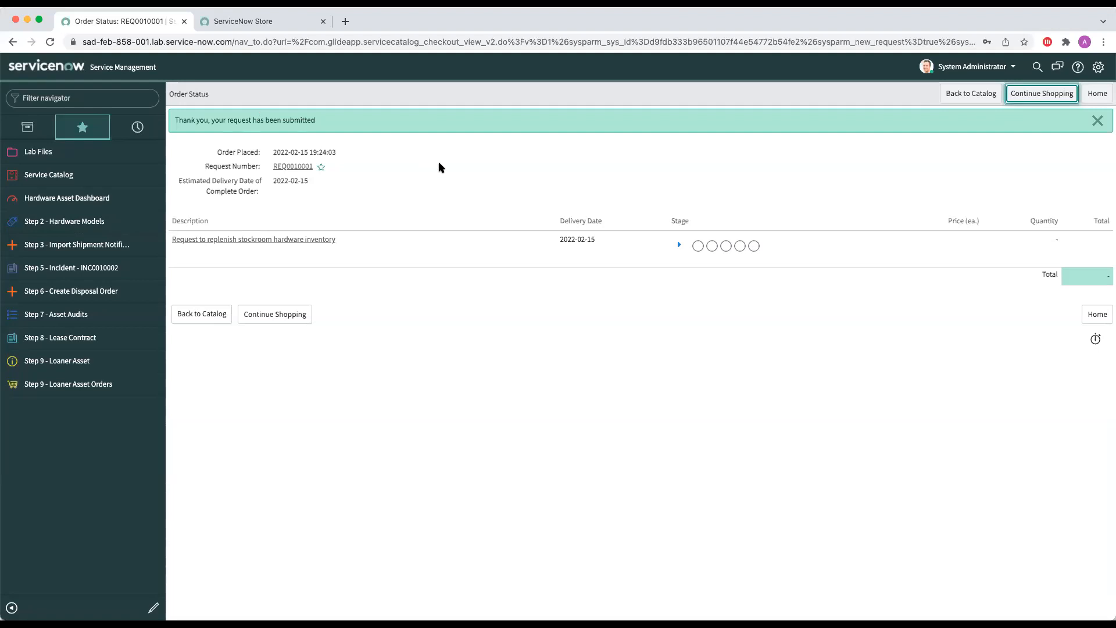
Step: Check the stock order's stages and open the request's Source Request Items catalog task
left_click(678, 245)
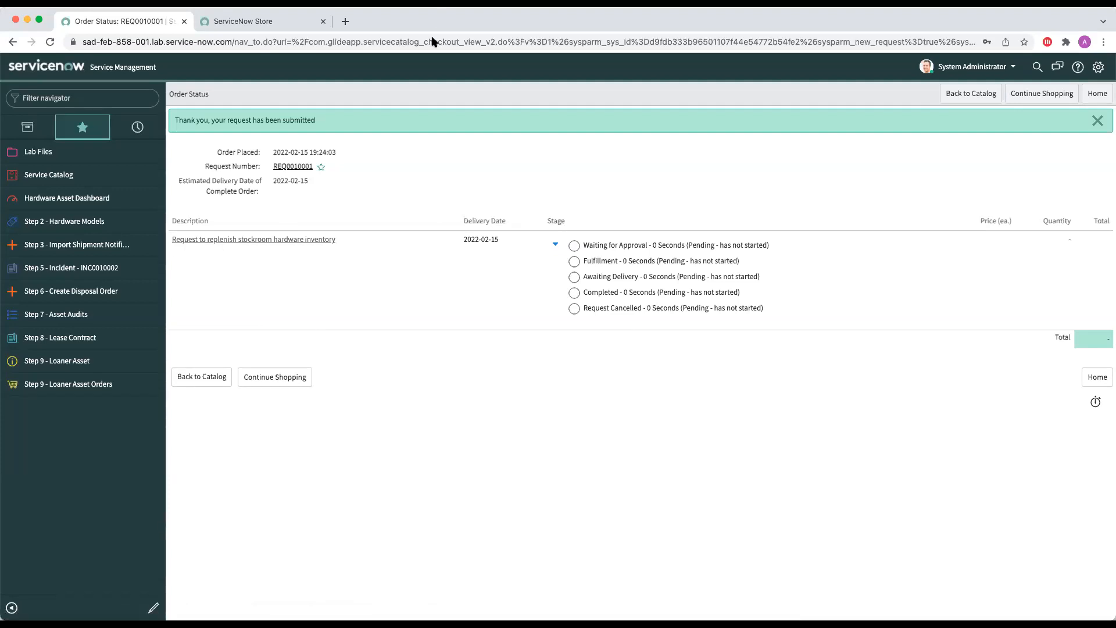
left_click(295, 168)
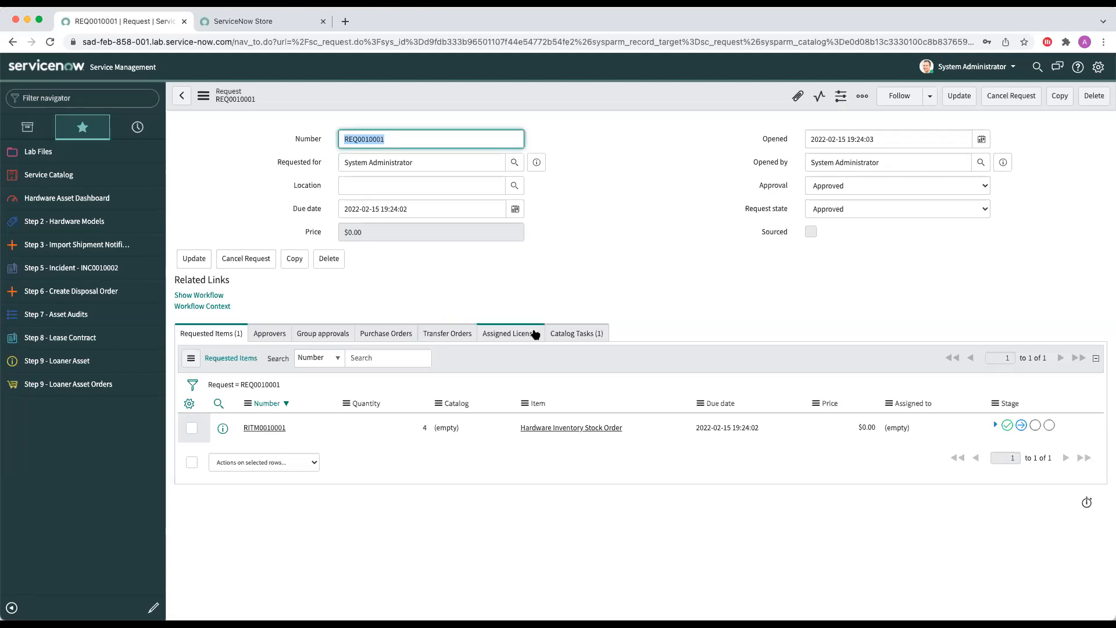
left_click(567, 333)
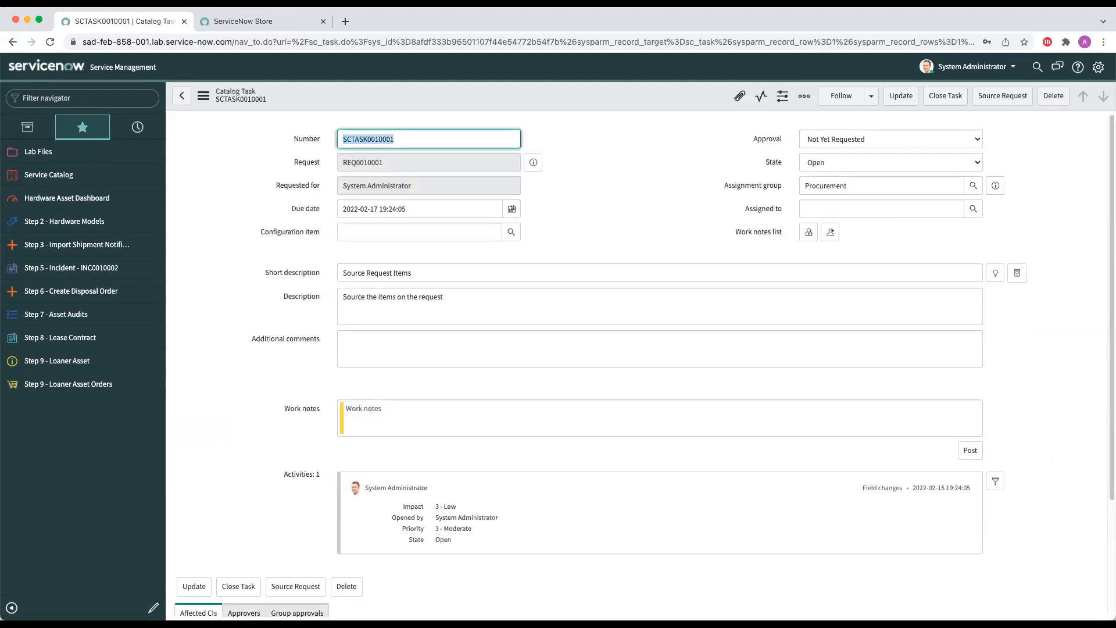
Step: Source the requested Thinkpad T490 laptops as a vendor purchase from Lenovo ($1,500.00) and submit the sourcing
left_click(1002, 96)
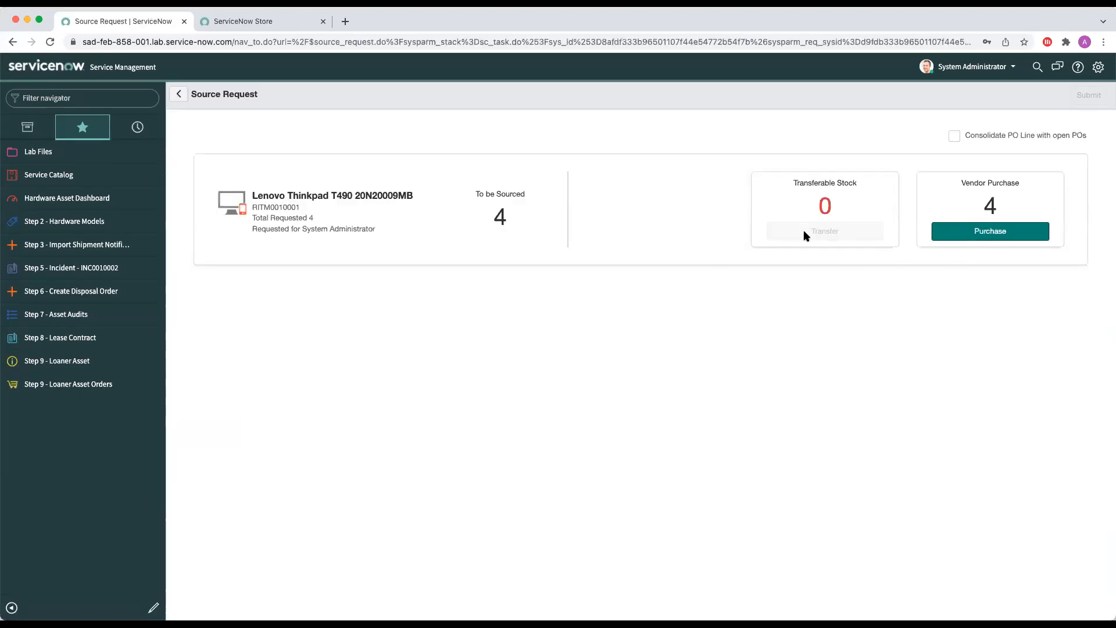
left_click(949, 234)
left_click(267, 317)
left_click(269, 374)
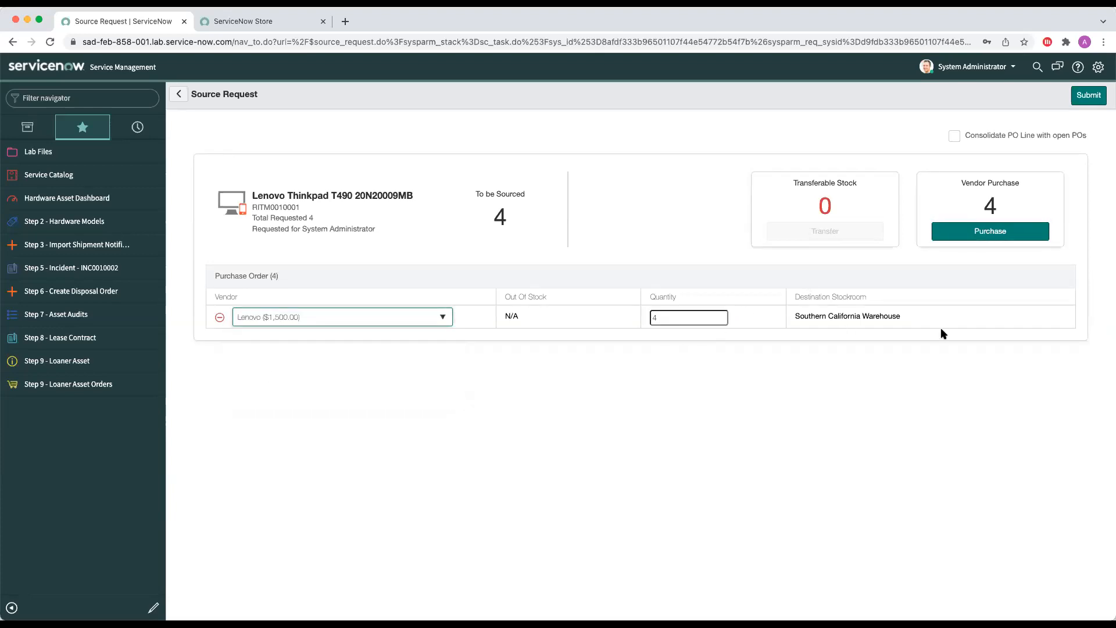
left_click(1086, 100)
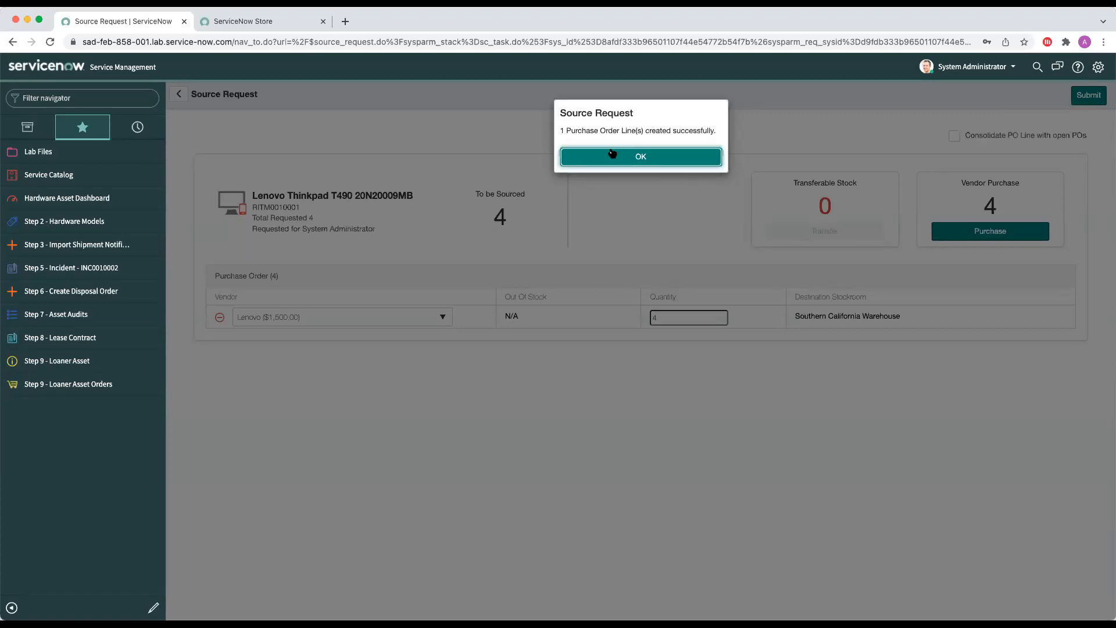
left_click(625, 157)
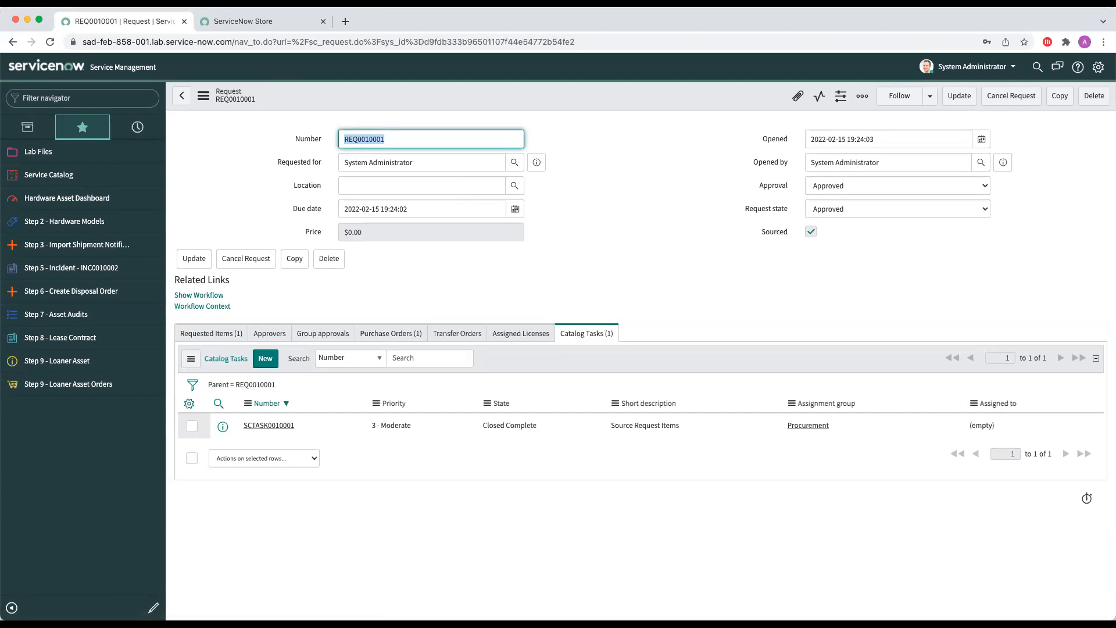
Step: Open the Lenovo purchase order attached to the request and order it
left_click(393, 330)
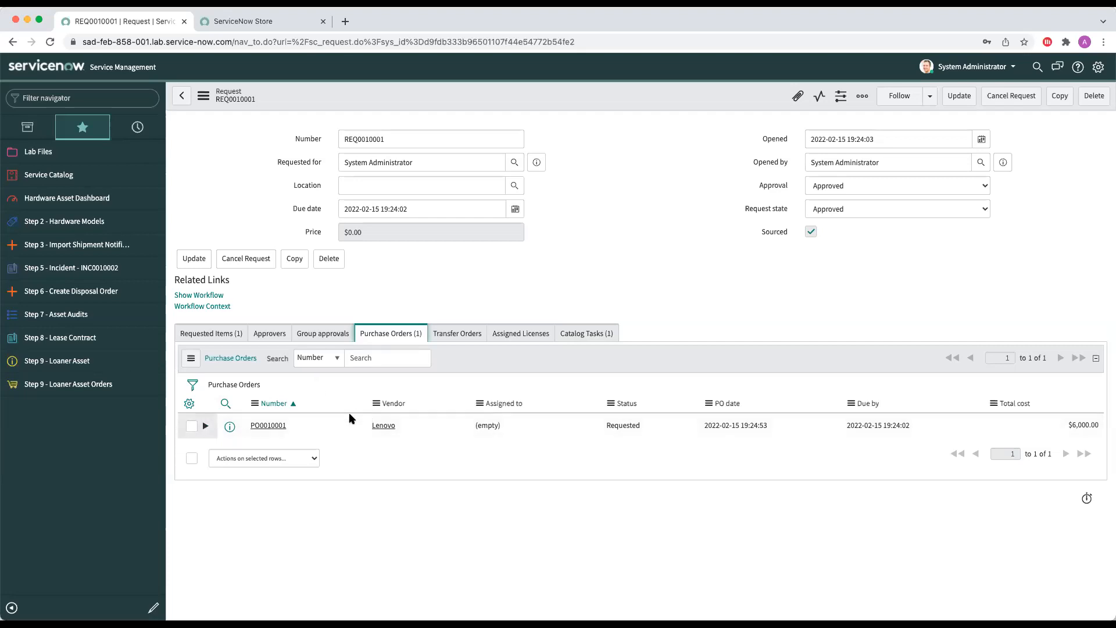
left_click(269, 426)
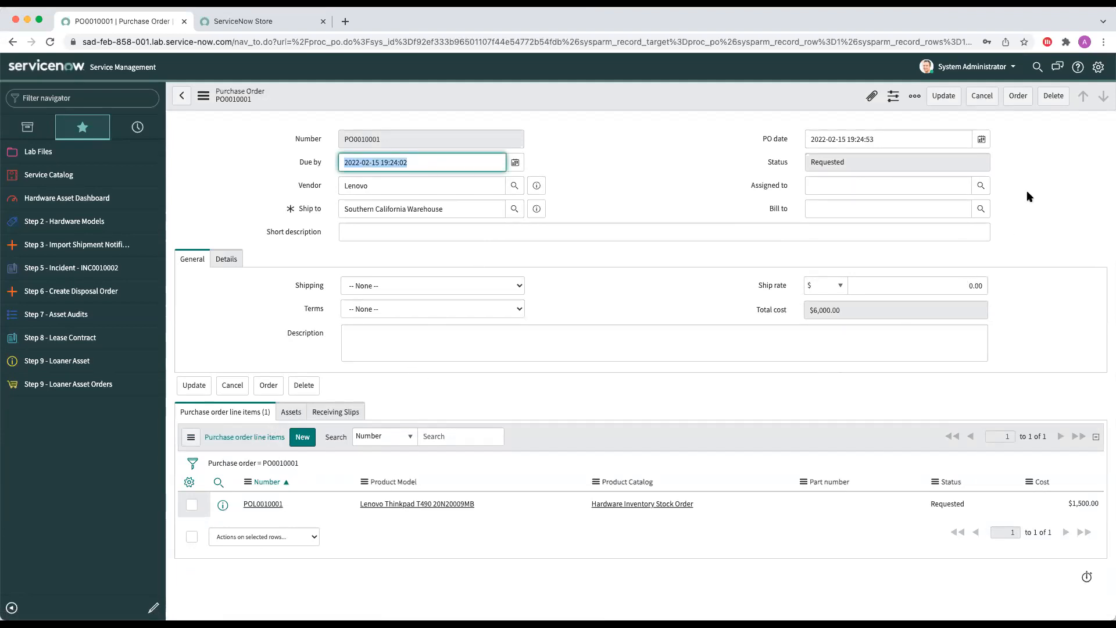
left_click(1018, 95)
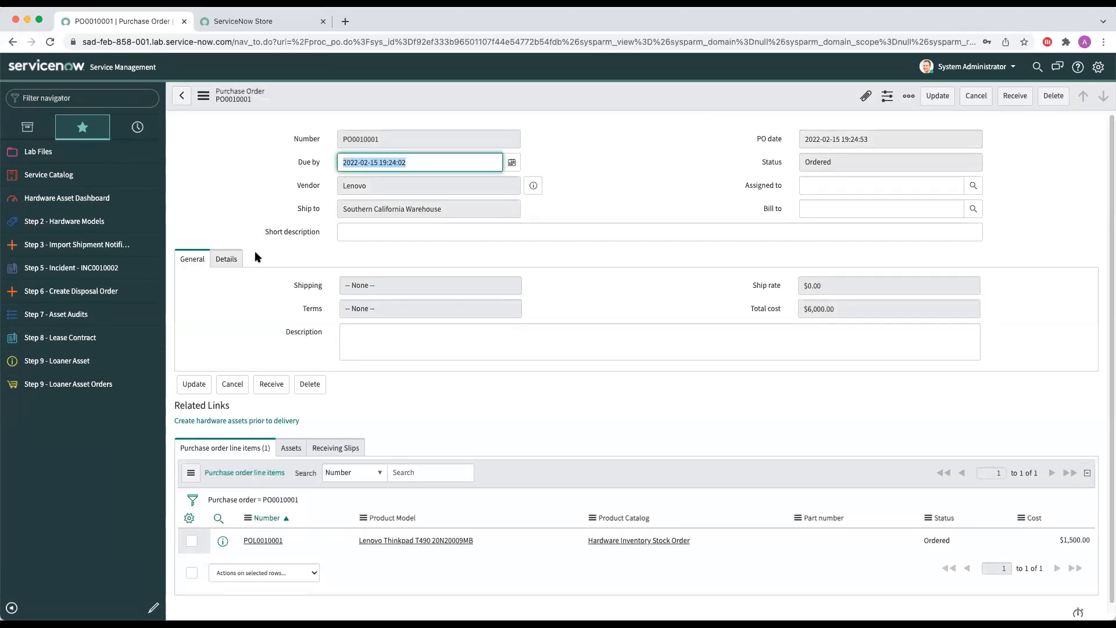
Step: Upload the template file asn_q_lab (2).xlsx through Import Shipment Notifications
left_click(102, 244)
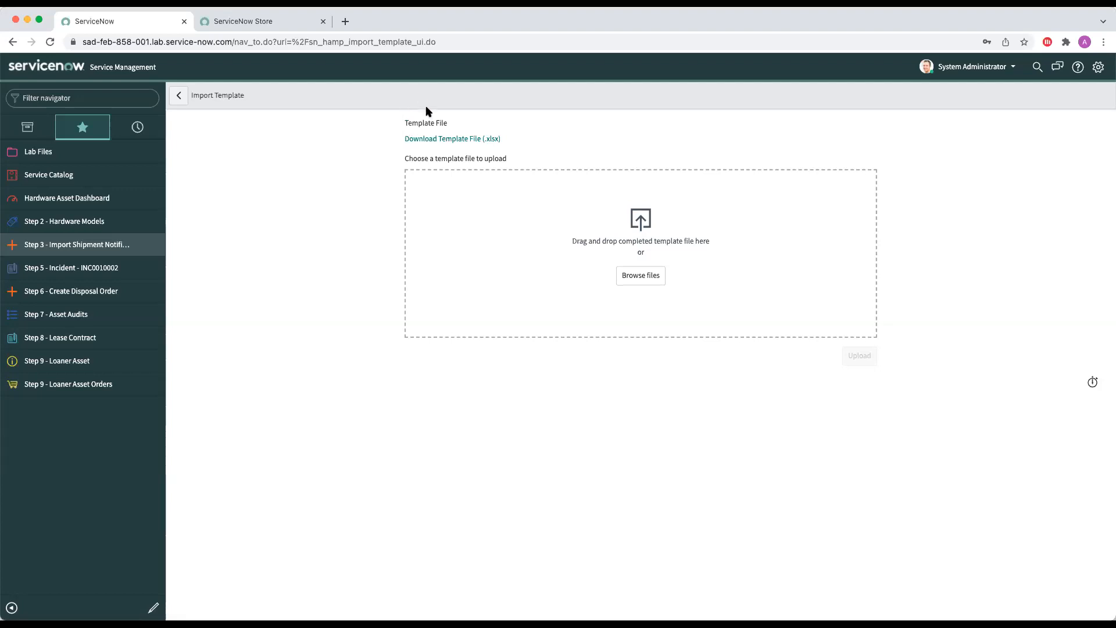
left_click(642, 281)
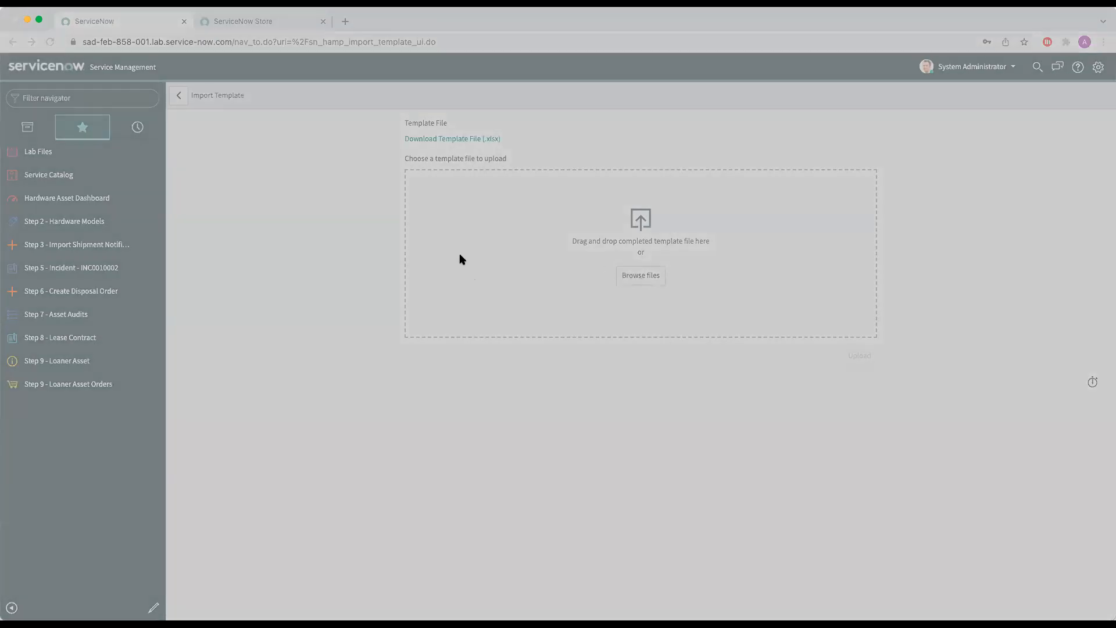
left_click(749, 444)
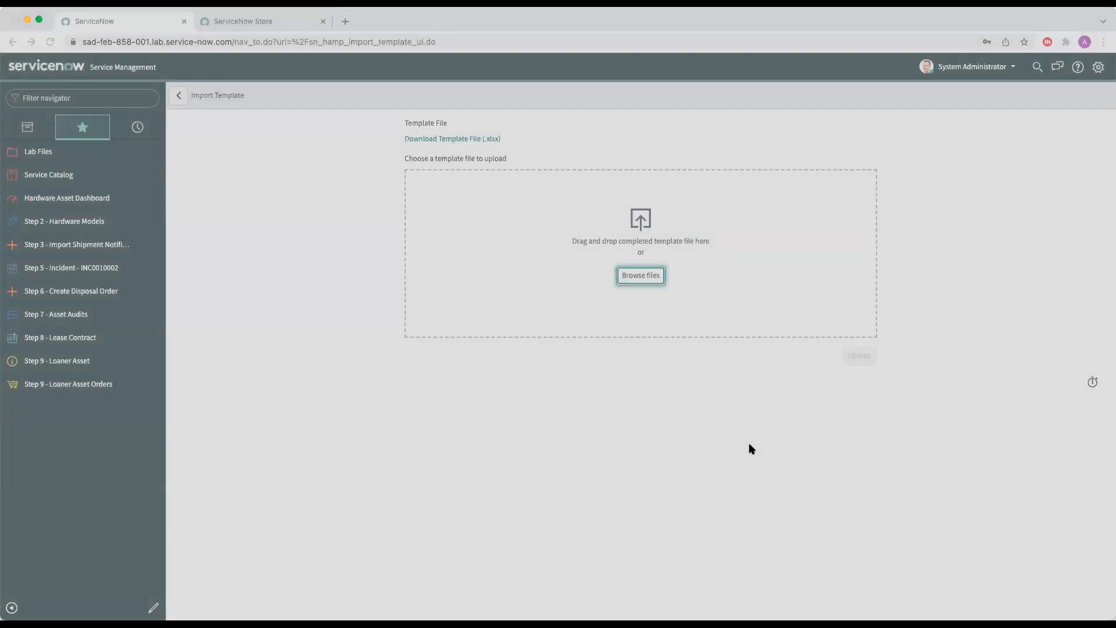
left_click(852, 358)
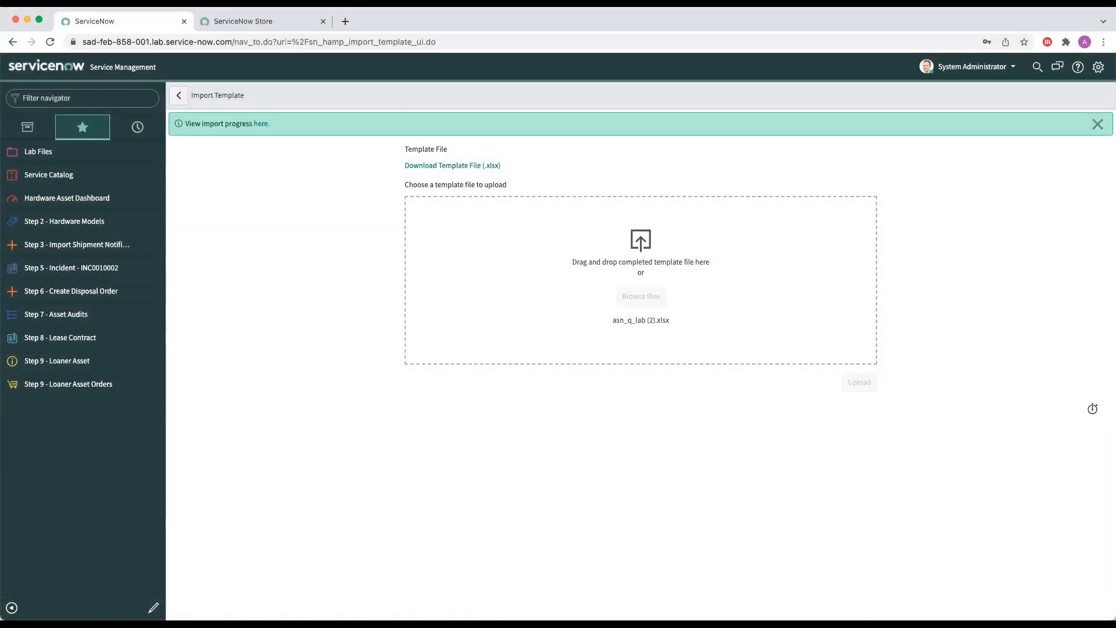
Step: Examine the shipment import's progress, comparing its import set runs and rows, and reload the import set record
left_click(261, 125)
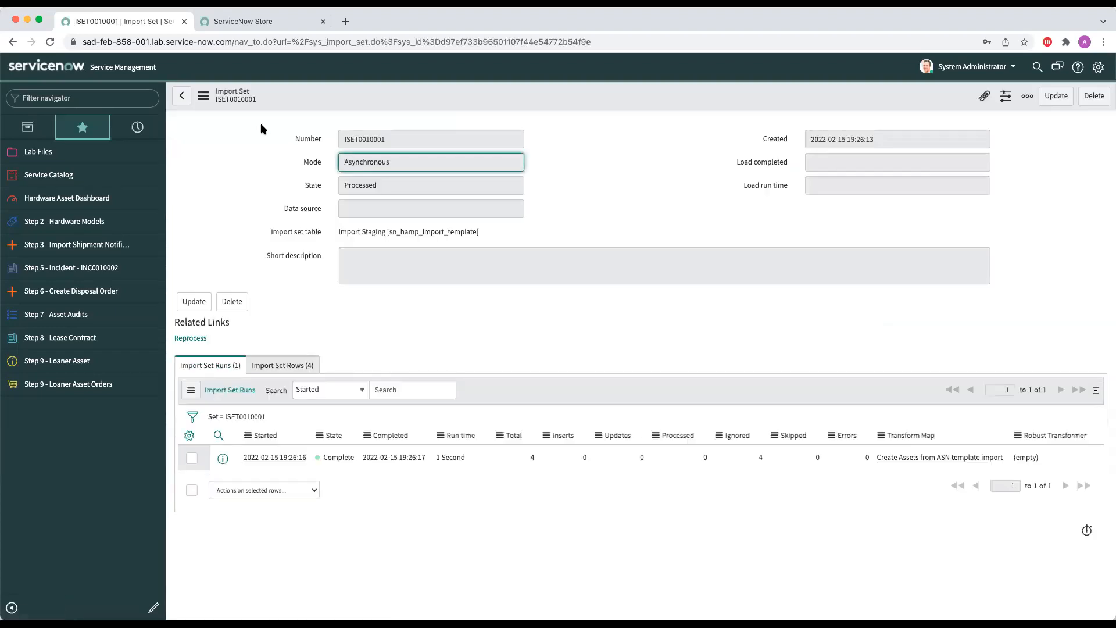
left_click(283, 365)
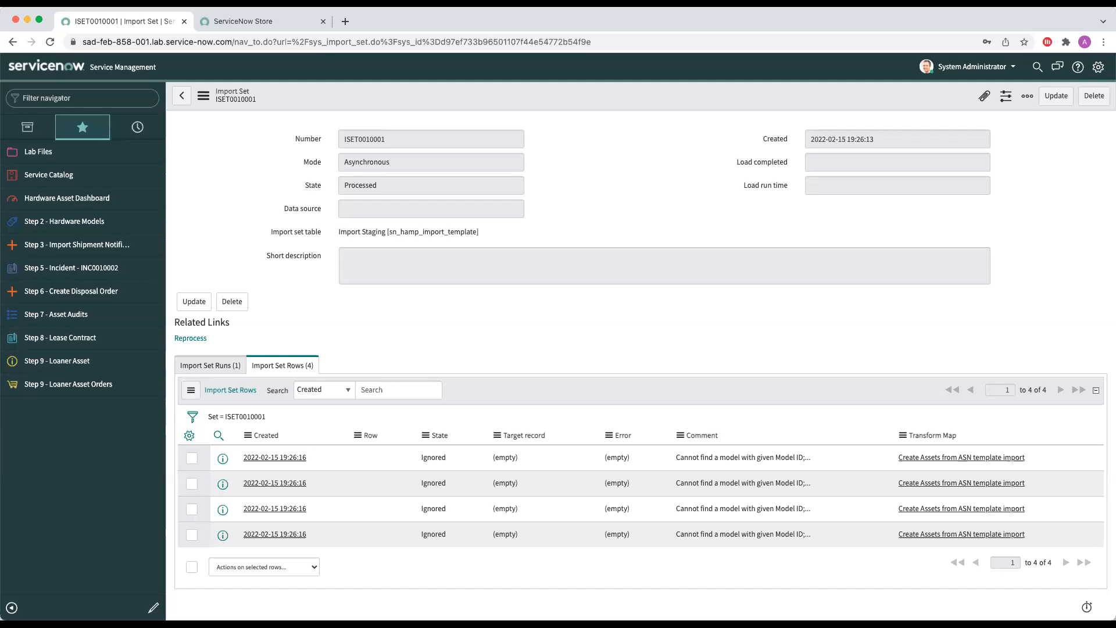
left_click(236, 367)
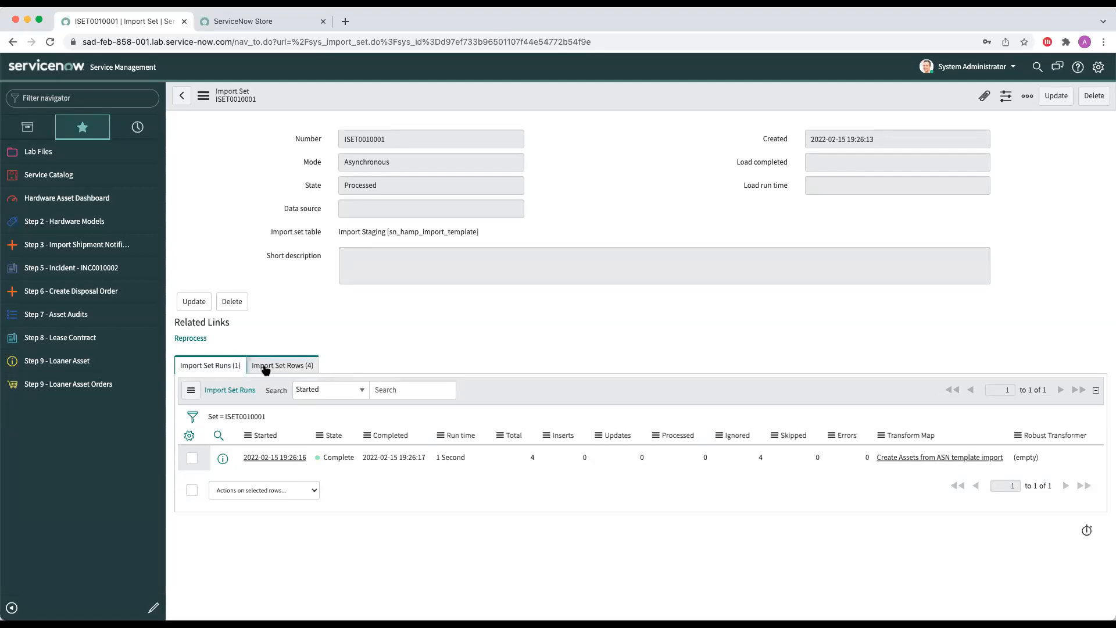
left_click(267, 367)
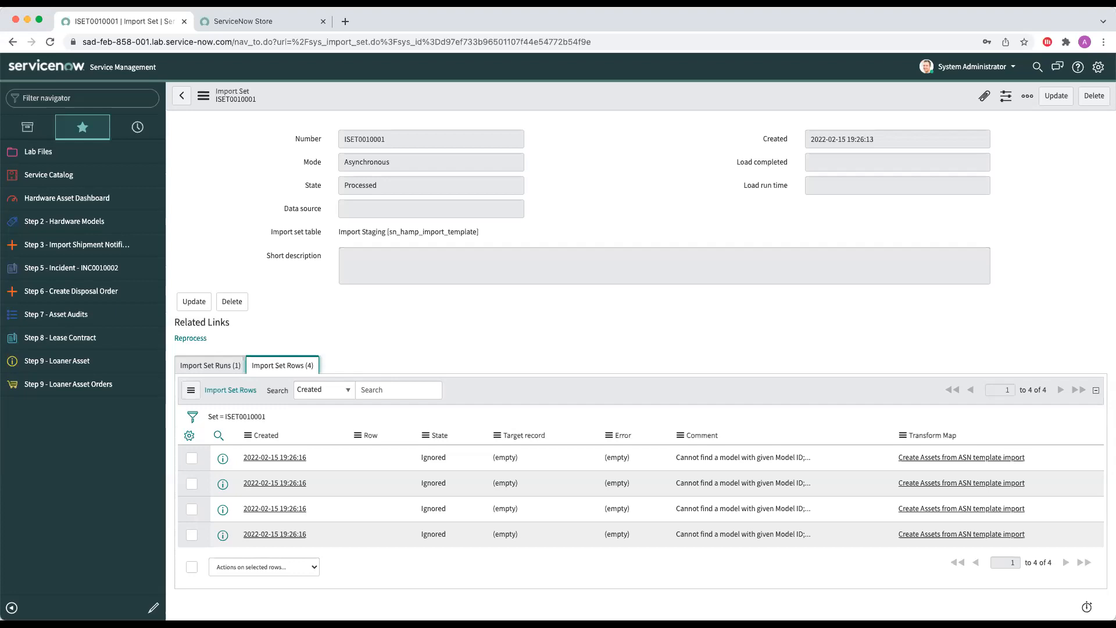
right_click(343, 90)
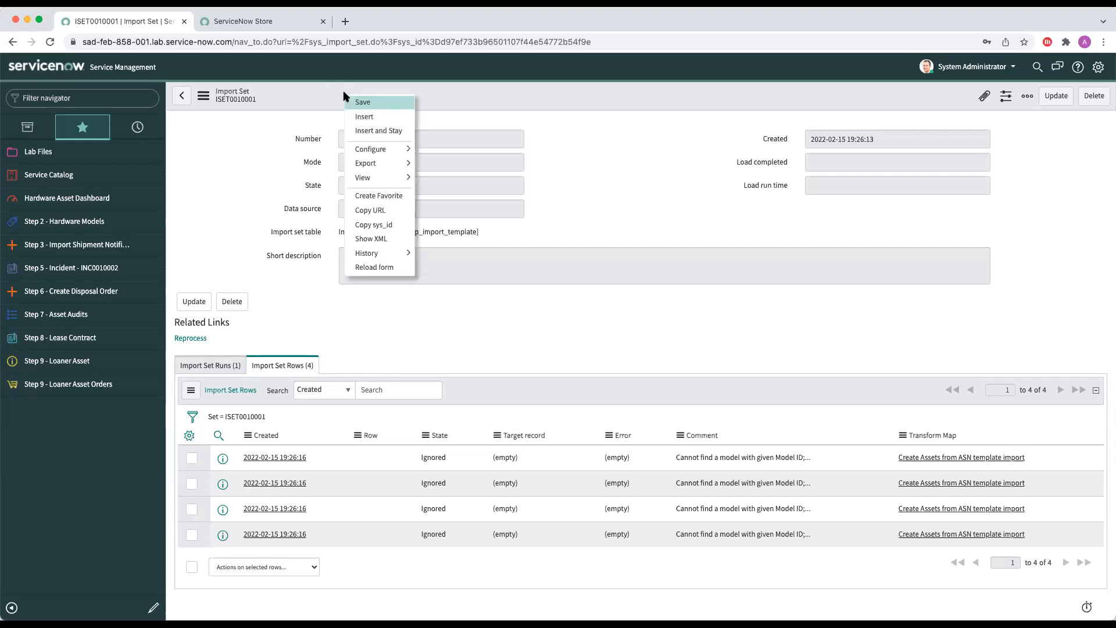
left_click(390, 269)
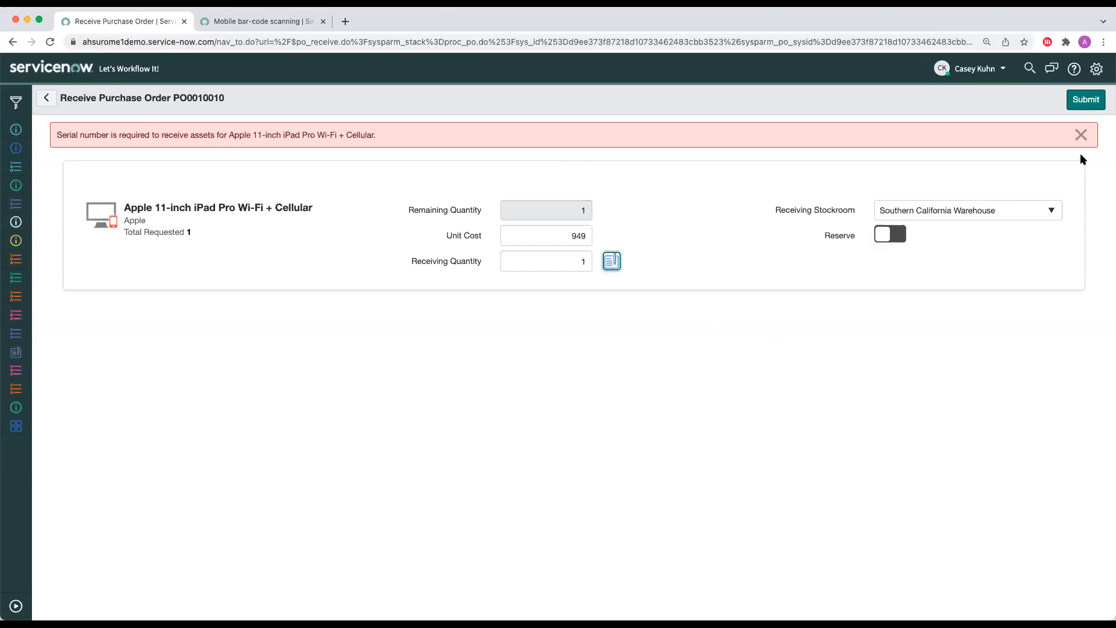
Step: Dismiss the receiving error and read the Mobile bar-code scanning documentation on multi-scan, grouped scanning and supported barcode types
left_click(1081, 135)
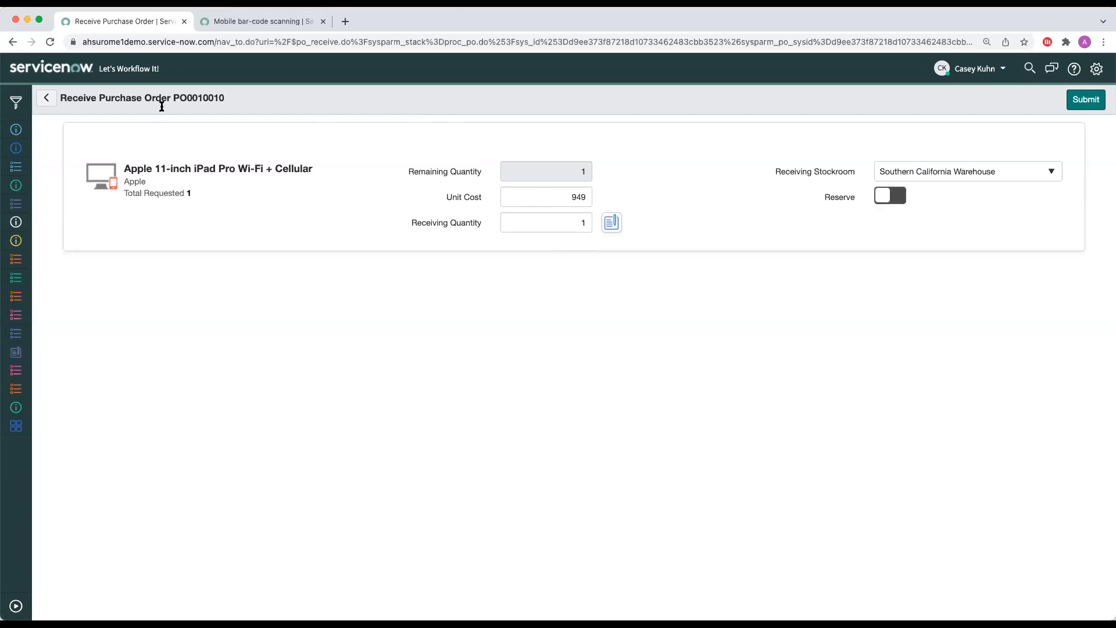
left_click(296, 24)
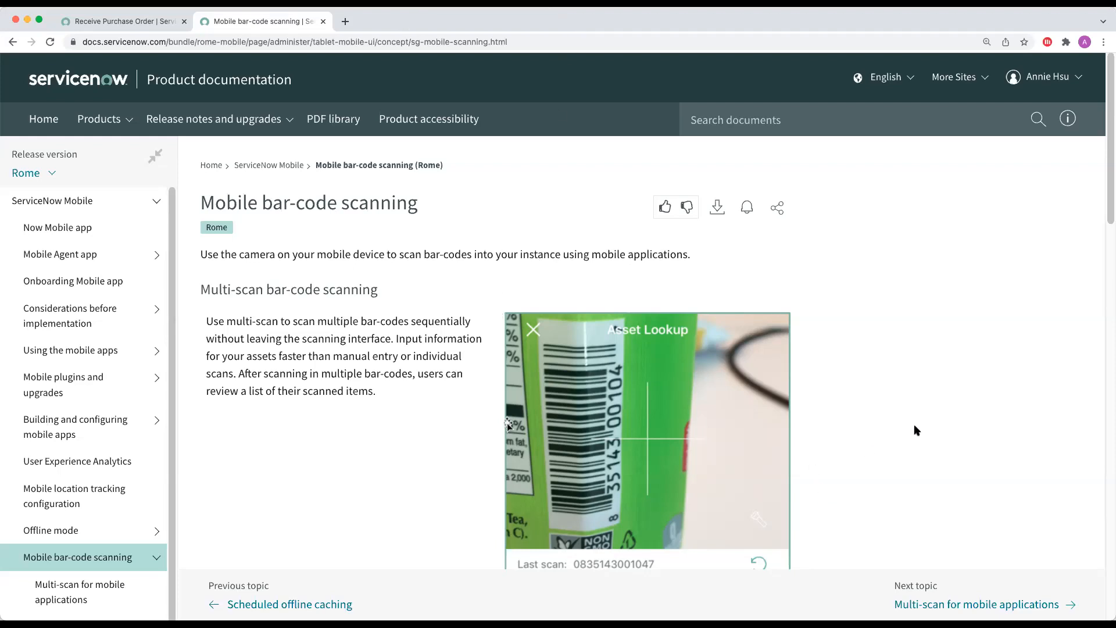
scroll(917, 431, "down", 1)
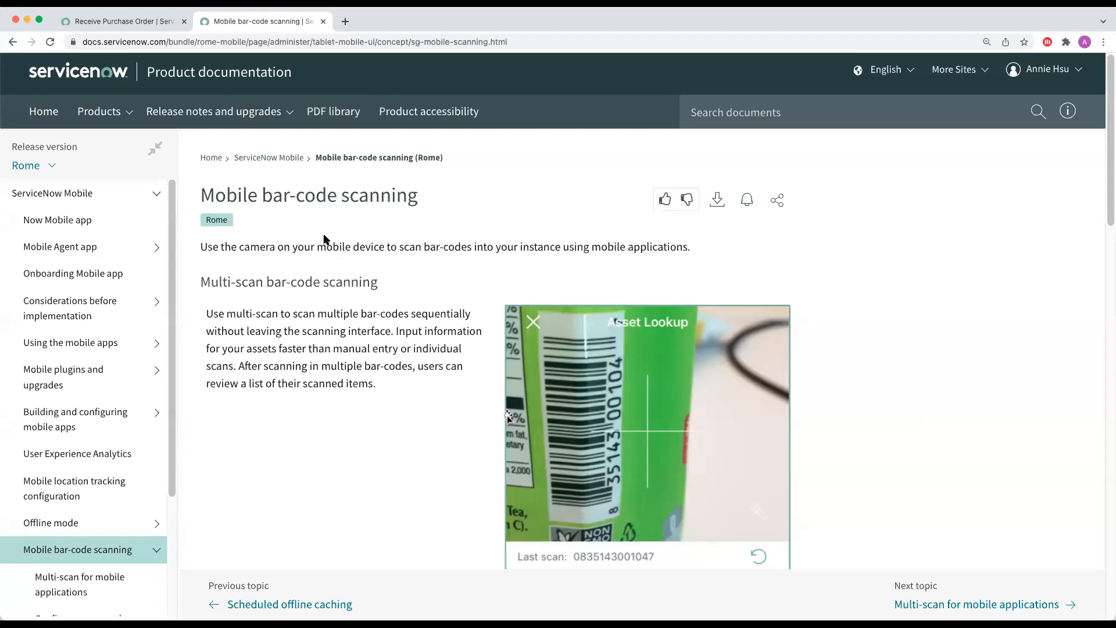
scroll(324, 238, "down", 7)
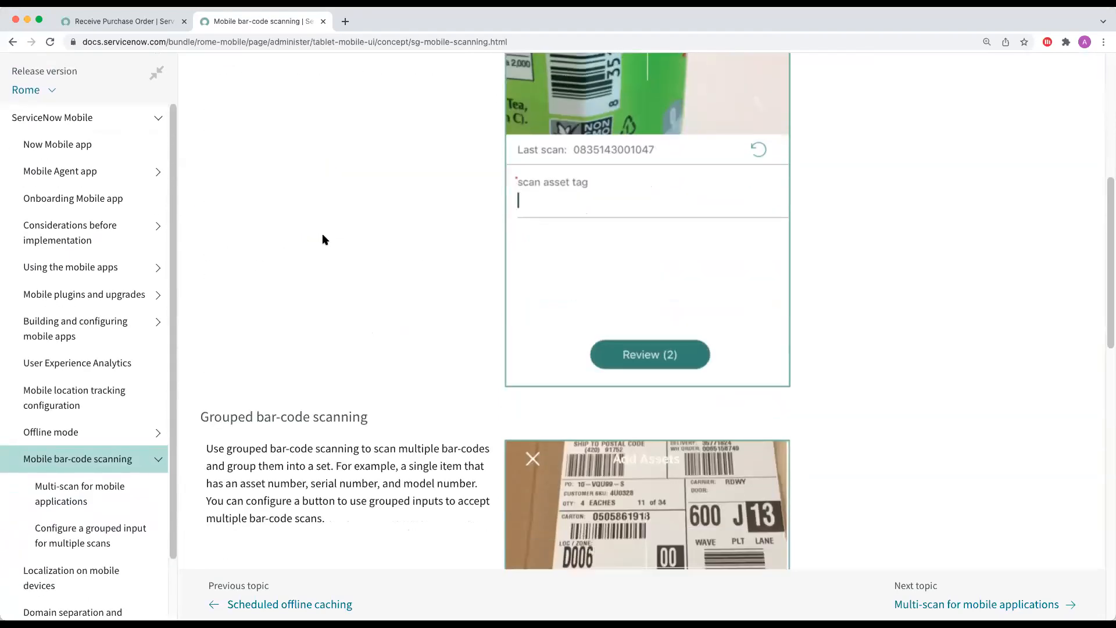
scroll(324, 238, "down", 4)
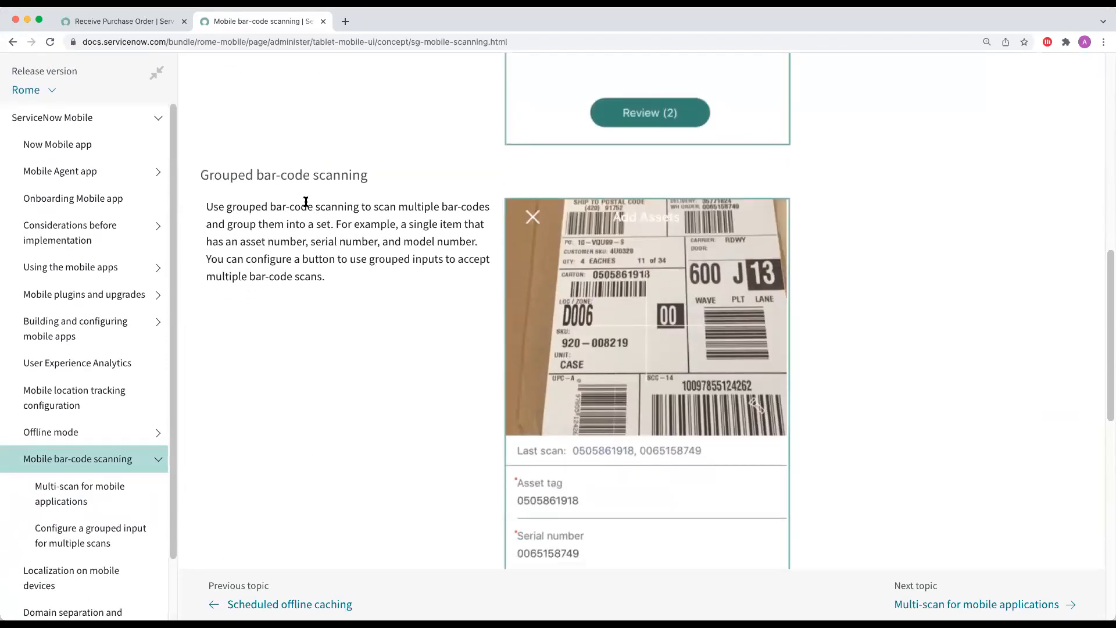
scroll(358, 187, "down", 1)
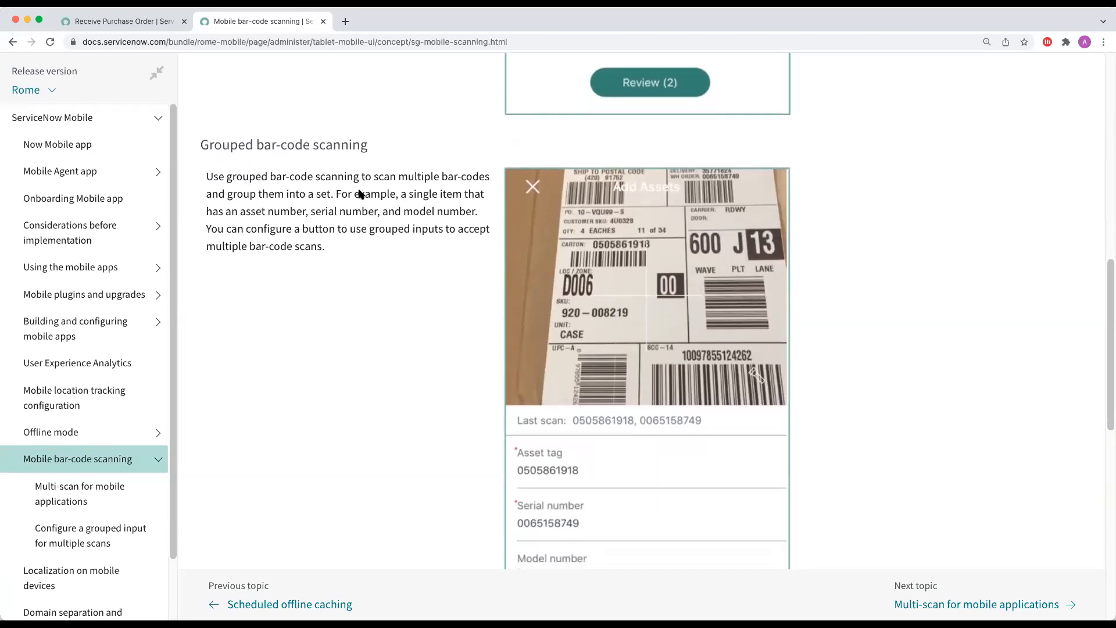
scroll(359, 191, "down", 9)
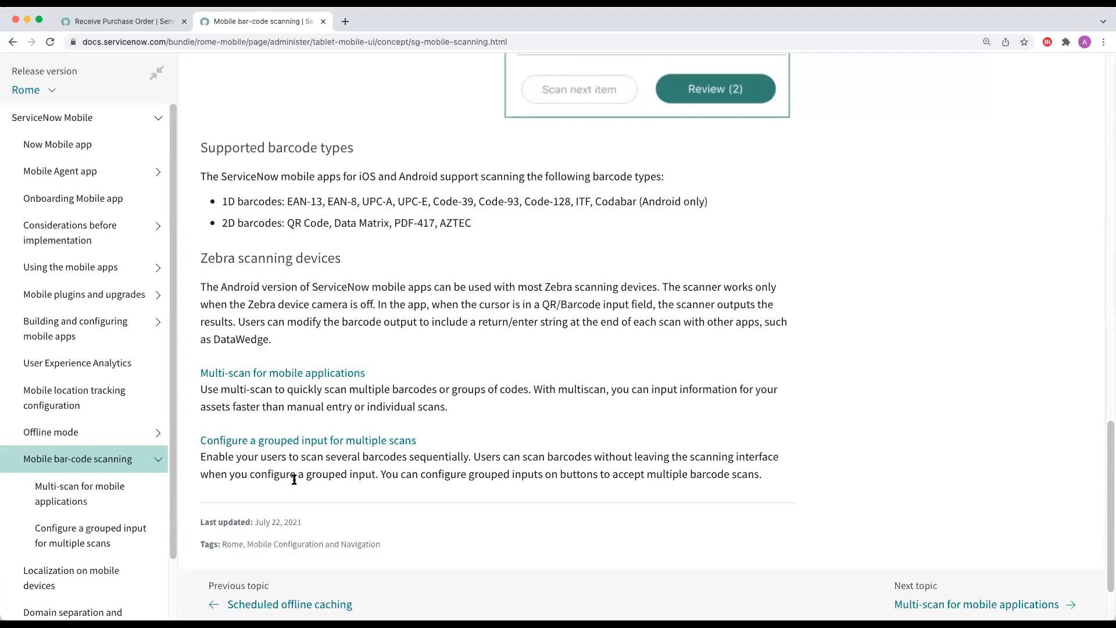
scroll(581, 435, "up", 6)
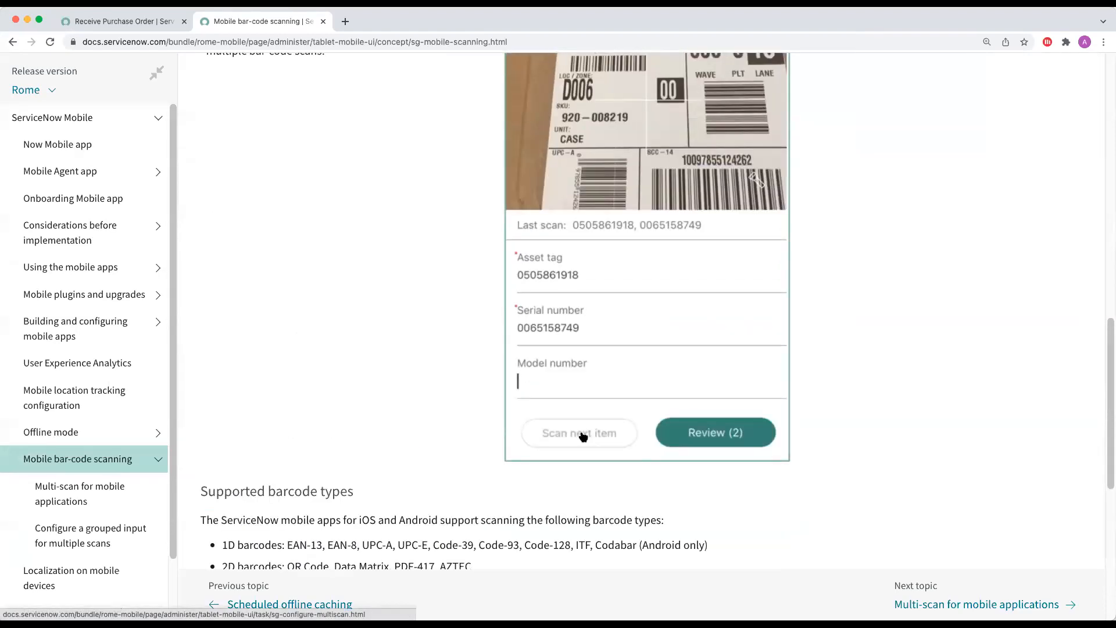
scroll(582, 436, "up", 2)
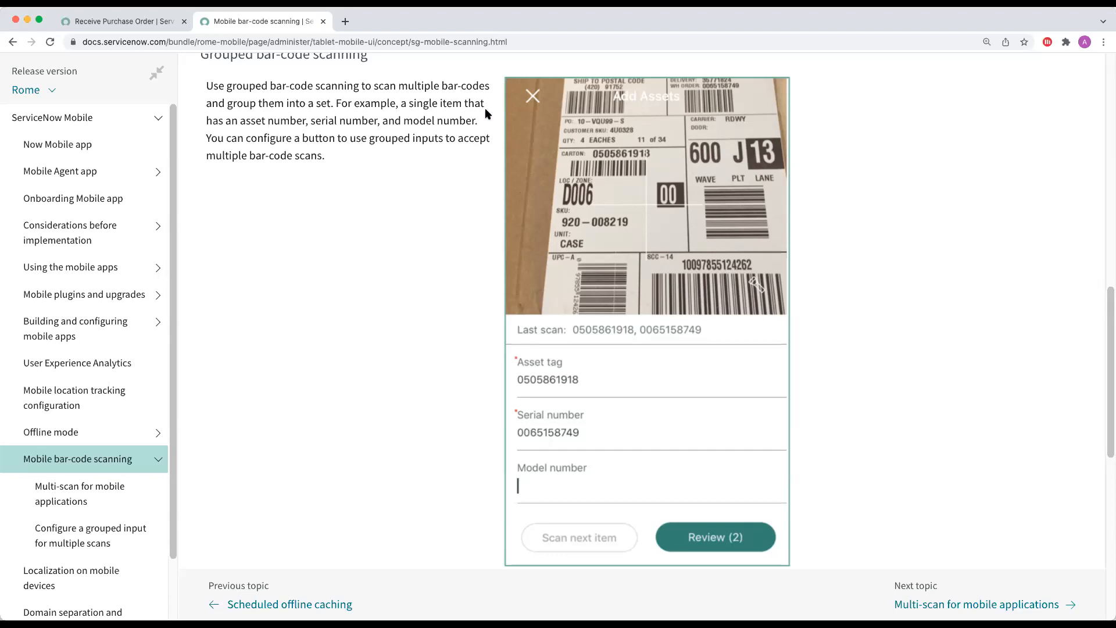
scroll(447, 163, "up", 1)
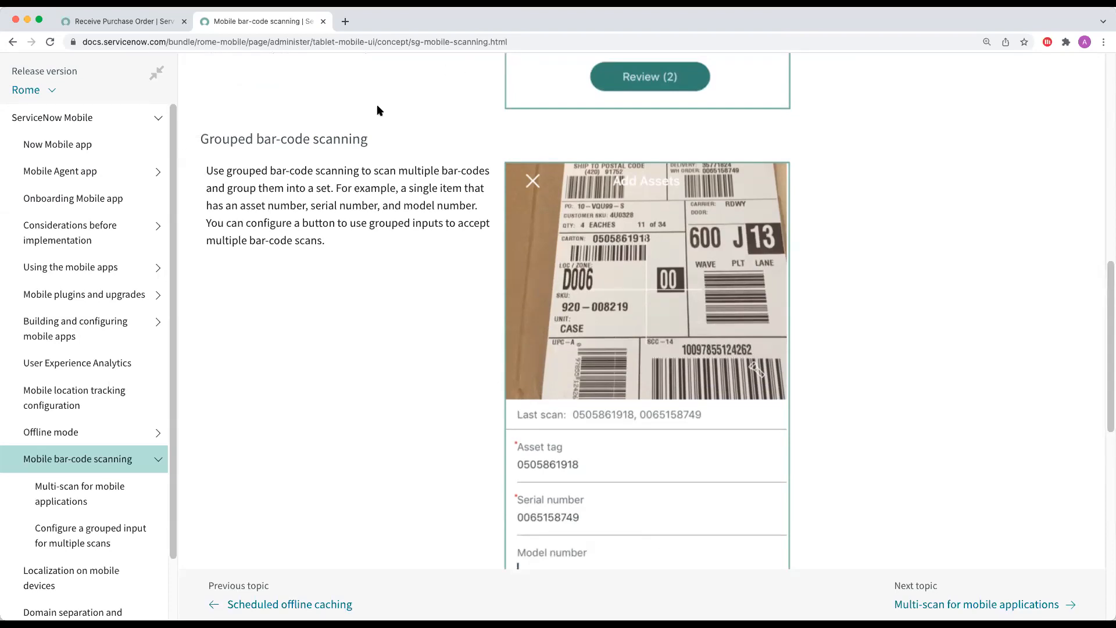
scroll(374, 109, "up", 10)
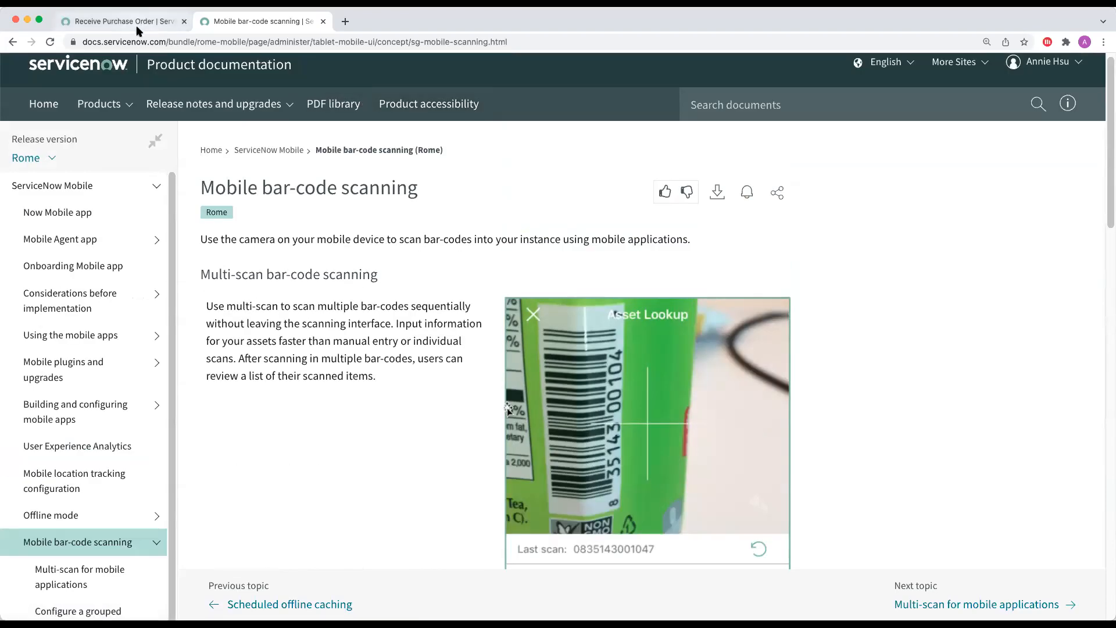
Step: Try to submit the receipt of one Apple 11-inch iPad Pro into the Southern California Warehouse, and dismiss the error banner
left_click(137, 27)
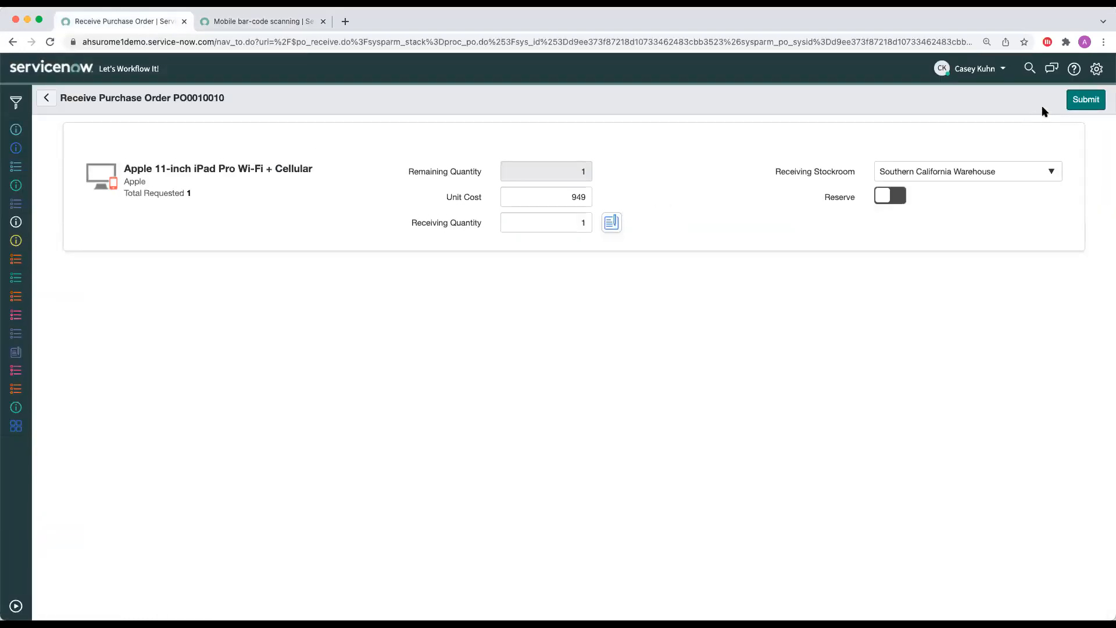
left_click(1073, 104)
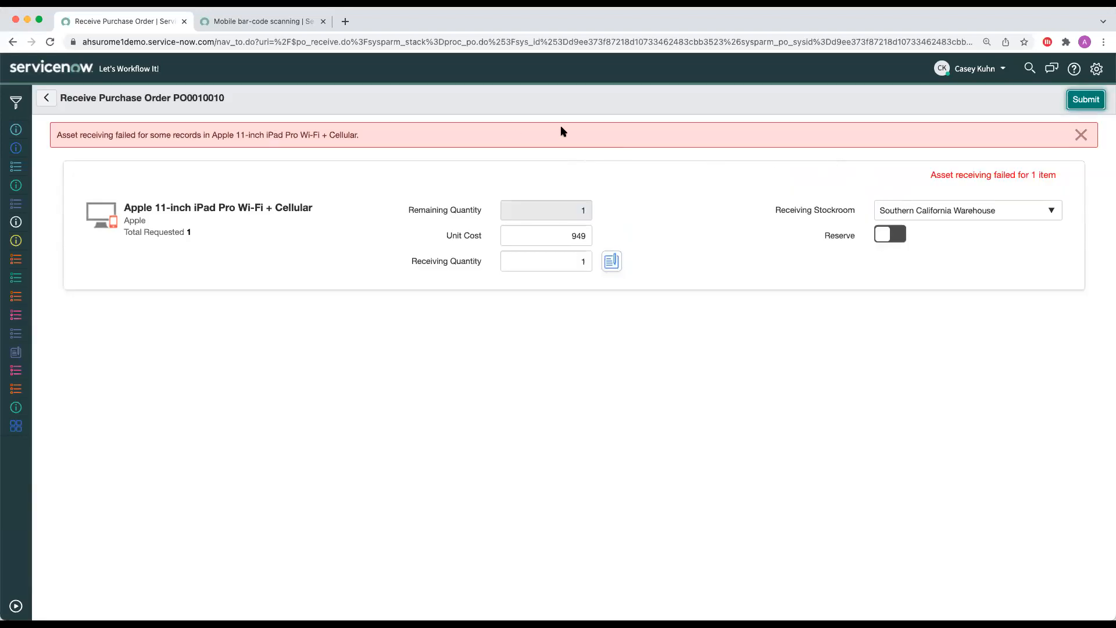
left_click(1080, 134)
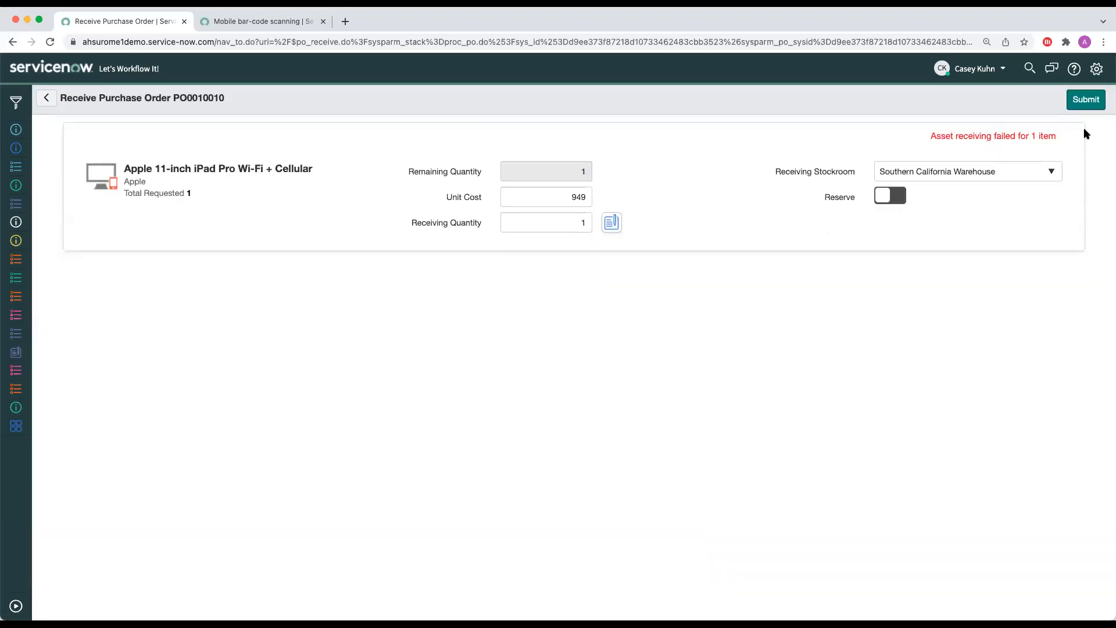
left_click_drag(946, 138, 1032, 138)
left_click(674, 149)
Step: Open the Hardware Asset dashboard's Inventory view and set its Location filter to All
left_click(24, 220)
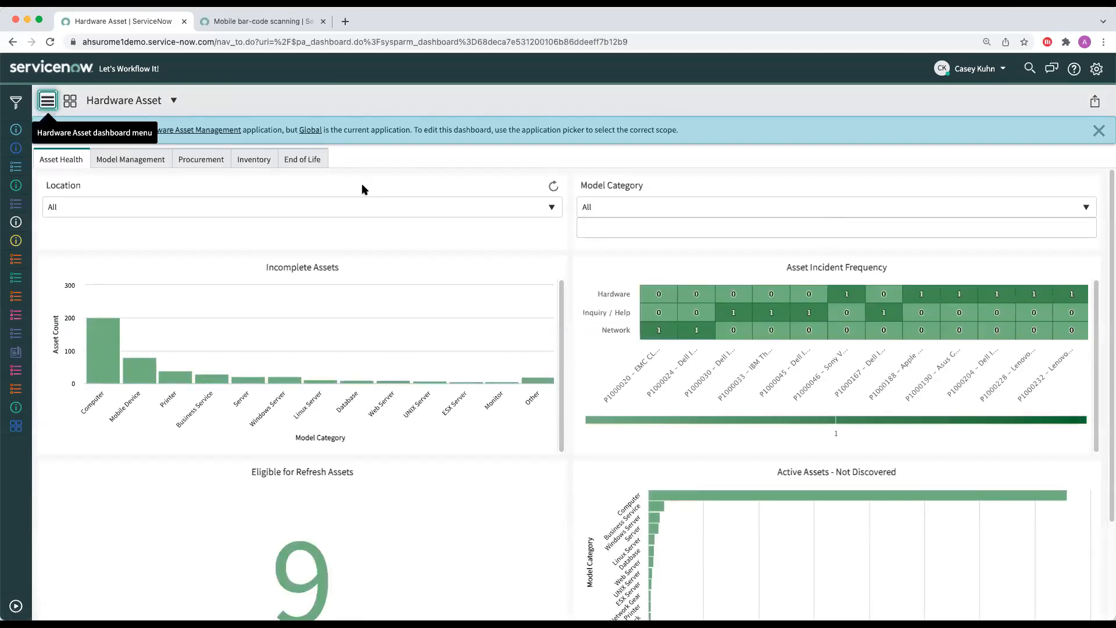
left_click(201, 160)
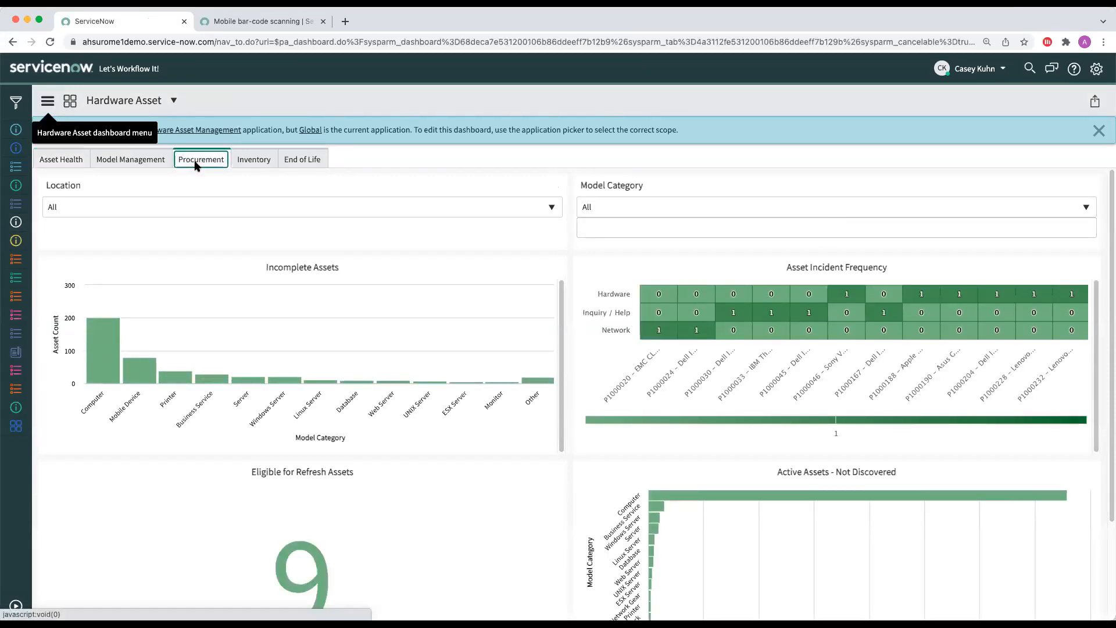
left_click(265, 160)
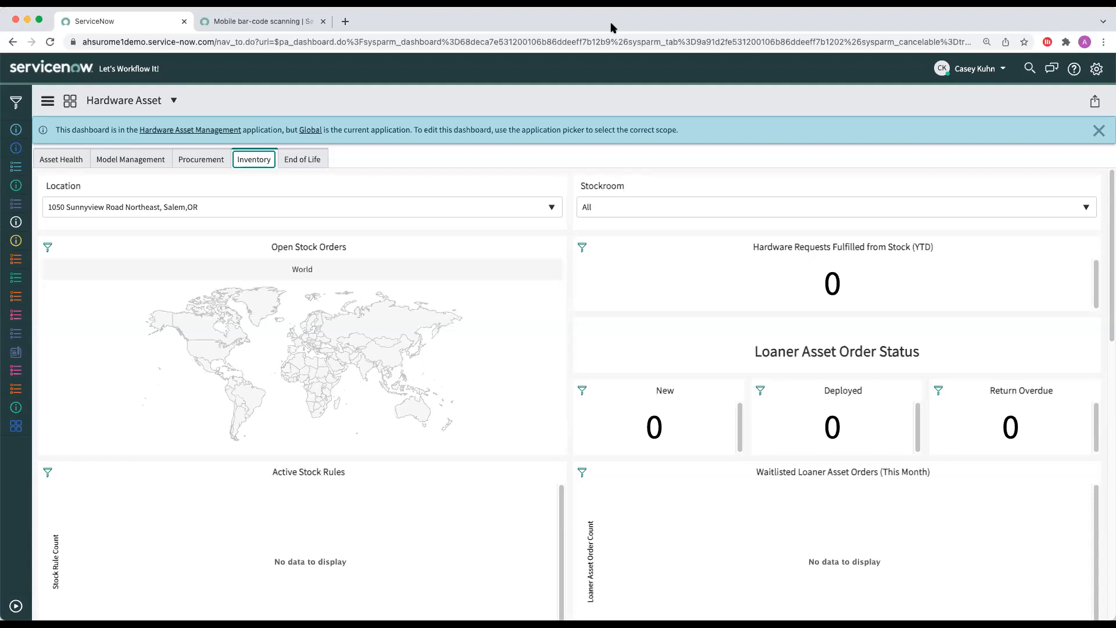
left_click(409, 209)
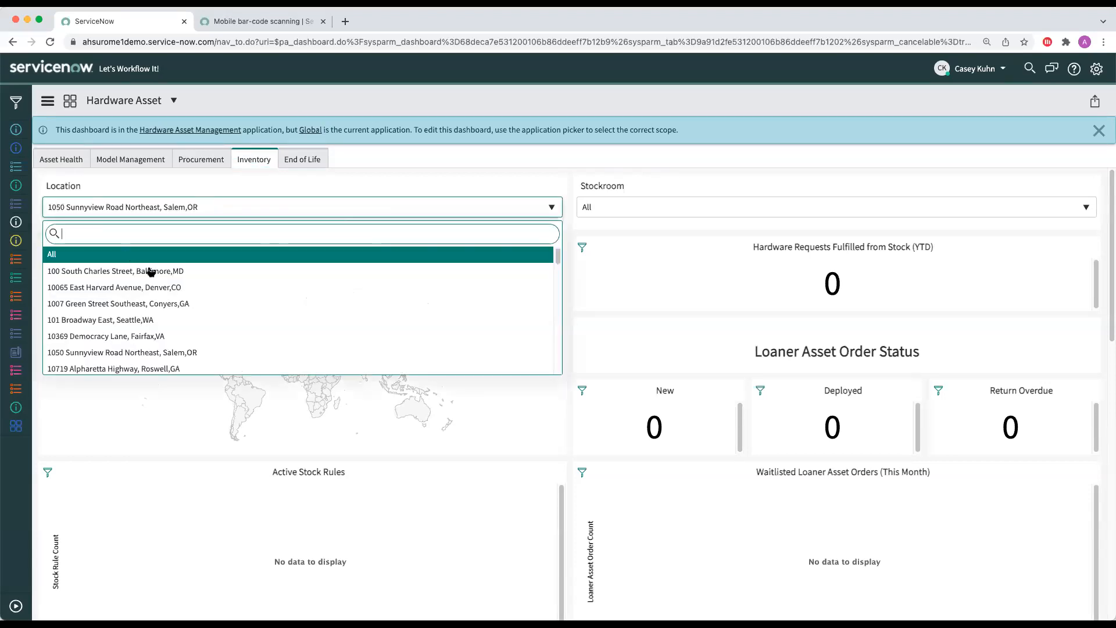
left_click(137, 256)
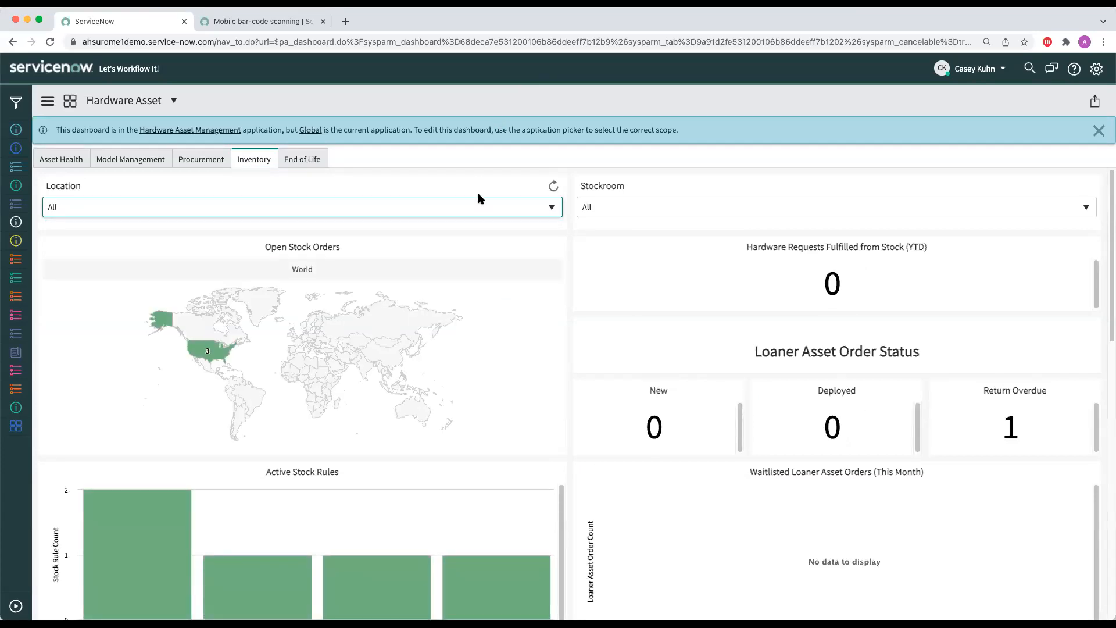
Step: Drill down the Open Stock Orders map through the United States and California to list Santa Ana's requested items
left_click(218, 351)
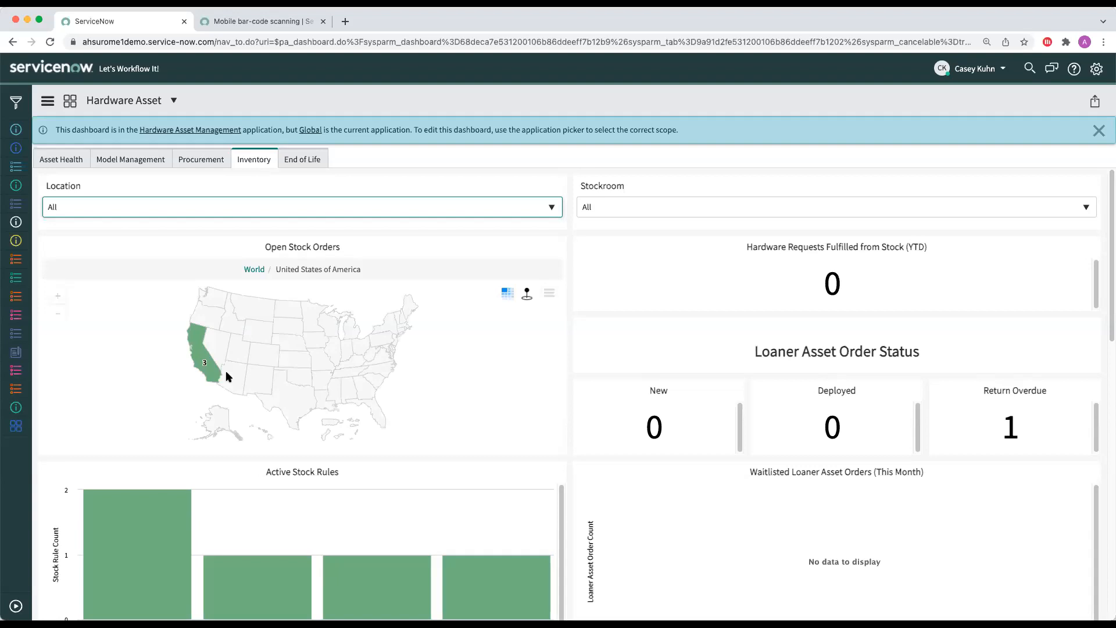
left_click(201, 358)
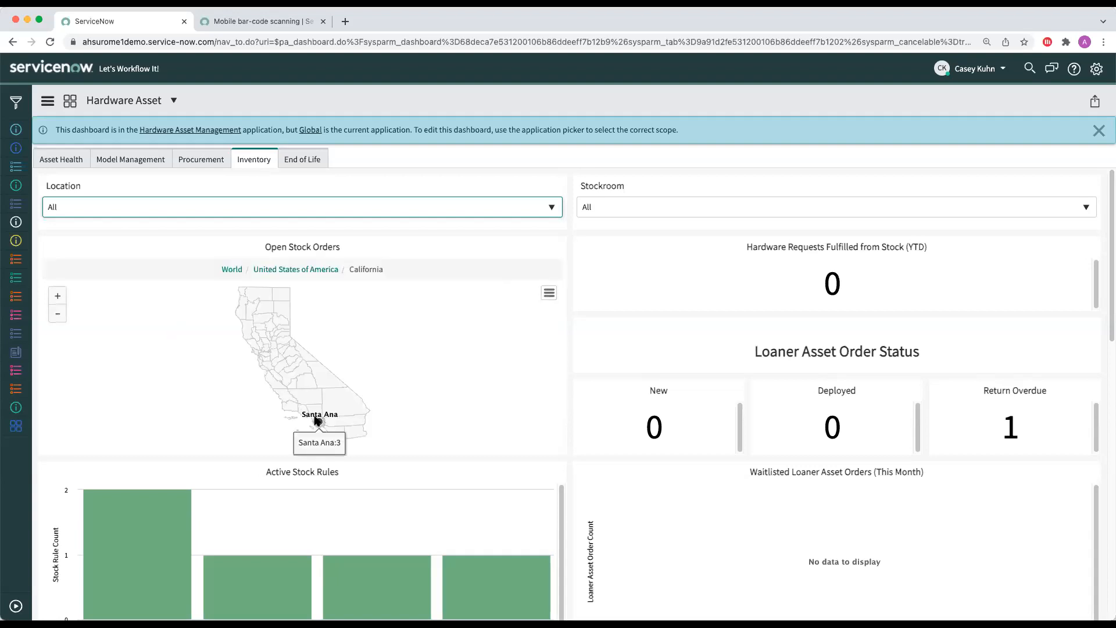
left_click(318, 421)
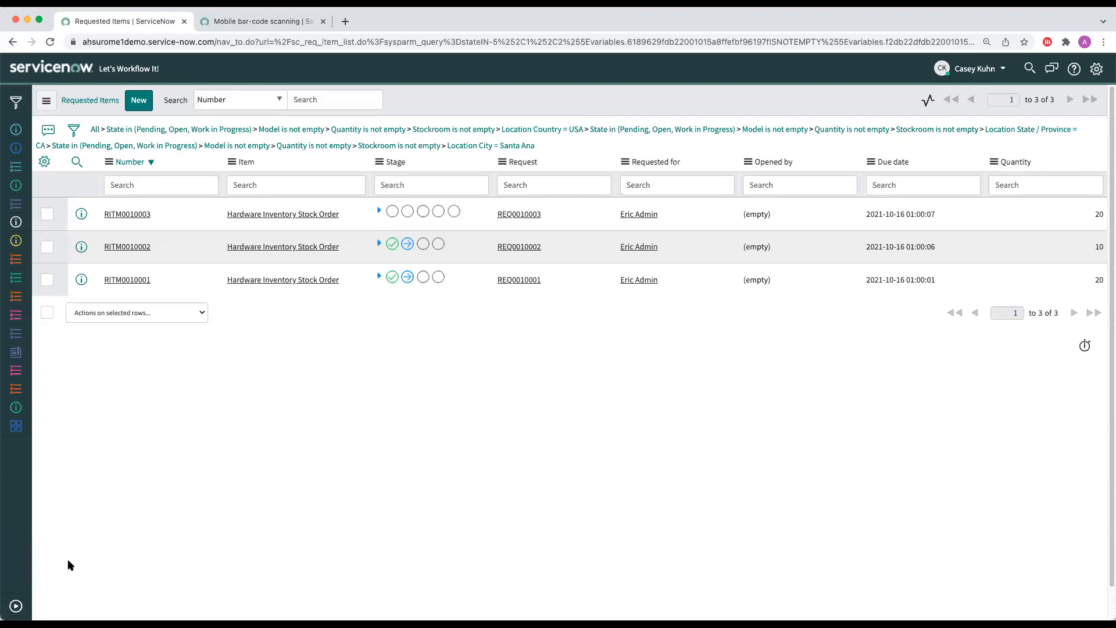
Step: Open the Hardware Asset Audit dashboard and list the assets counted in its Assets Over $1k report
left_click(16, 607)
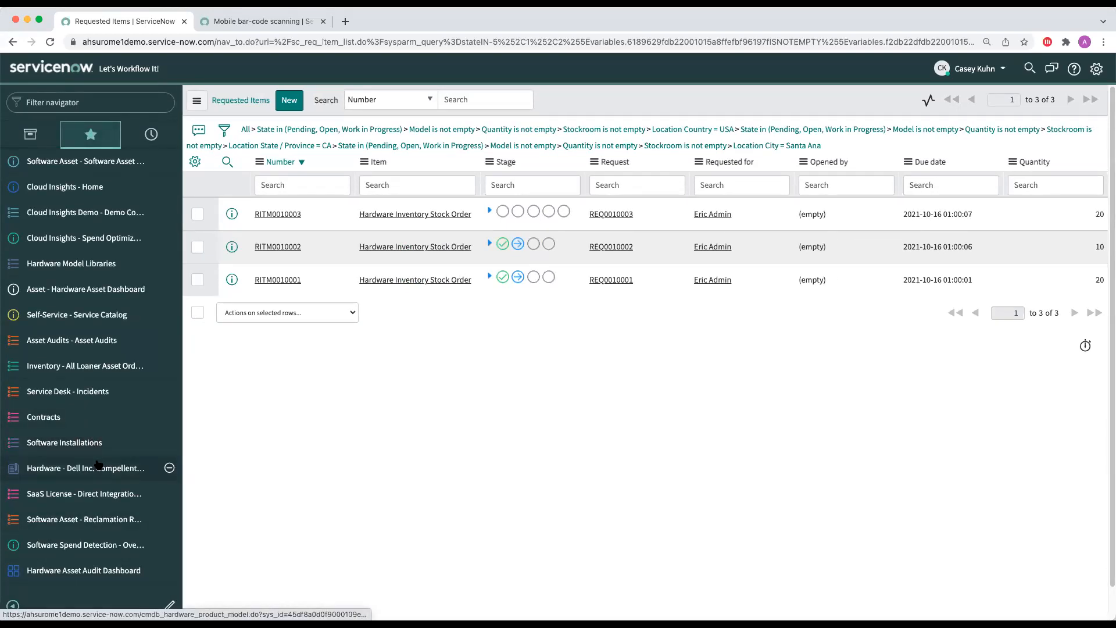
left_click(83, 576)
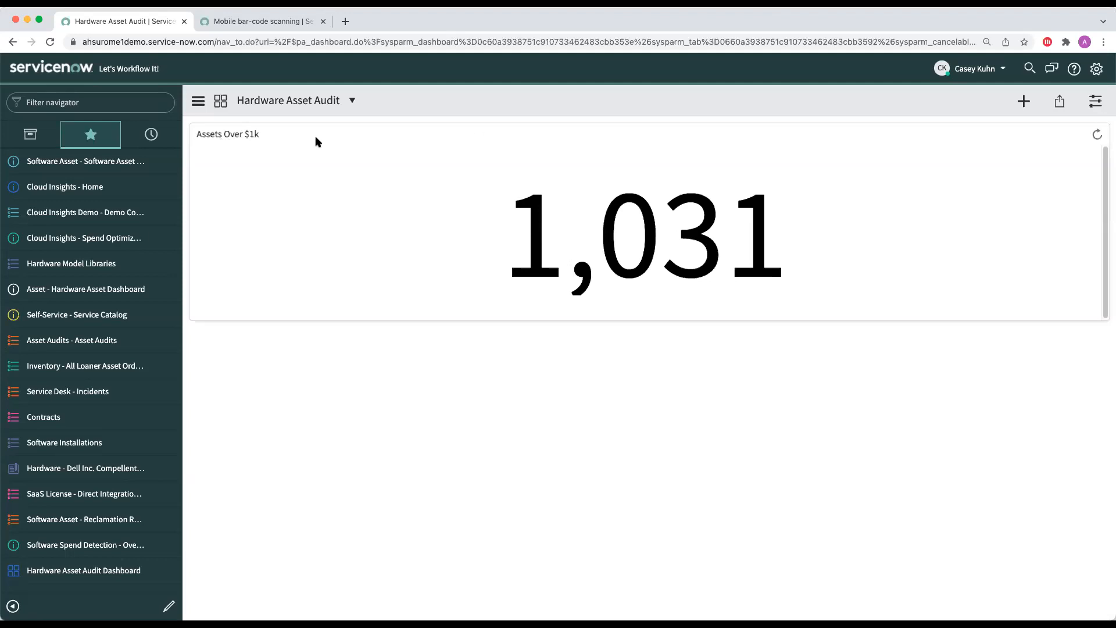
left_click(600, 238)
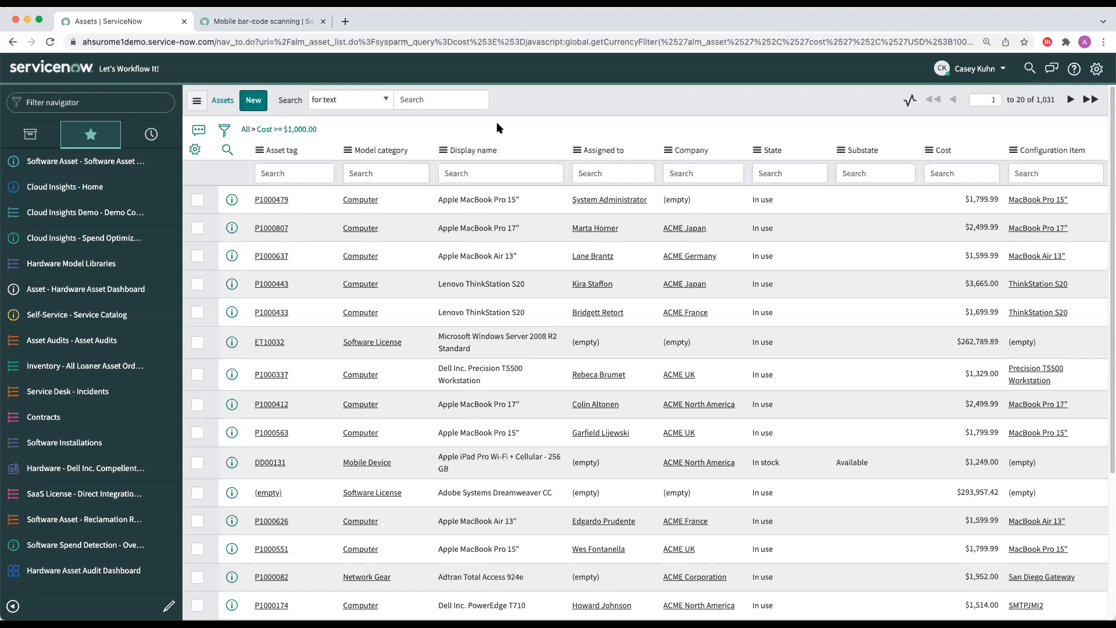
Step: Return to the Hardware Asset Audit dashboard, and open the Special Economic Zone 2 stockroom audit from the Asset Audits list
left_click(83, 568)
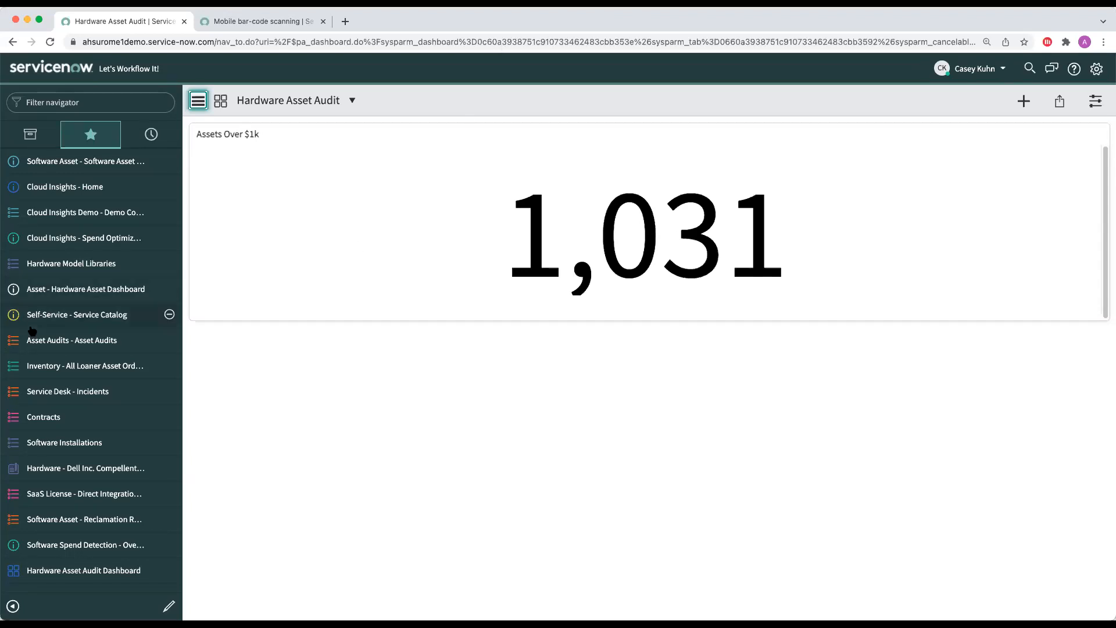
left_click(37, 346)
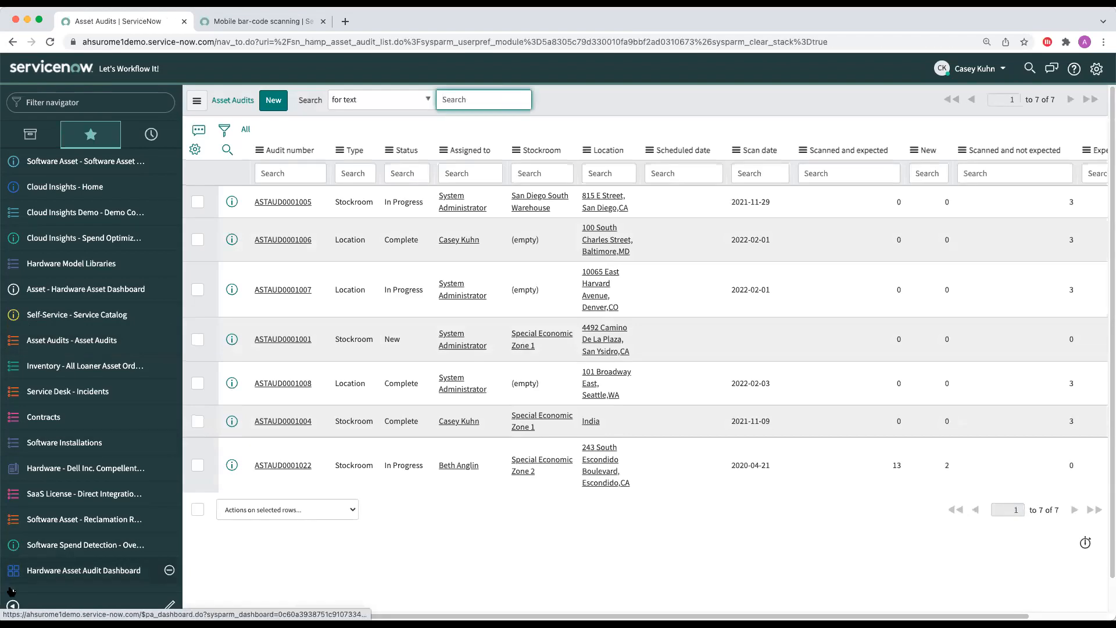
left_click(13, 605)
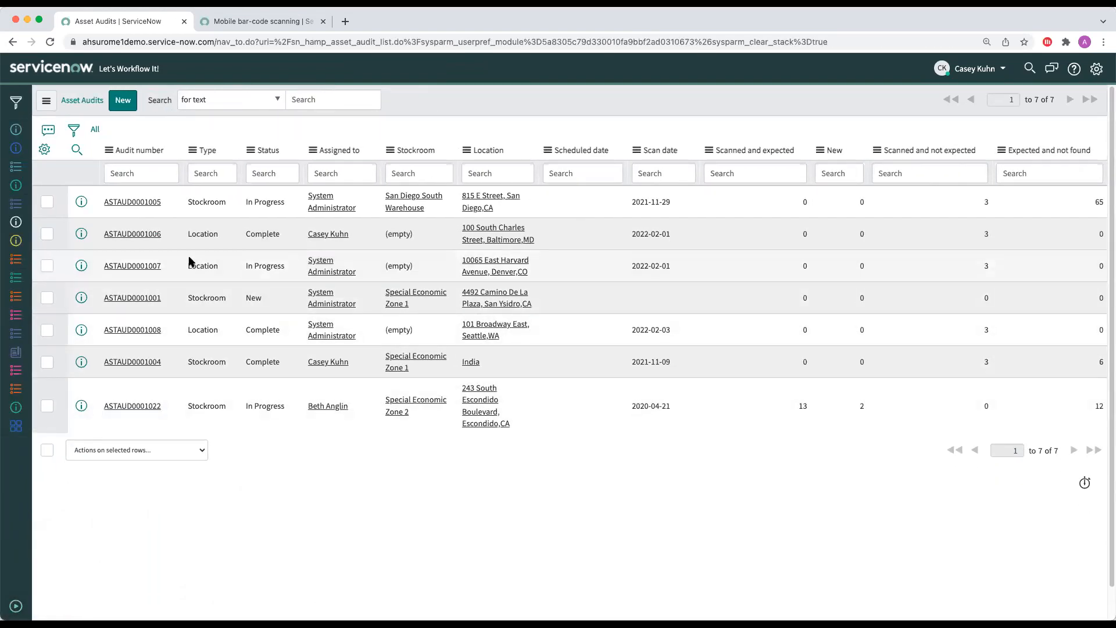
left_click(132, 405)
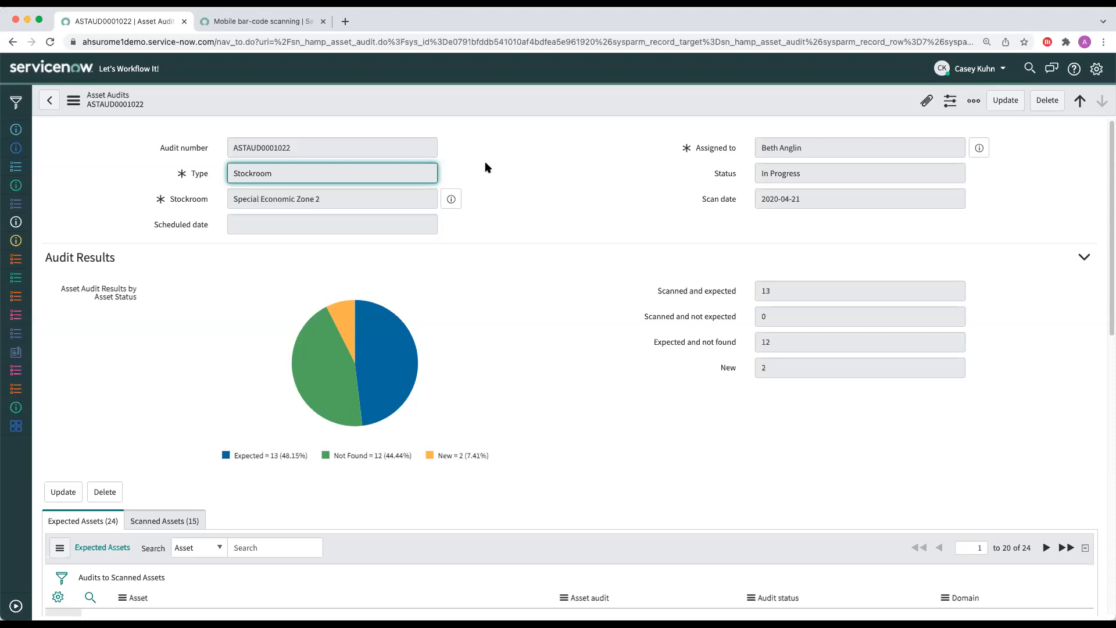
Step: Read the supported barcode types and Zebra scanning devices sections of the Mobile bar-code scanning documentation
left_click(231, 25)
scroll(336, 410, "down", 10)
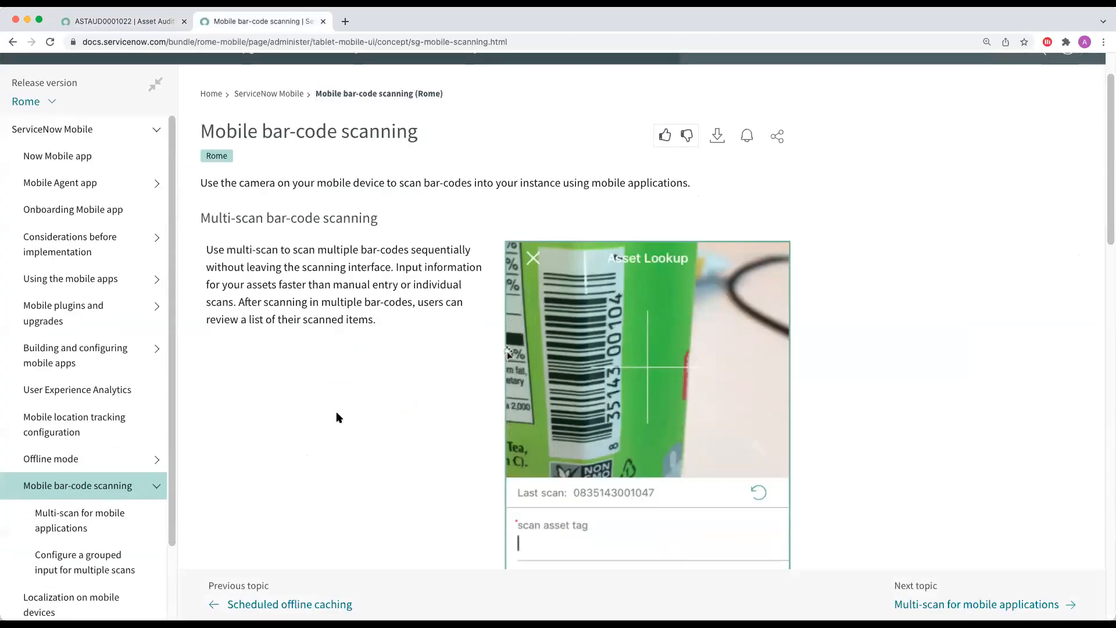
scroll(336, 410, "down", 9)
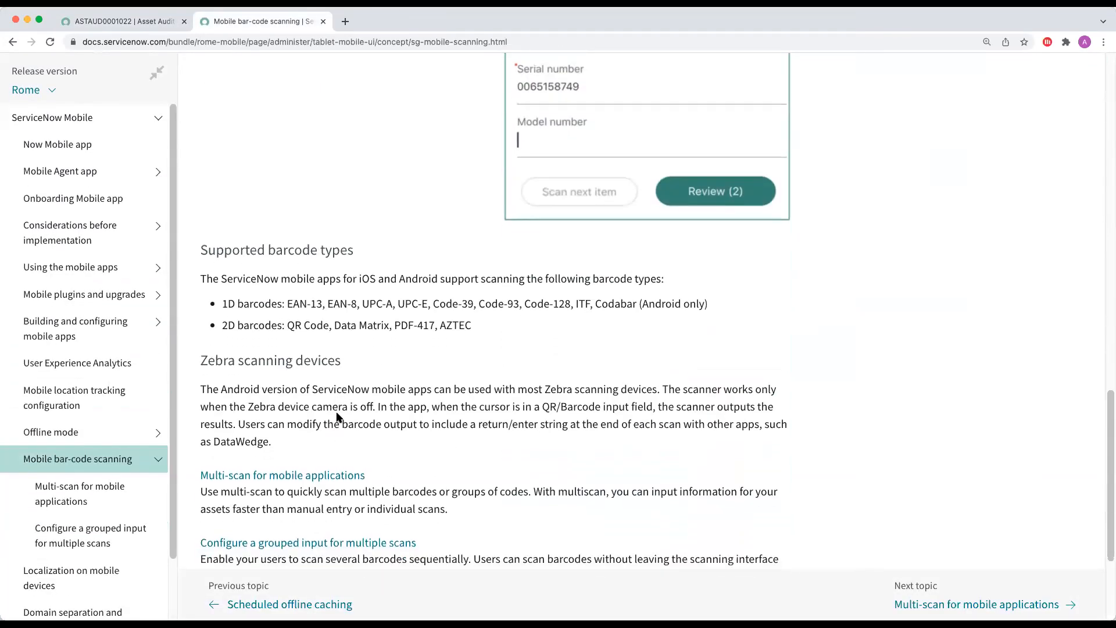
scroll(336, 414, "down", 1)
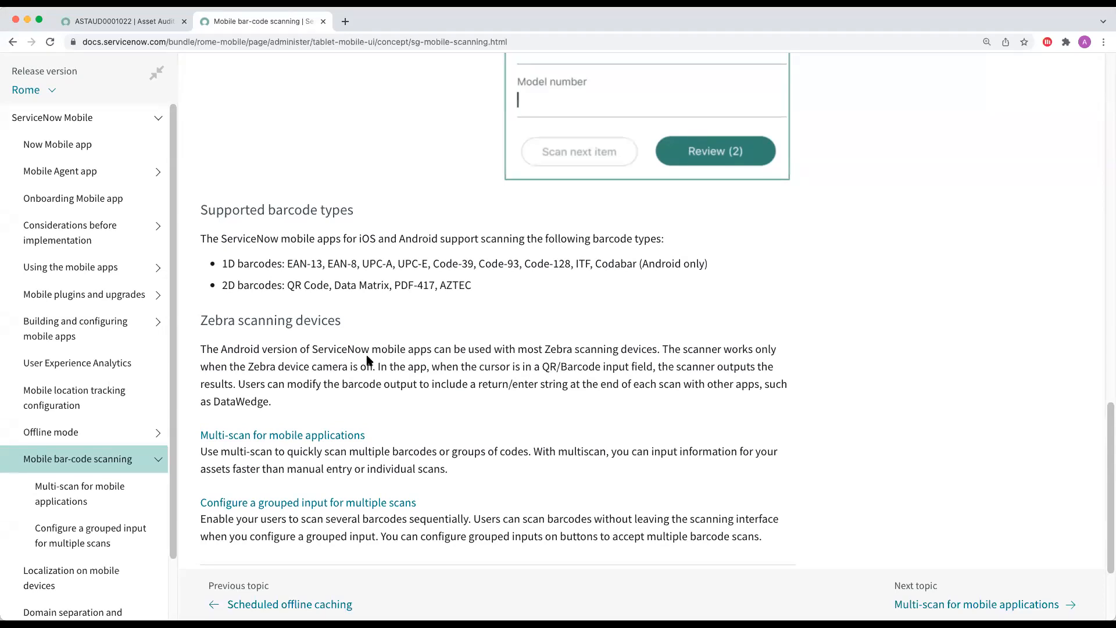
Step: Return to the Special Economic Zone 2 audit and examine its results chart by asset status
left_click(125, 22)
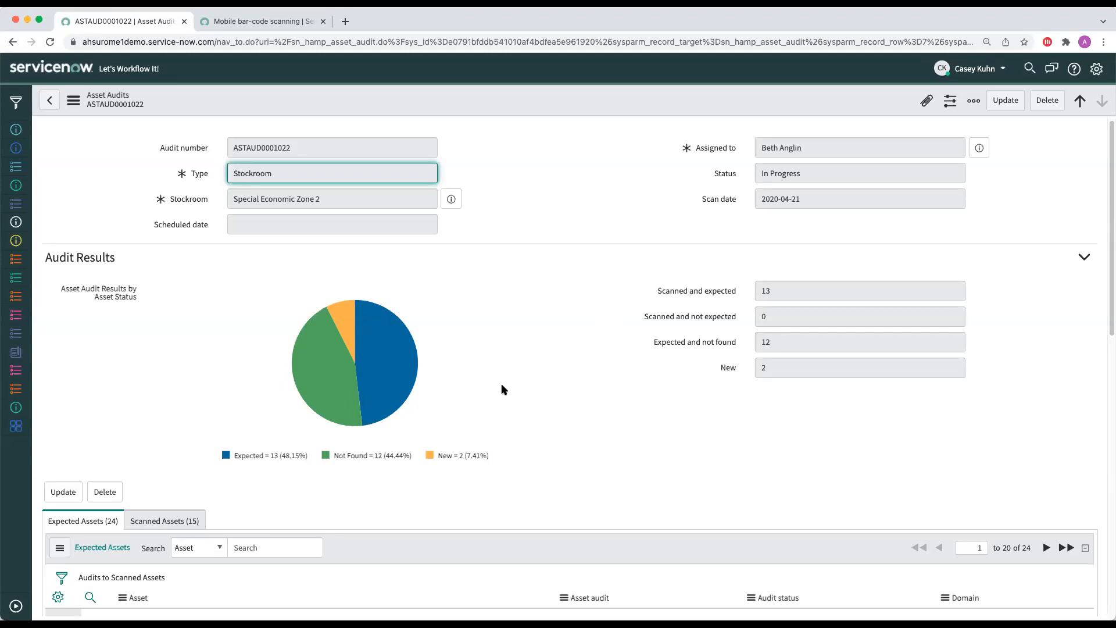
scroll(467, 414, "down", 1)
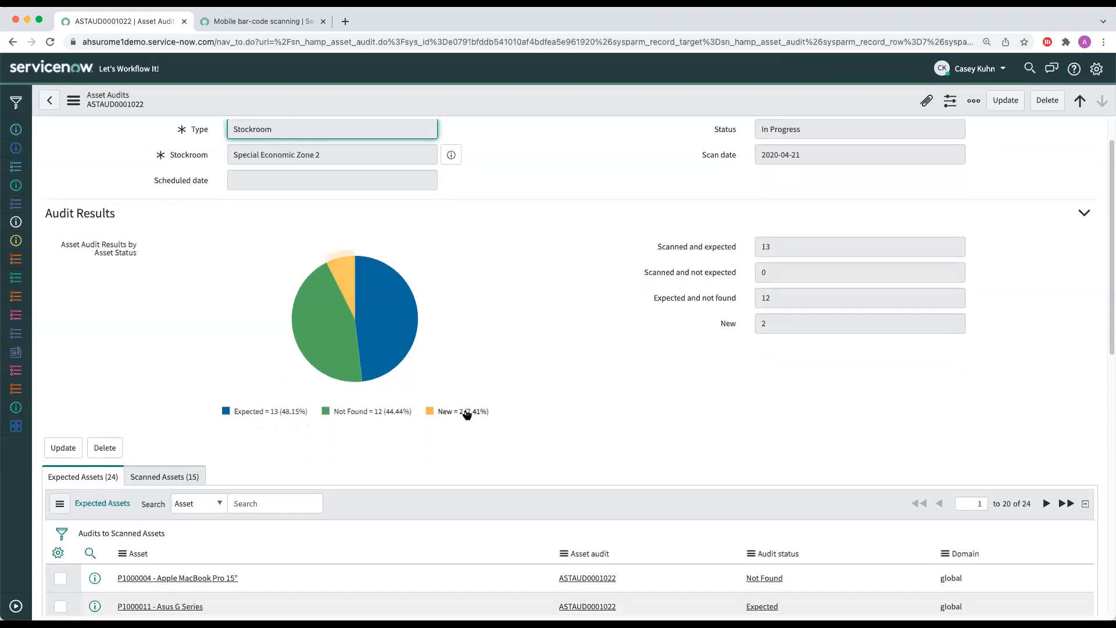
mouse_move(343, 338)
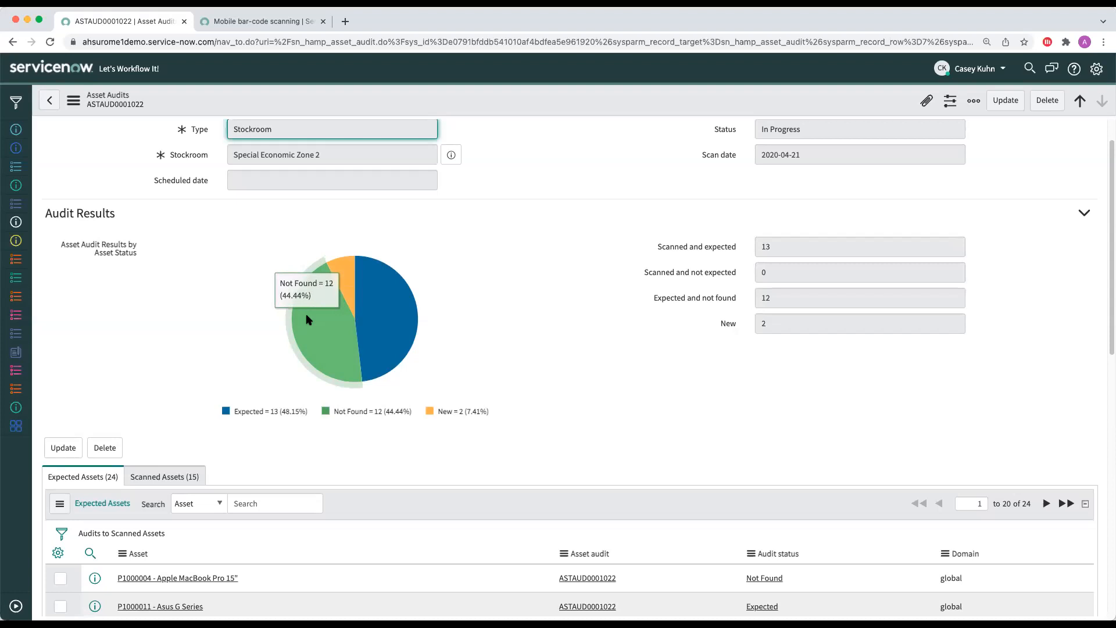
Step: Examine the New and Expected slices of the audit results chart and review the audit's expected assets with their statuses
mouse_move(352, 284)
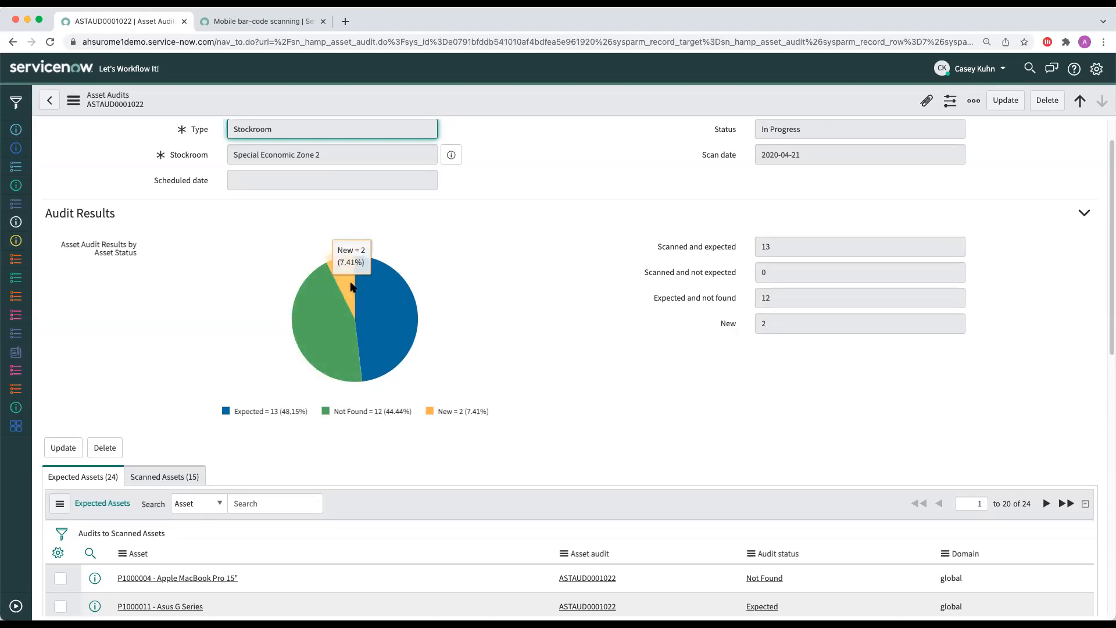
mouse_move(366, 303)
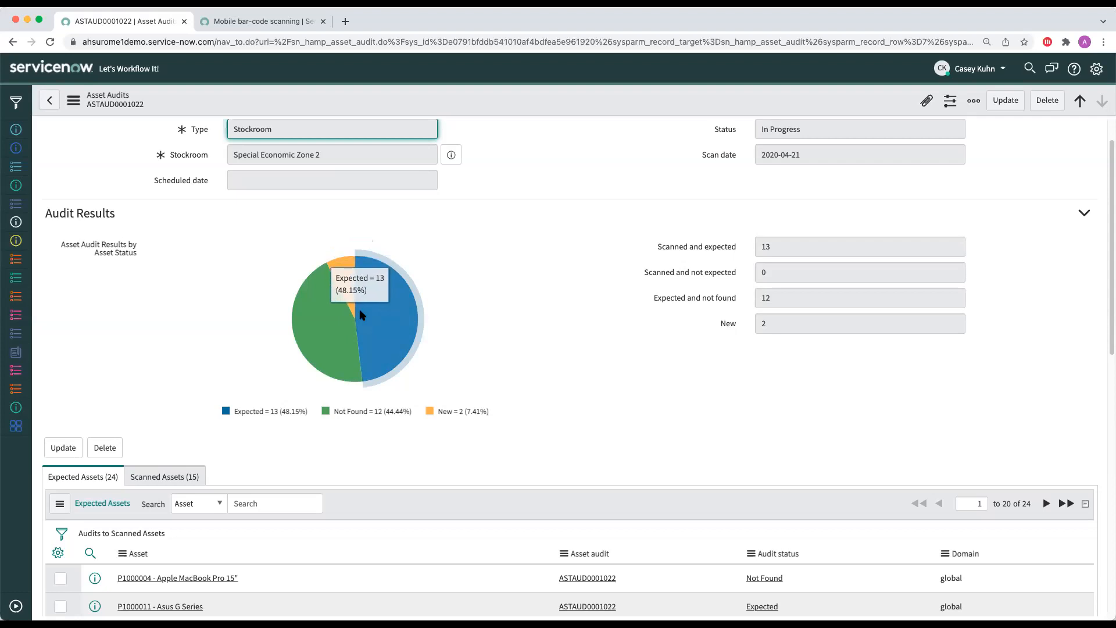
scroll(366, 303, "down", 5)
scroll(360, 314, "down", 2)
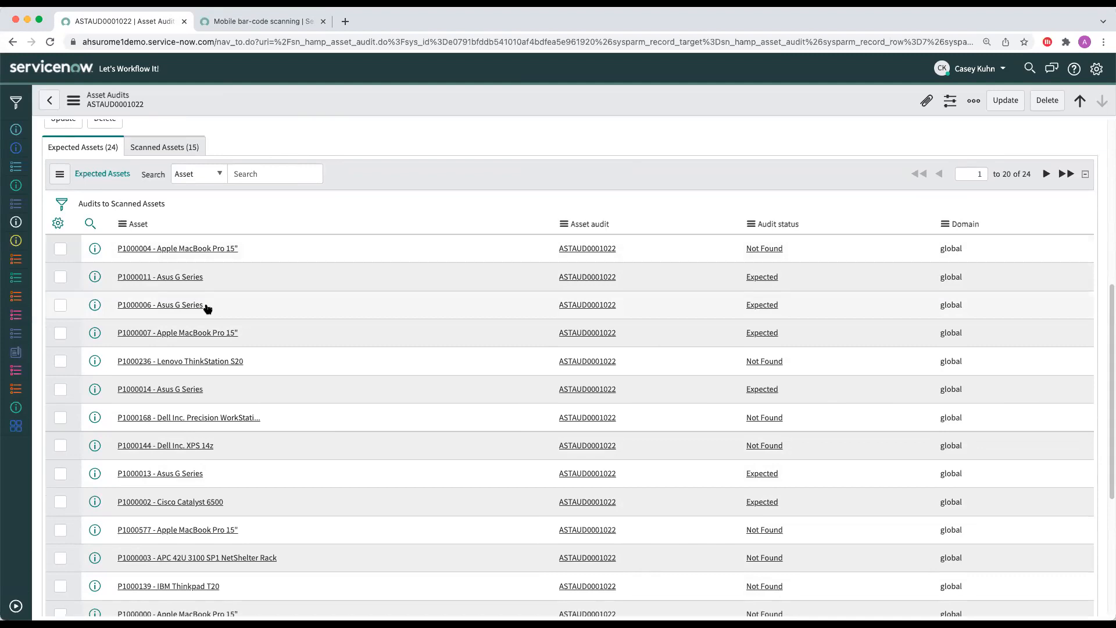
scroll(204, 381, "up", 6)
scroll(203, 374, "up", 2)
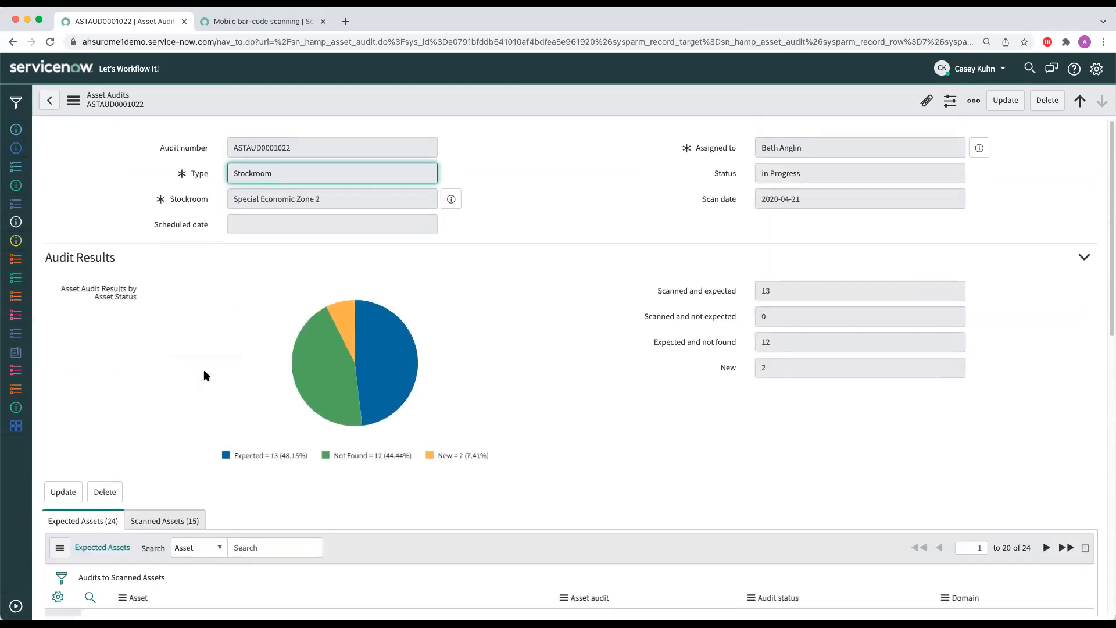
Step: Show the audit's scanned assets and review their audit statuses against the results chart
scroll(179, 374, "down", 3)
left_click(183, 356)
scroll(238, 349, "down", 5)
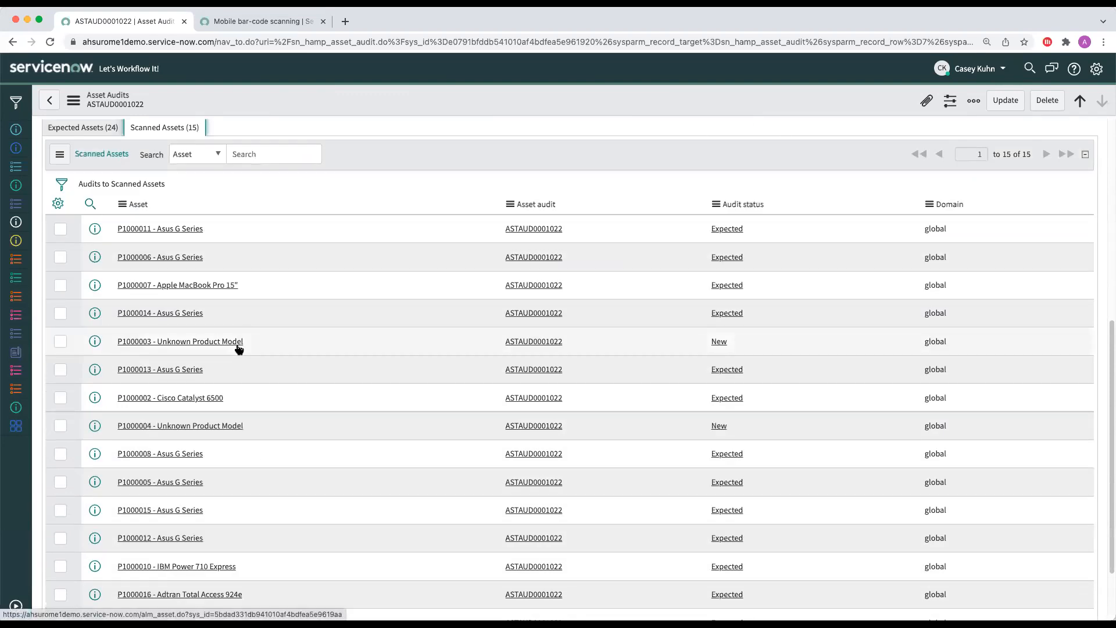
scroll(152, 300, "up", 7)
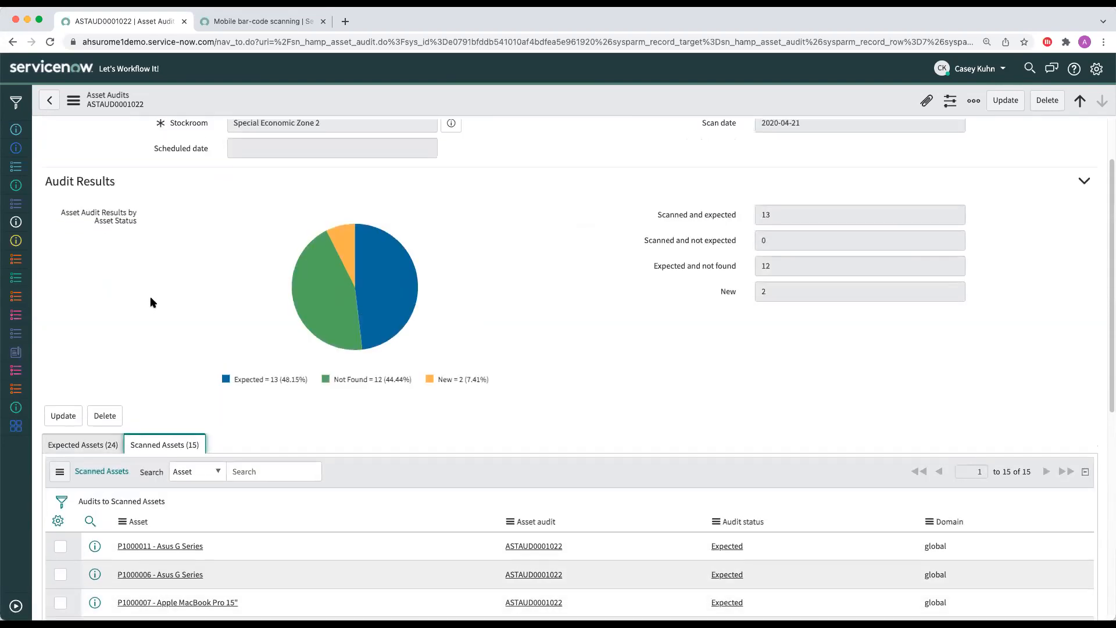
Step: Open the scanned asset P1000011 - Asus G Series to view its audit details, and go back to the asset audit
scroll(184, 455, "down", 3)
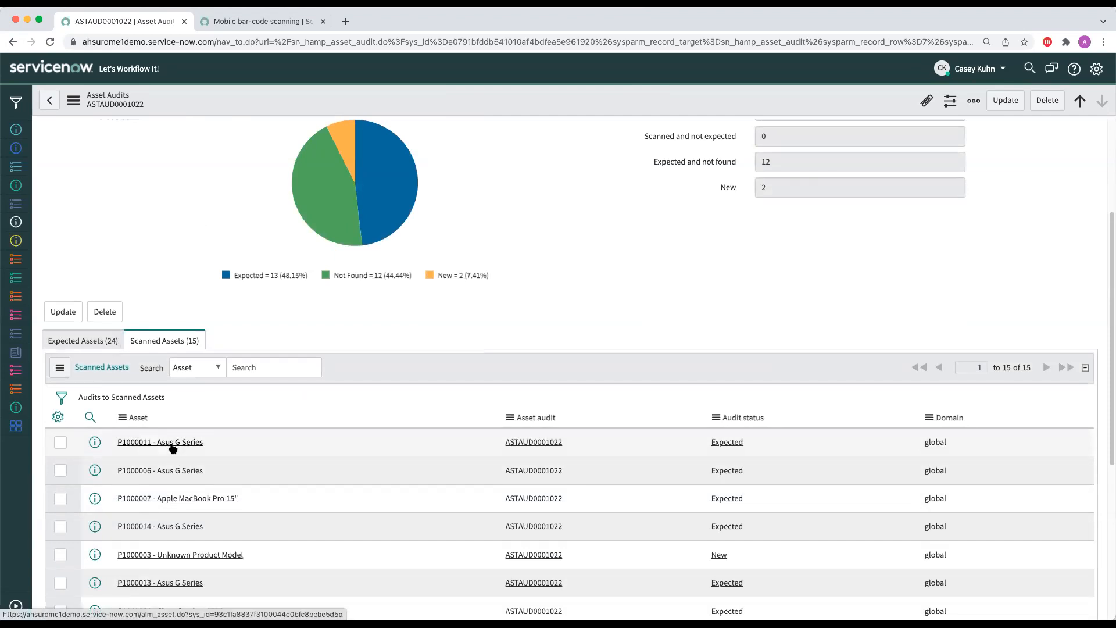
left_click(175, 441)
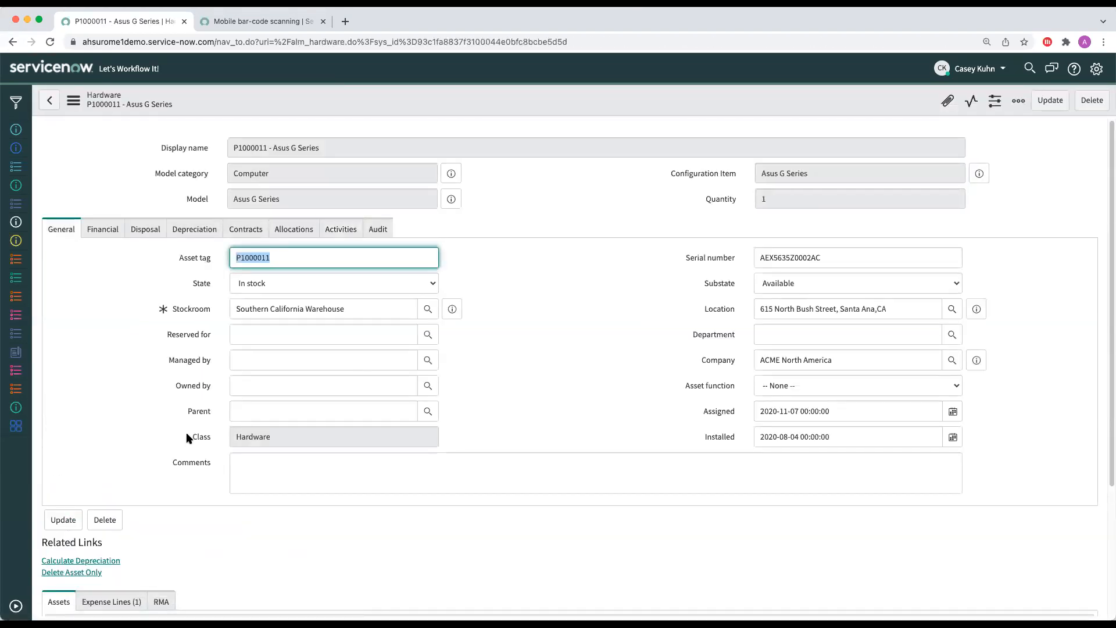
scroll(186, 433, "down", 1)
left_click(387, 188)
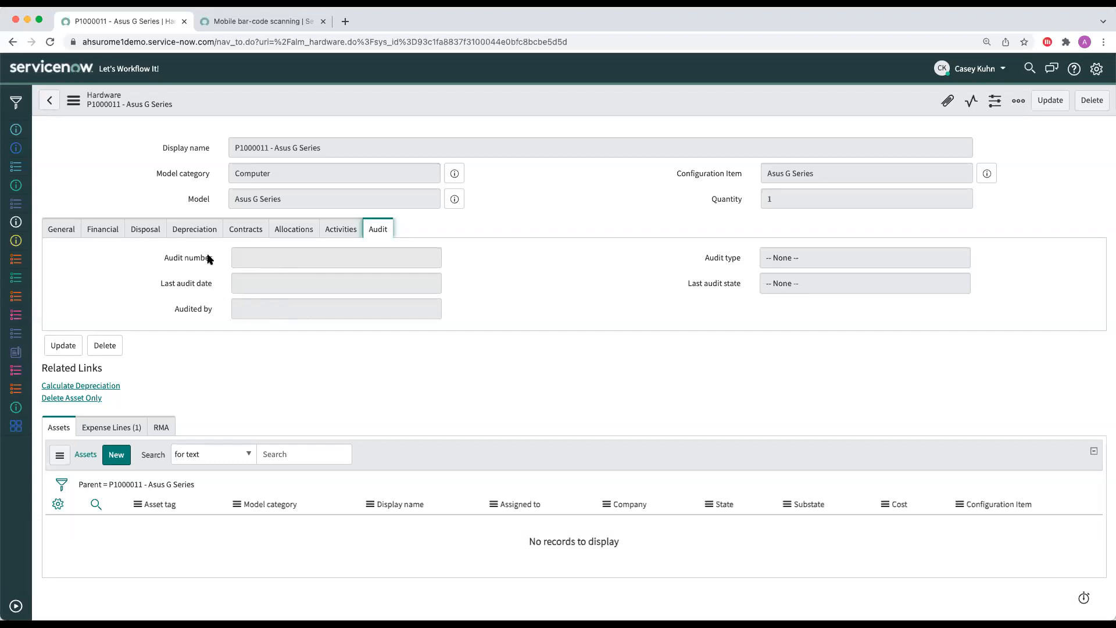
left_click(43, 108)
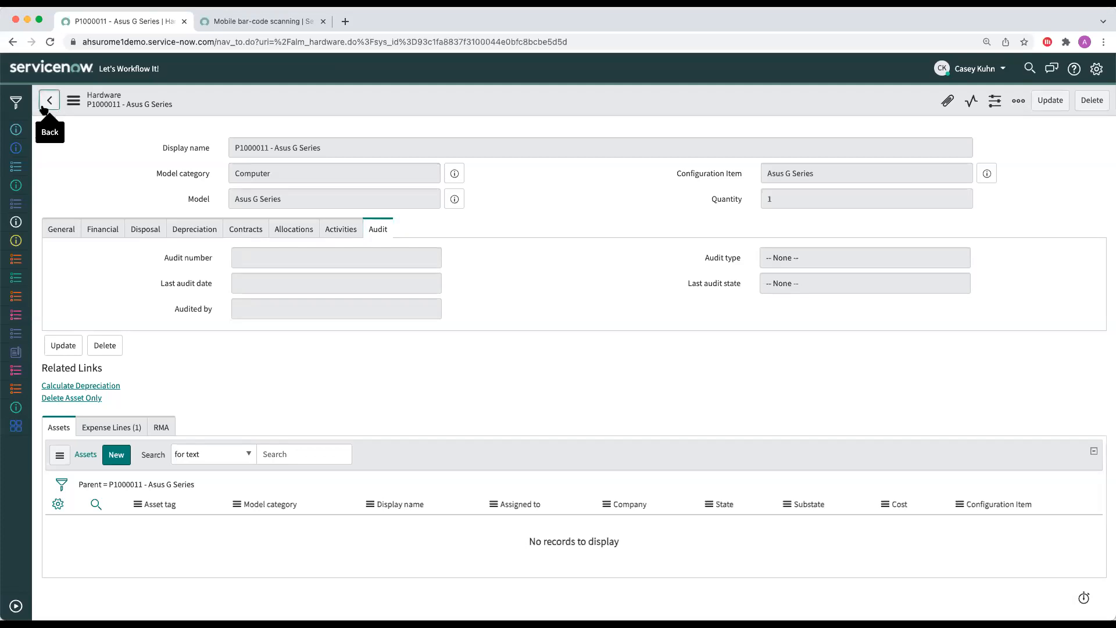
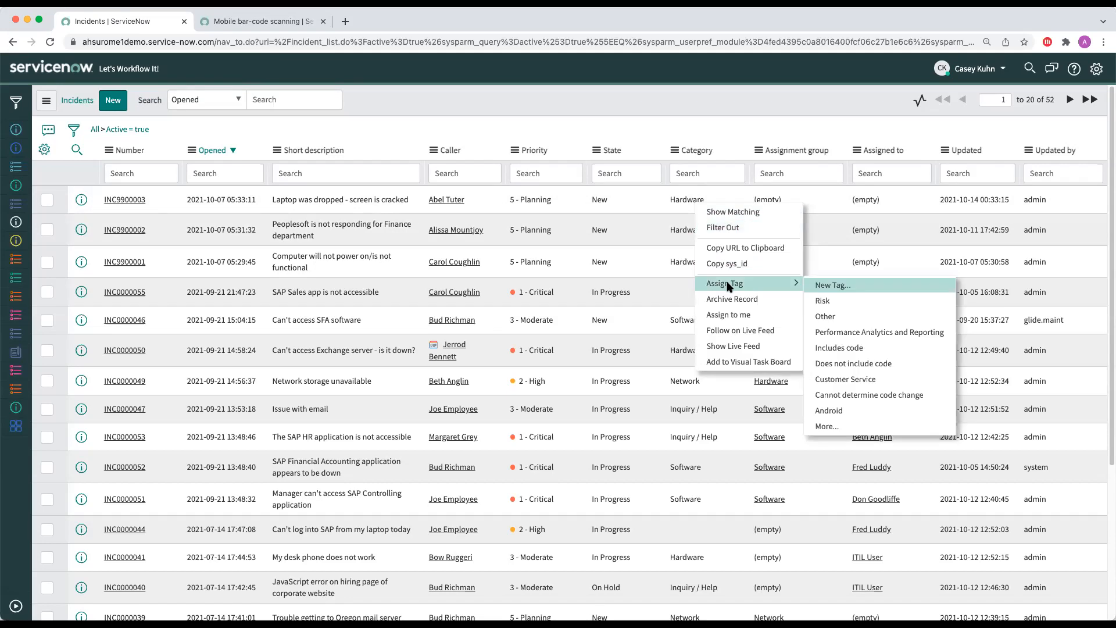
Step: Filter the active incidents to the Hardware category and open incident INC9900003 about the dropped laptop
left_click(725, 212)
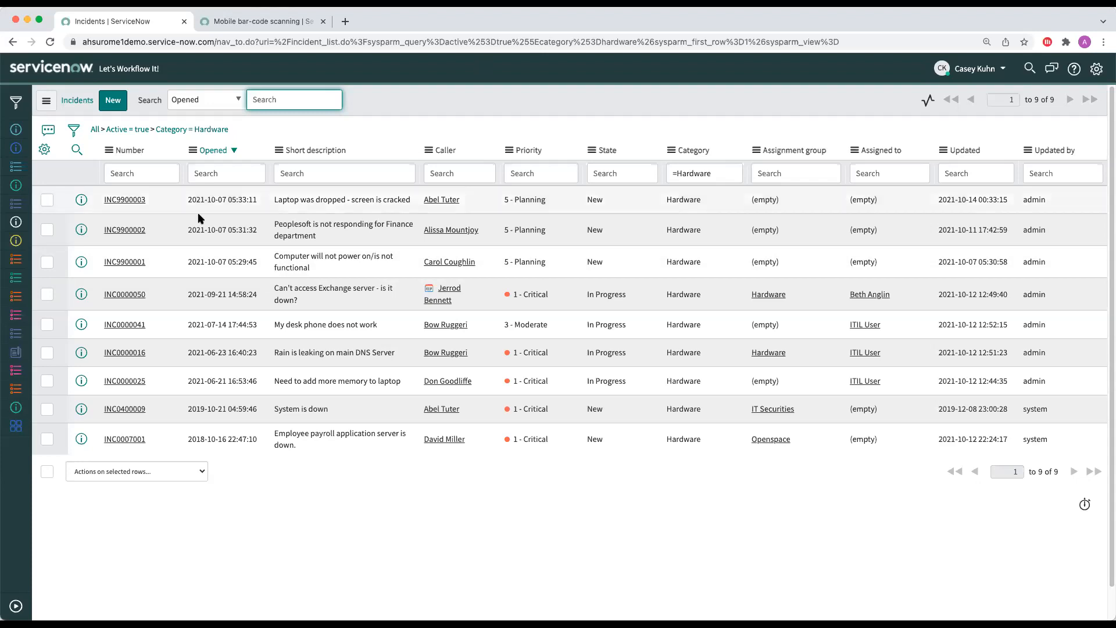
left_click(117, 203)
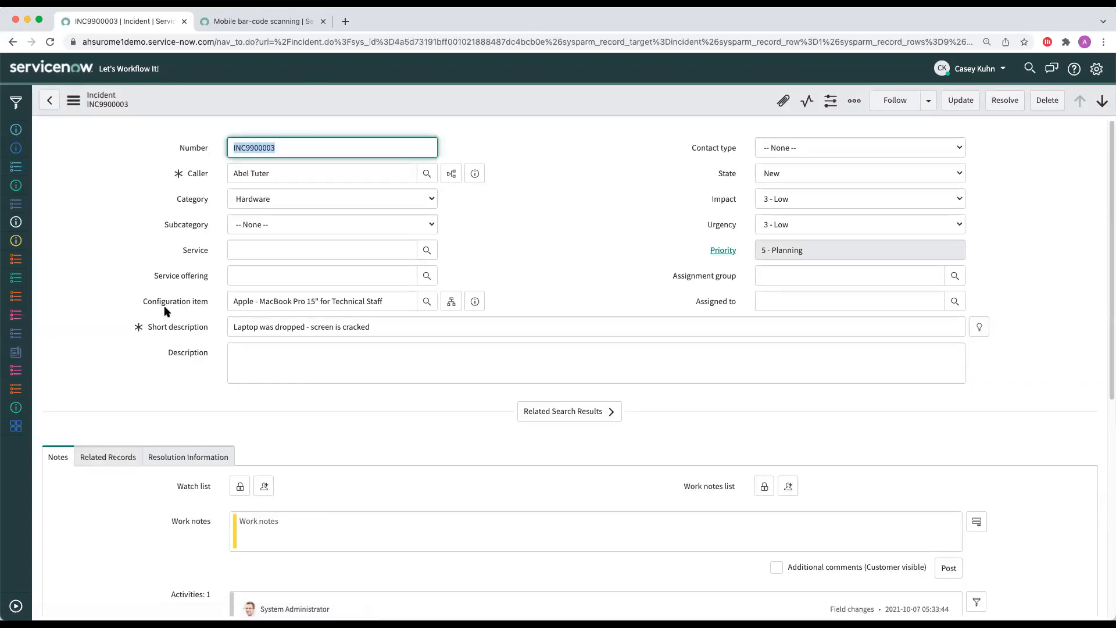
Step: Show the affected CIs of incident INC9900003 and compare them with the incident details
scroll(143, 328, "down", 7)
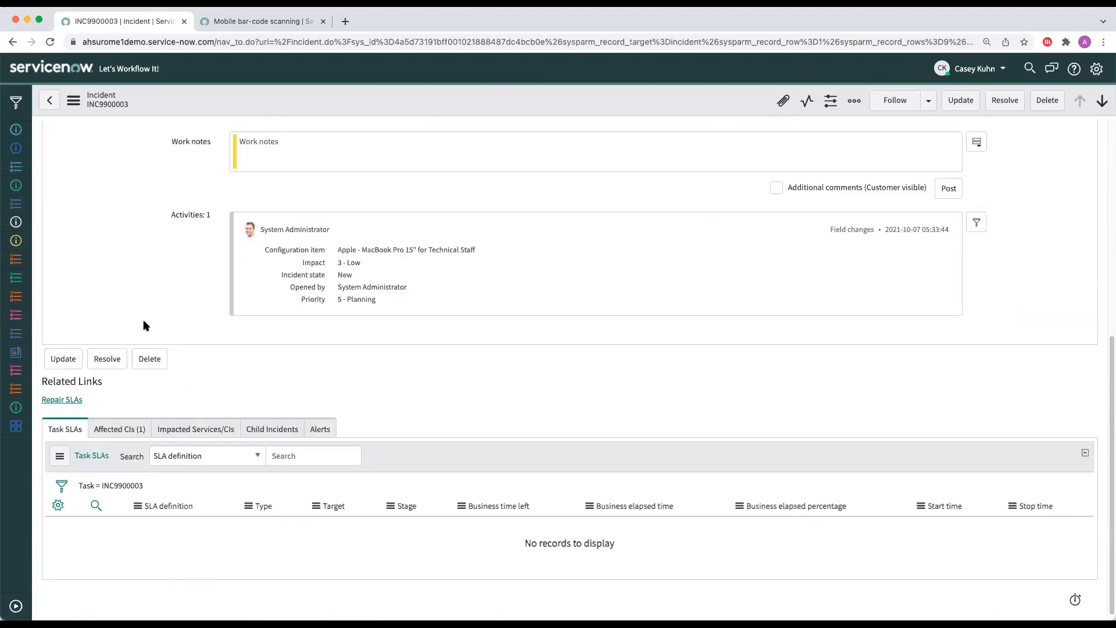
left_click(142, 430)
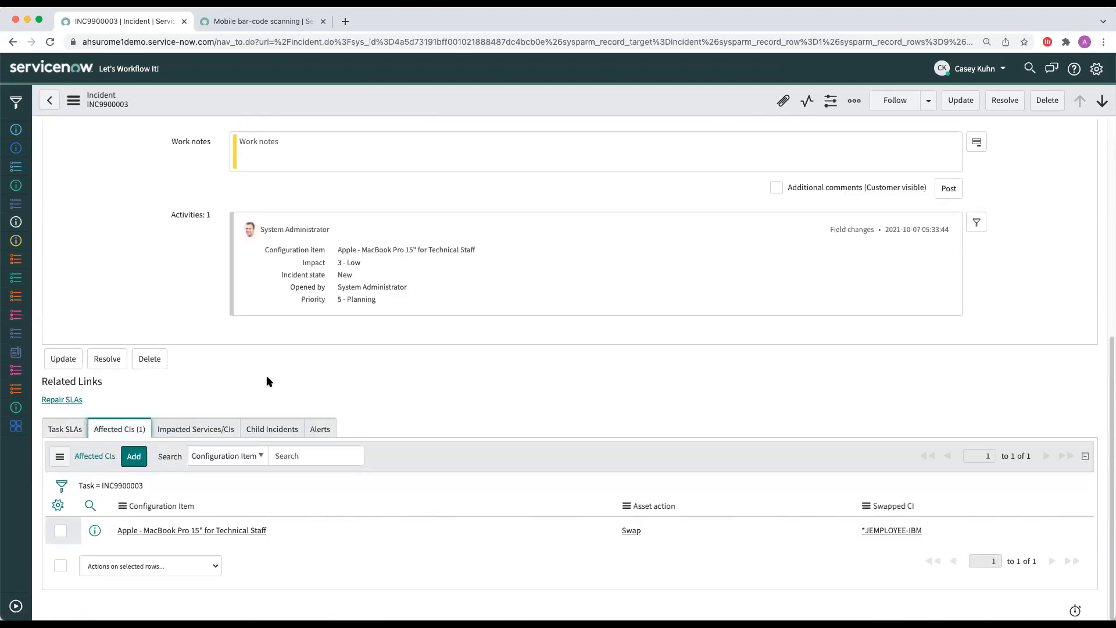
scroll(266, 375, "up", 5)
scroll(269, 334, "down", 5)
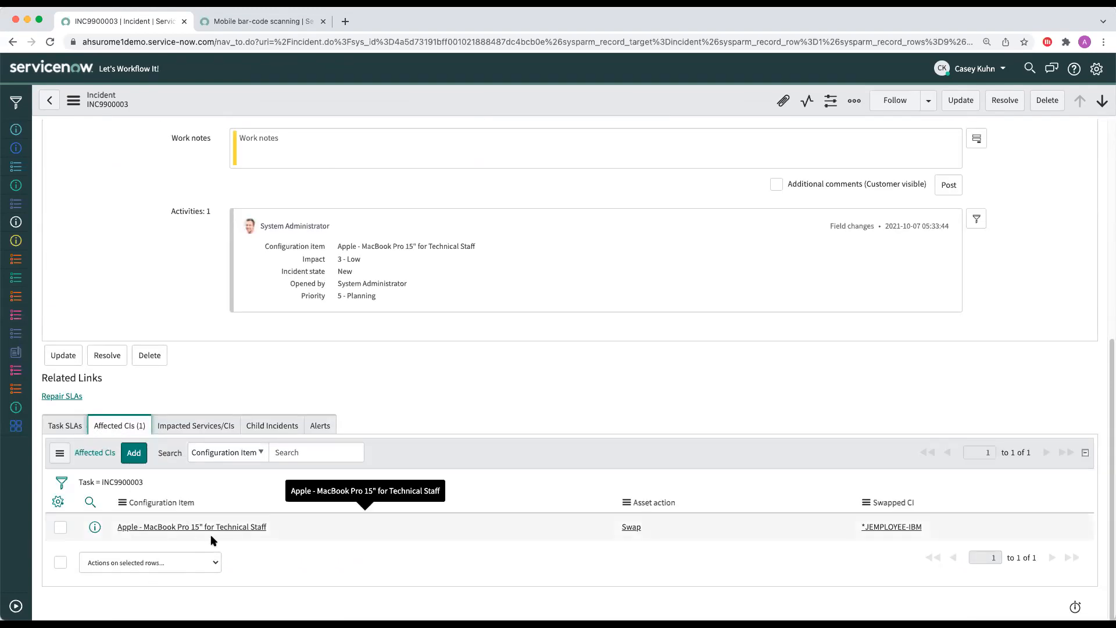
Step: Review the asset action options for the affected Apple MacBook Pro 15" and keep Swap
left_click(655, 527)
left_click(656, 527)
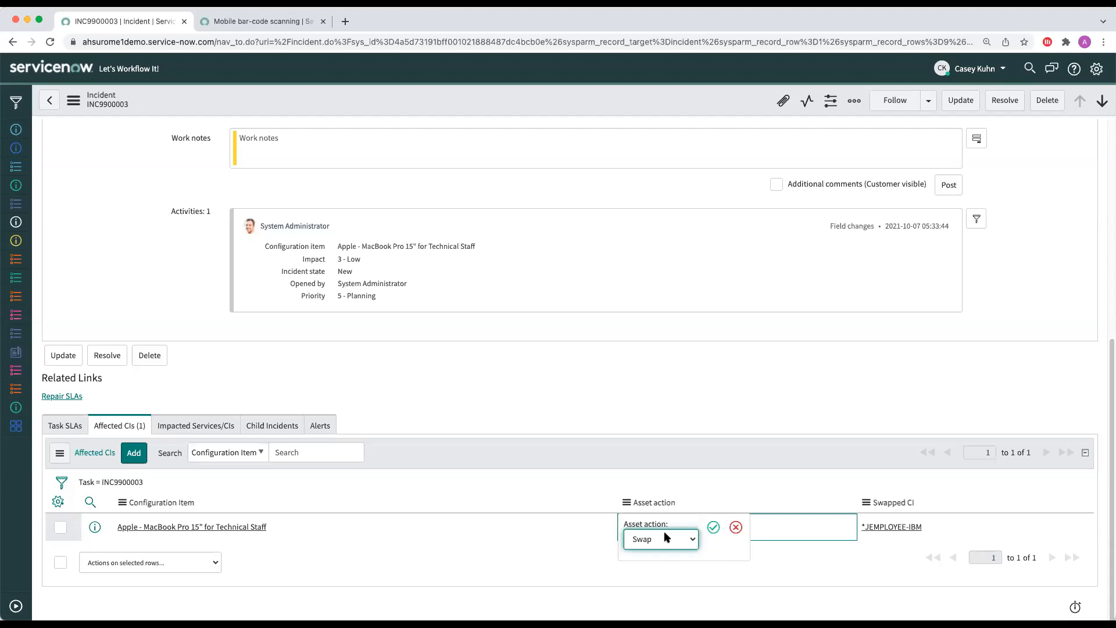
left_click(667, 536)
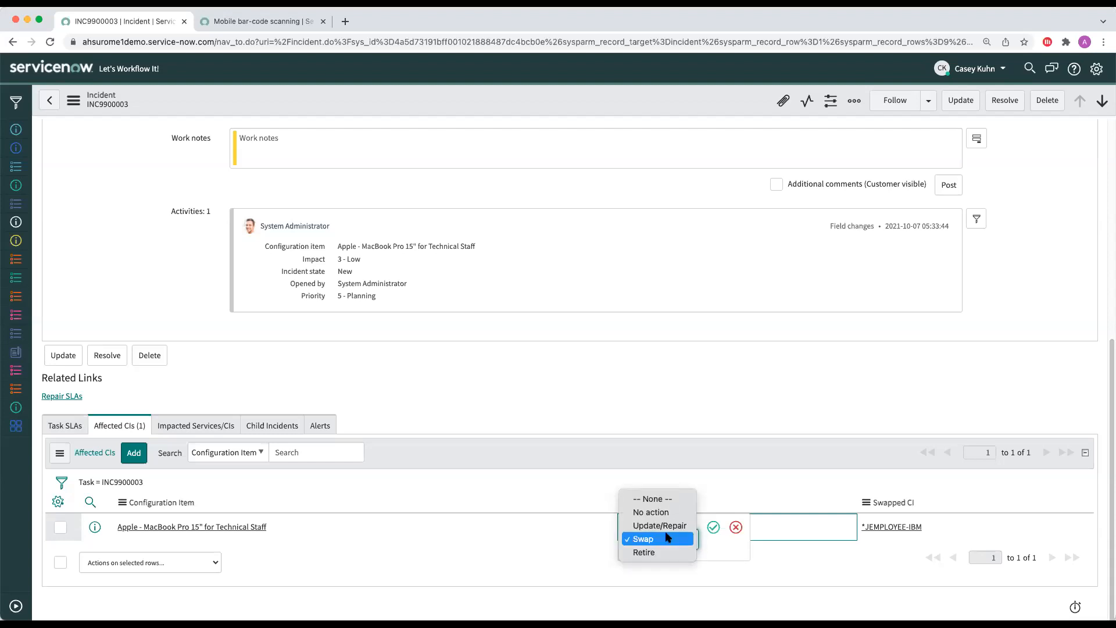
left_click(797, 573)
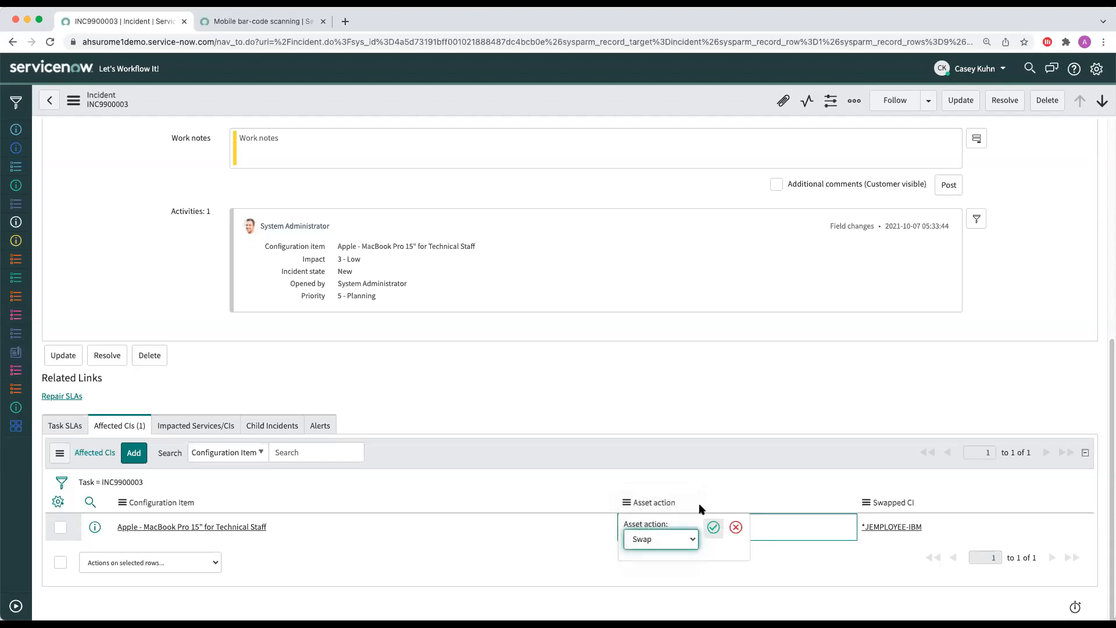
left_click(710, 531)
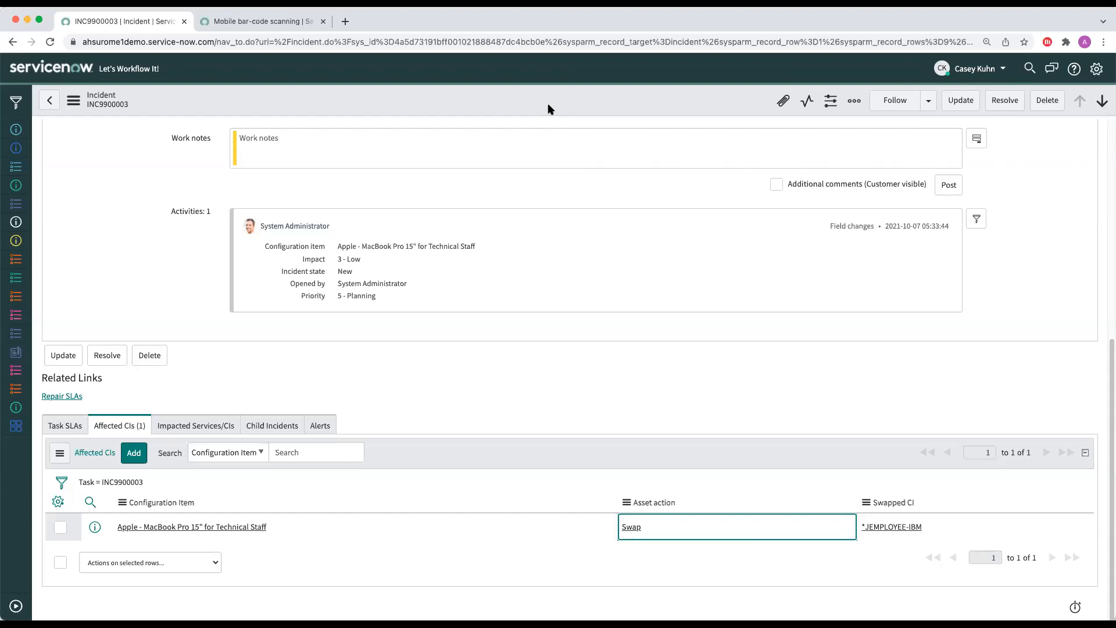
Step: Look up replacement choices for the MacBook's swapped CI, close the lookup and keep *JEMPLOYEE-IBM
double_click(933, 526)
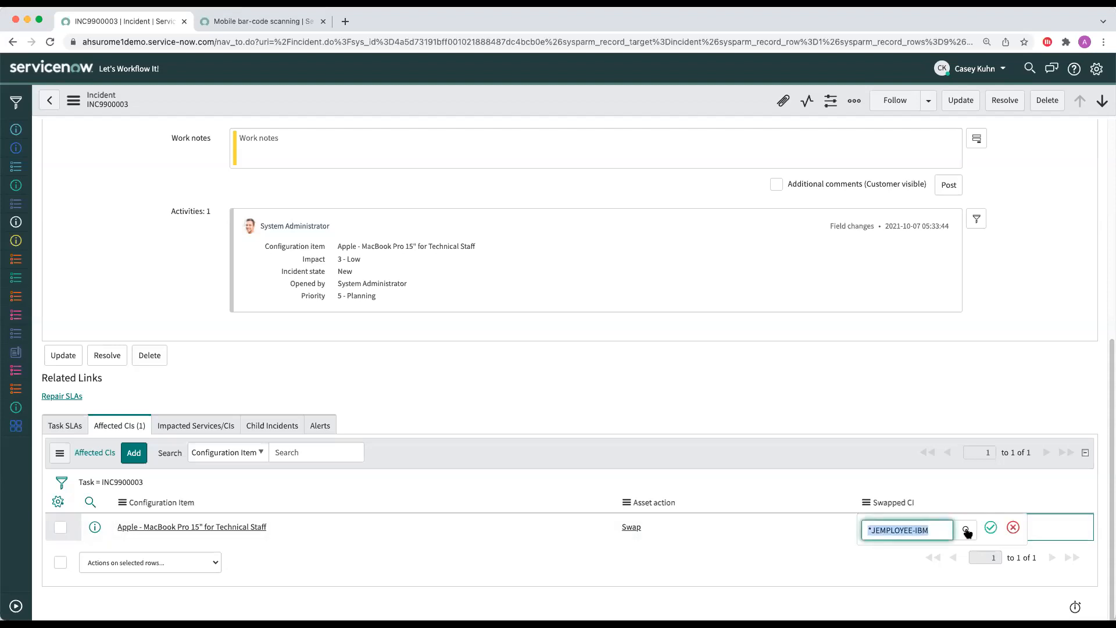
left_click(967, 531)
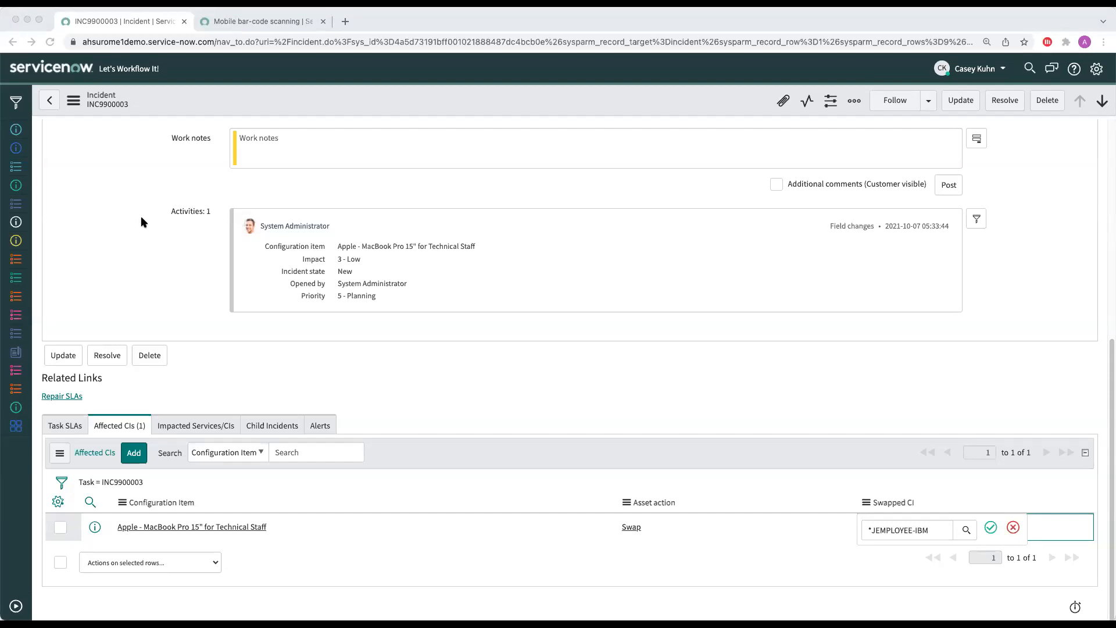
left_click(8, 14)
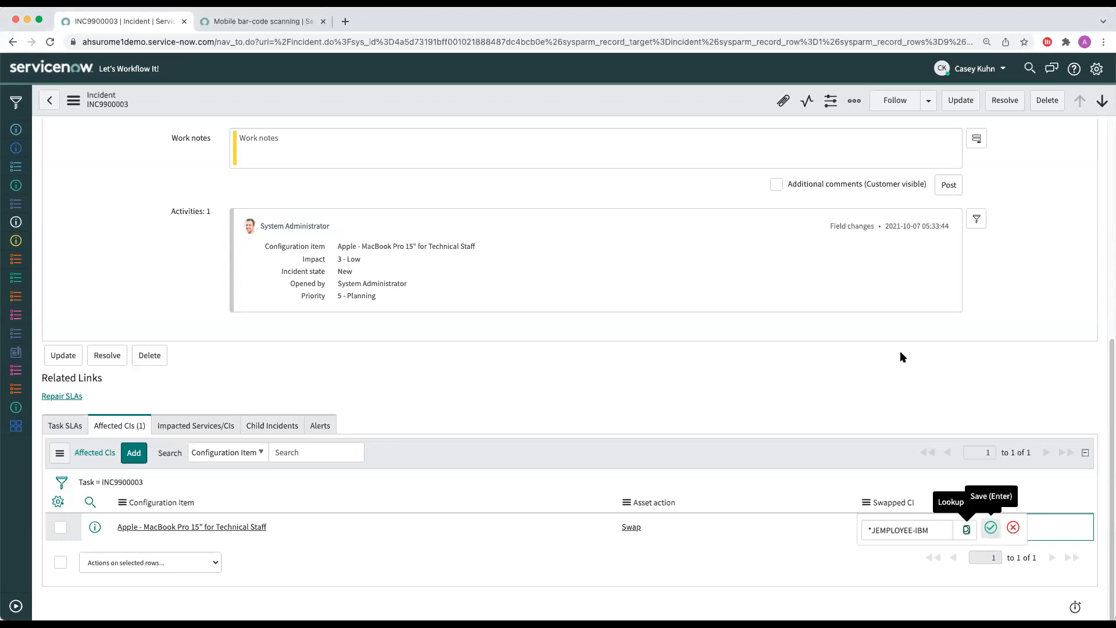
left_click(990, 528)
Step: Open the affected Apple MacBook Pro 15" configuration item and go to its linked hardware asset record
left_click(254, 527)
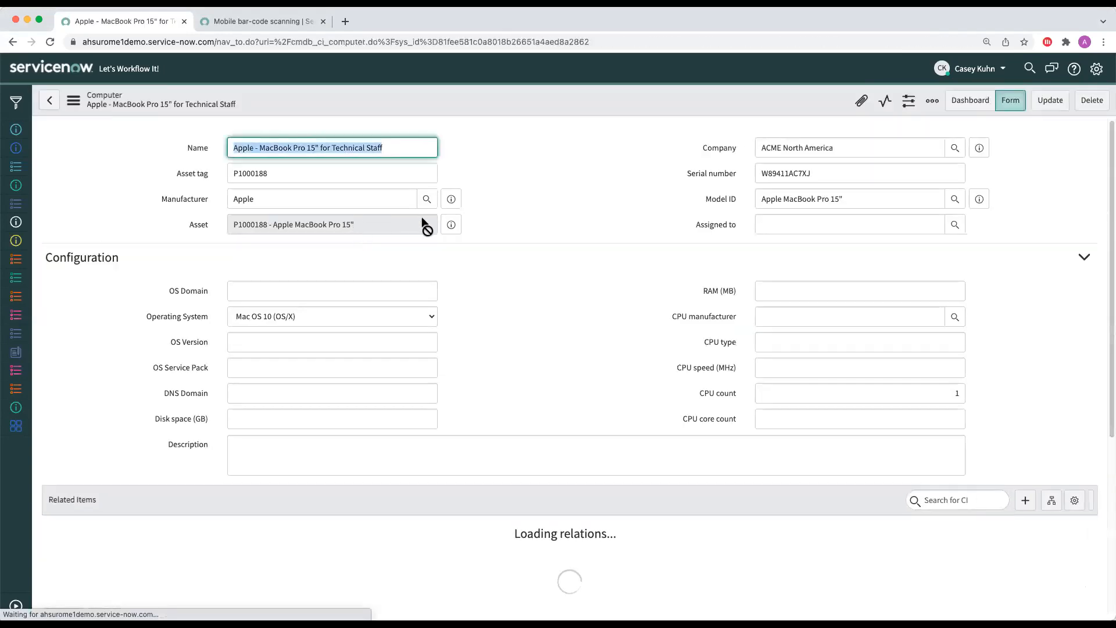
left_click(451, 225)
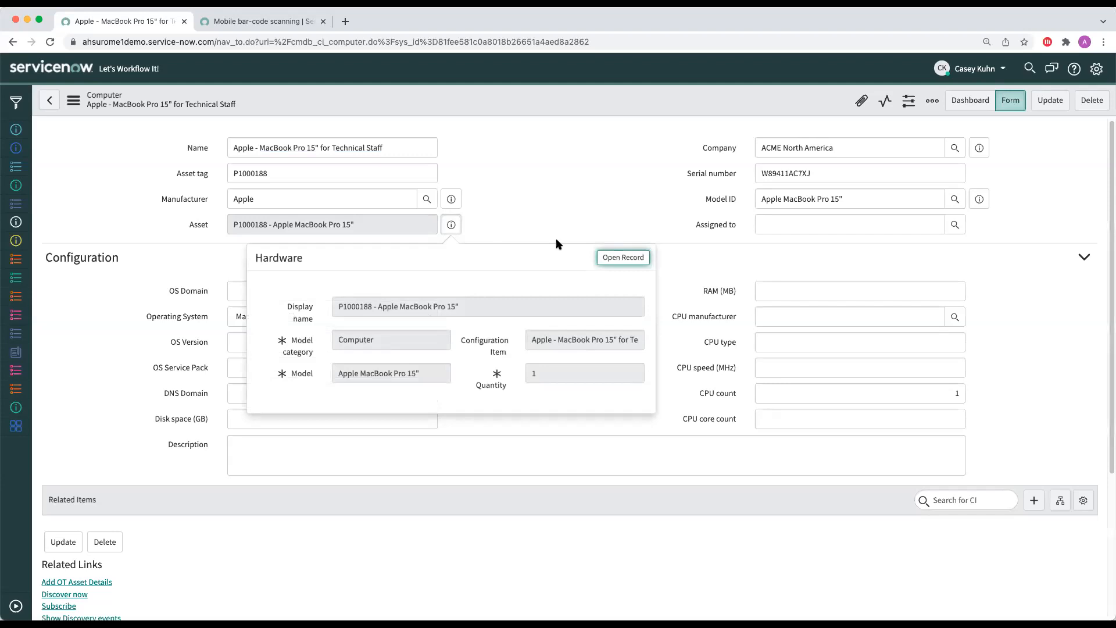
left_click(612, 263)
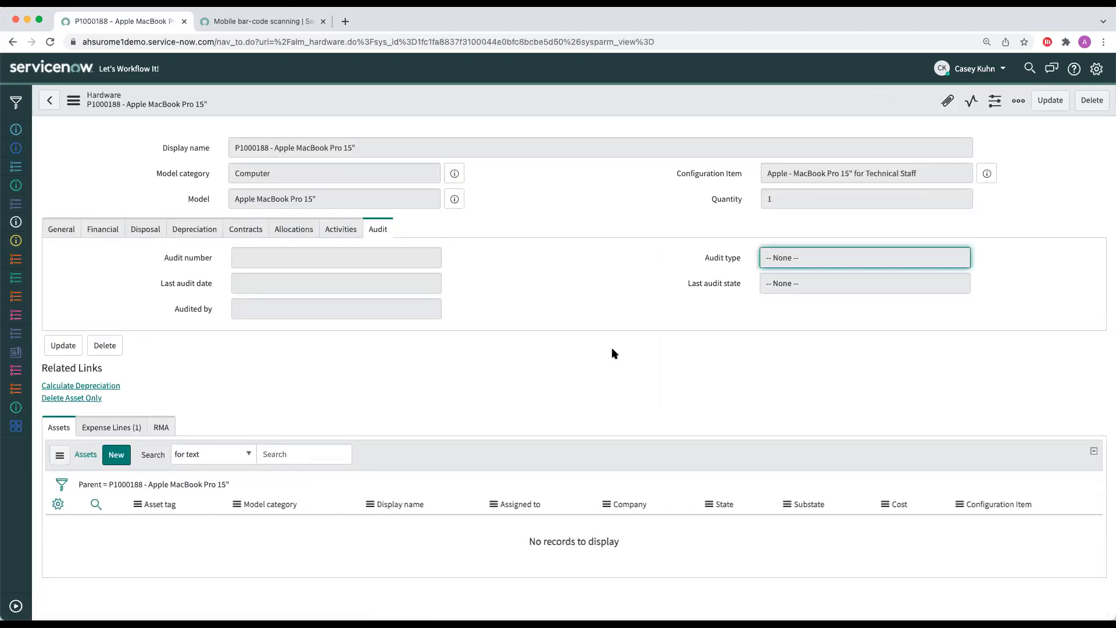
Step: Review the MacBook asset's general details, contracts and device allocations, and go back to the incident
left_click(51, 228)
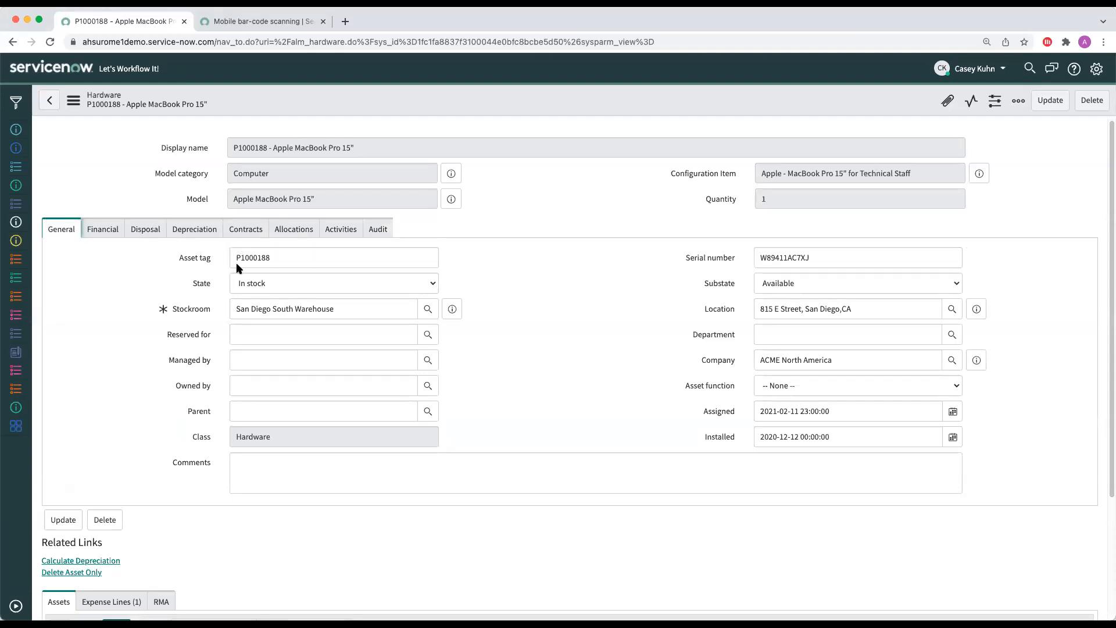
left_click(259, 230)
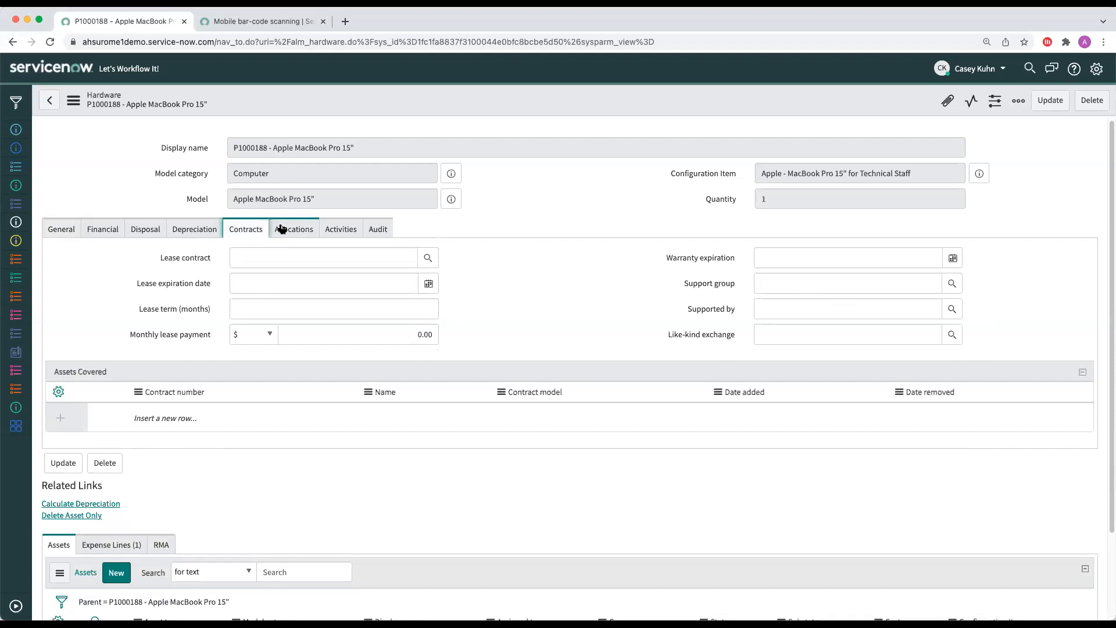
left_click(309, 230)
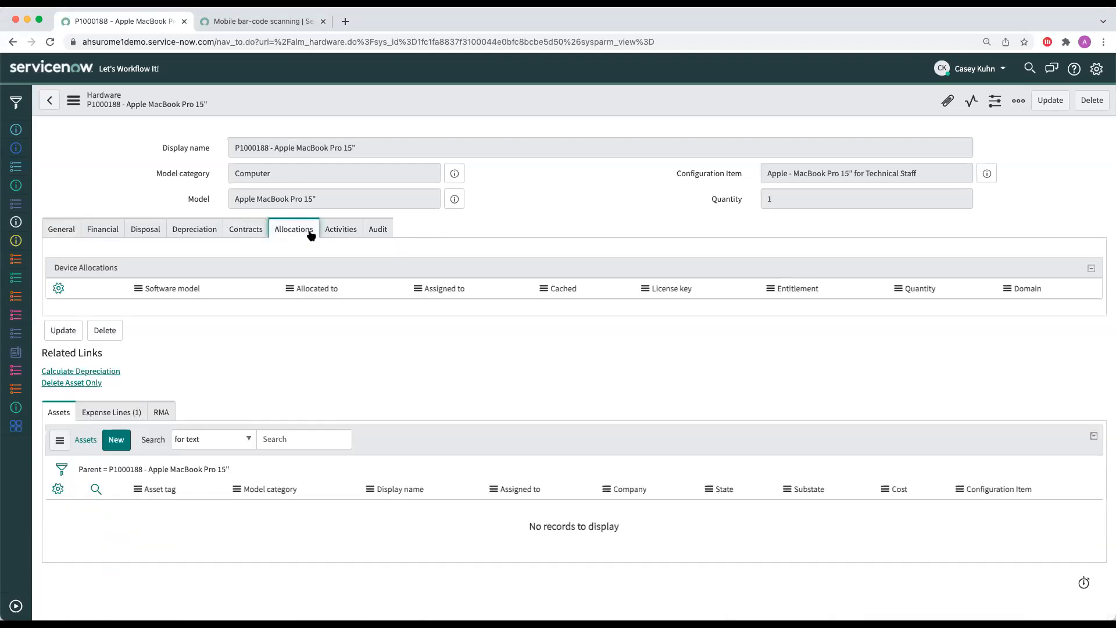
left_click(54, 104)
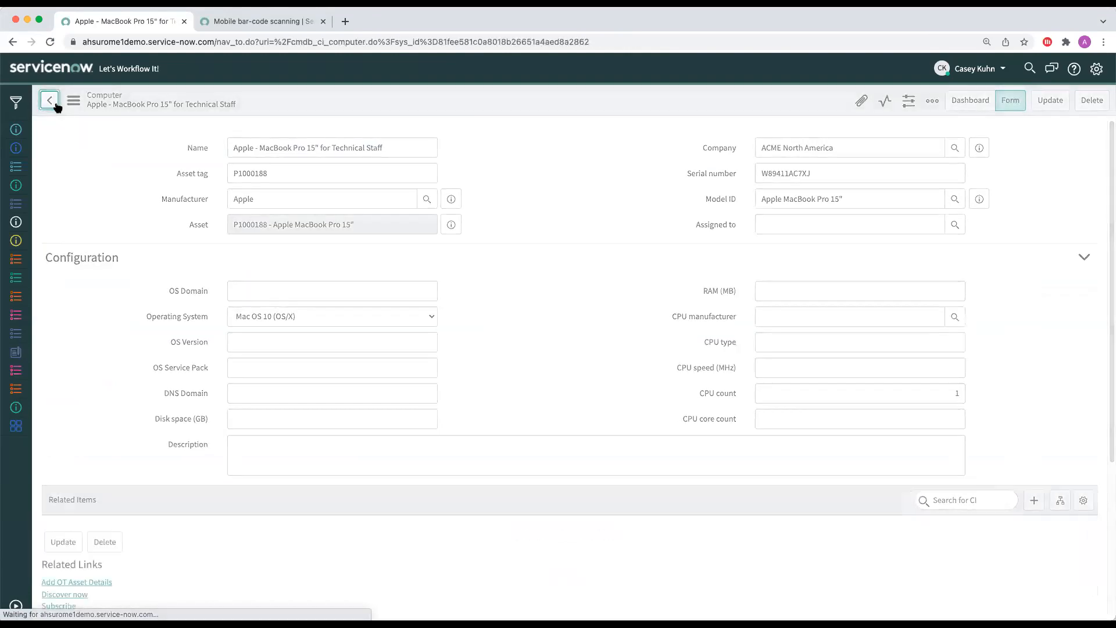
left_click(55, 104)
Step: Open the swapped CI *JEMPLOYEE-IBM and its hardware asset record, reviewing the asset's allocations, contracts and general details
scroll(286, 218, "down", 7)
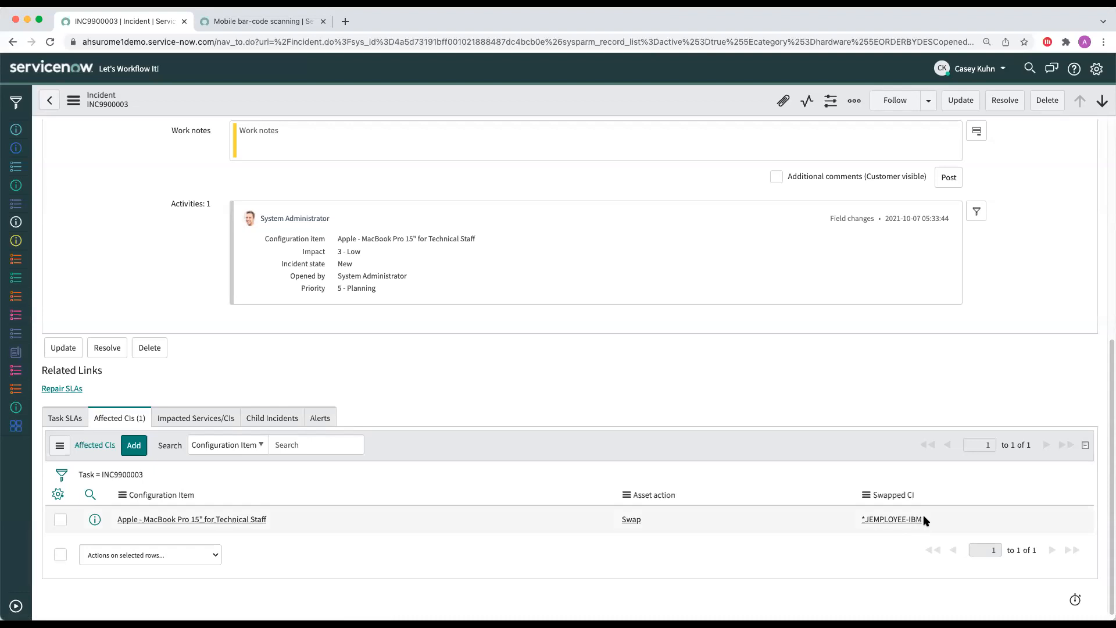
left_click(902, 522)
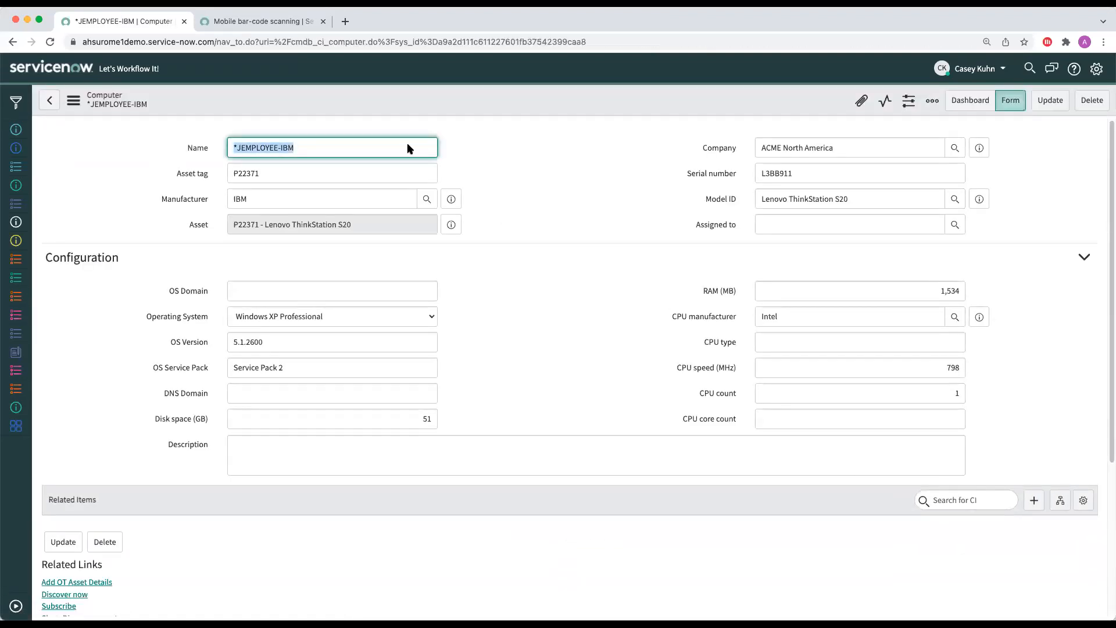
left_click(451, 224)
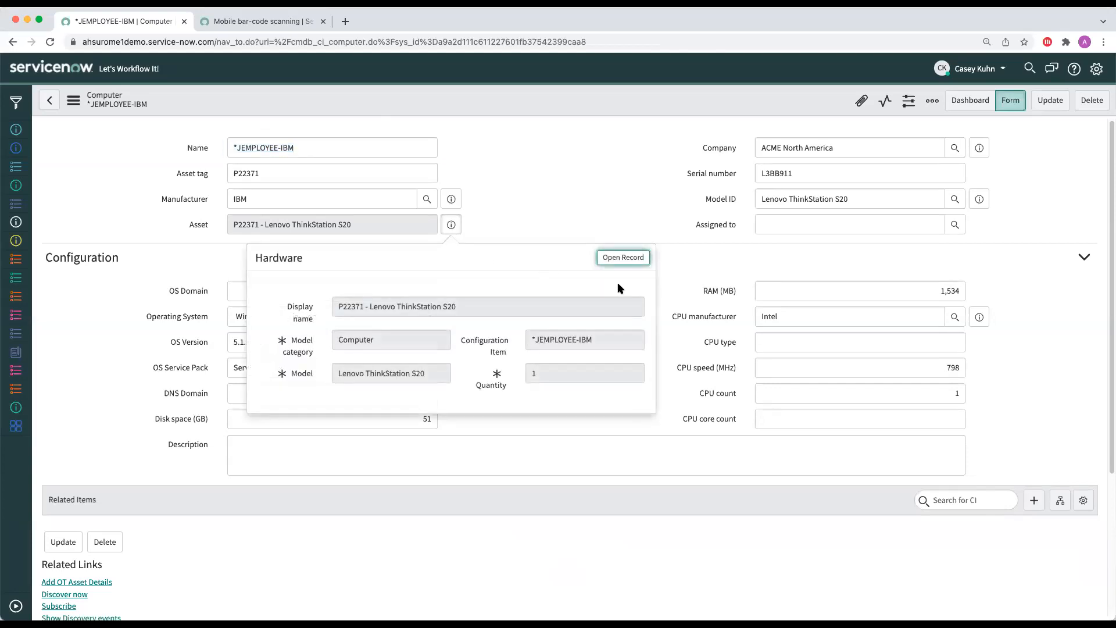
left_click(623, 257)
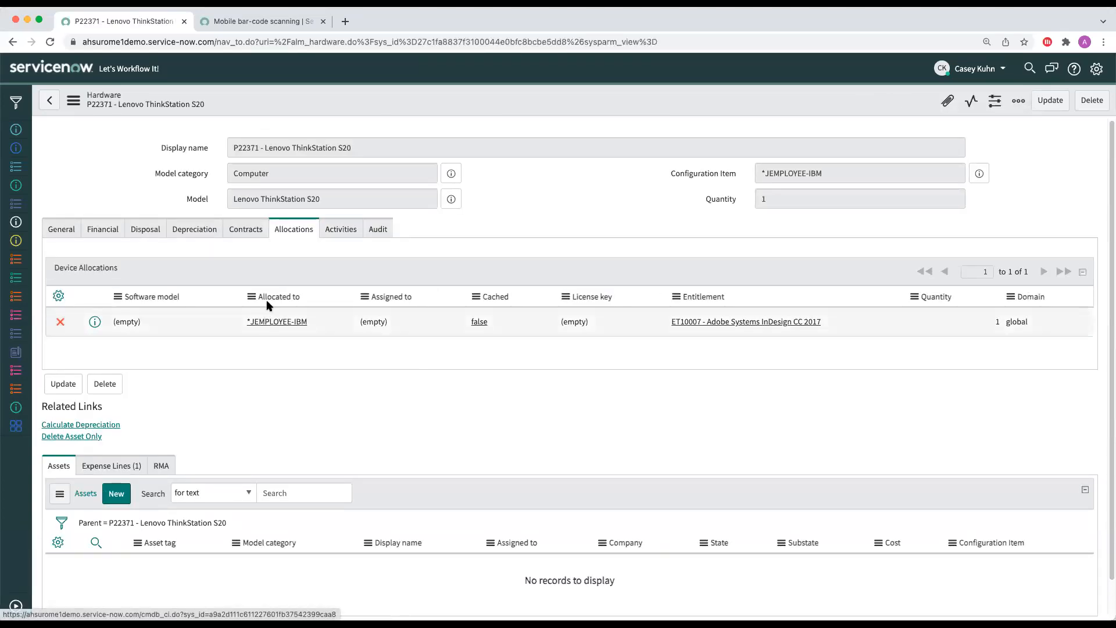
left_click(255, 236)
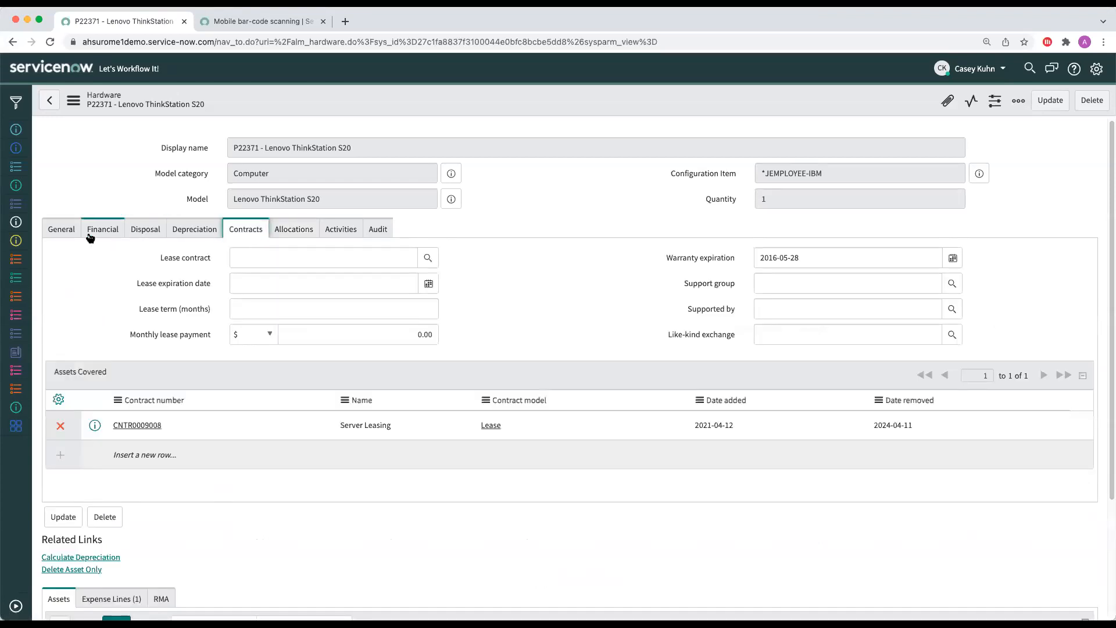
left_click(62, 232)
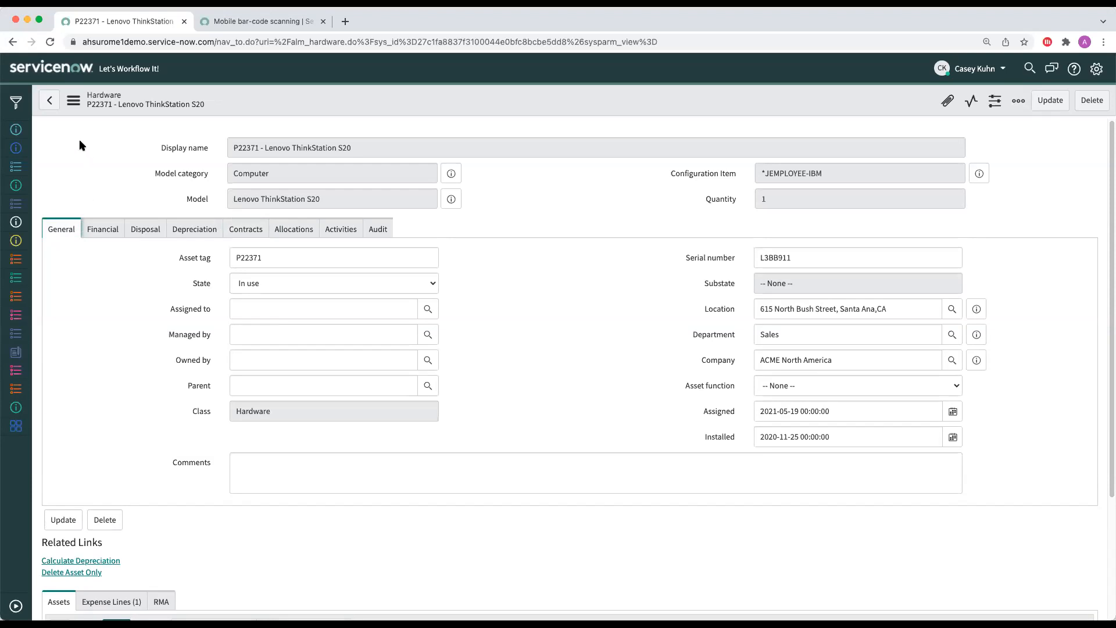
Step: Go back to incident INC9900003 and review its configuration item, activity and affected CI swap entry
left_click(50, 102)
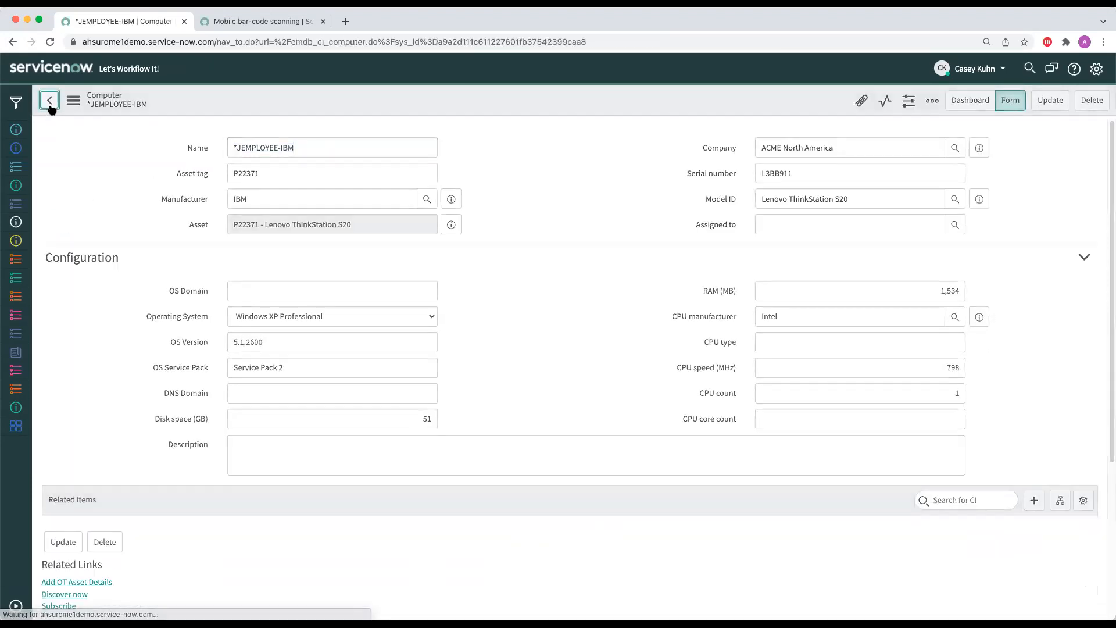
scroll(436, 401, "down", 7)
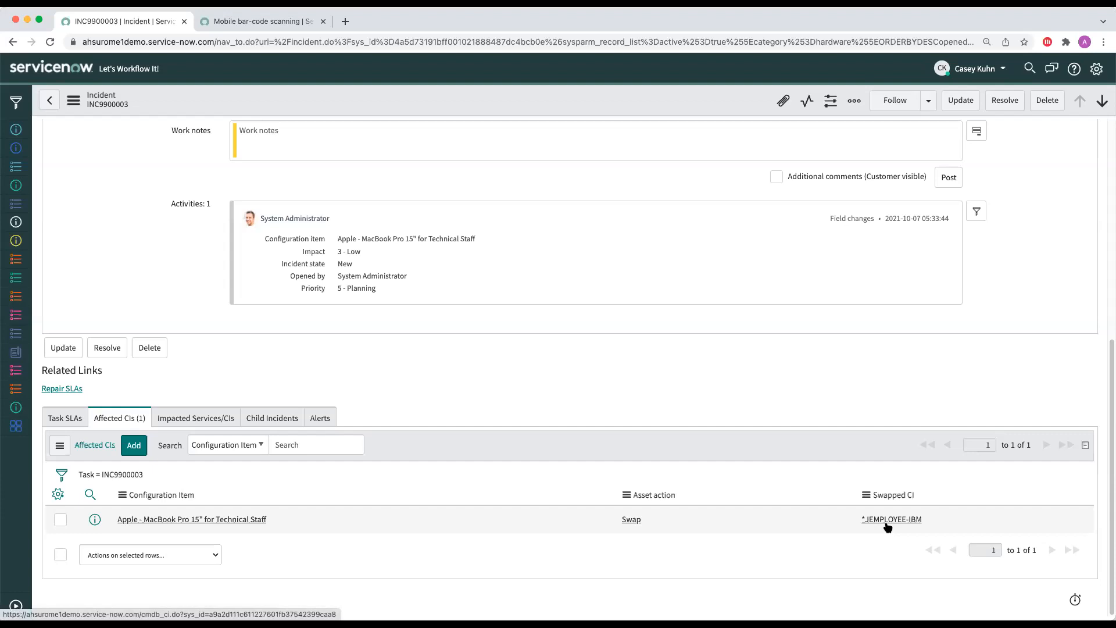
scroll(877, 504, "up", 5)
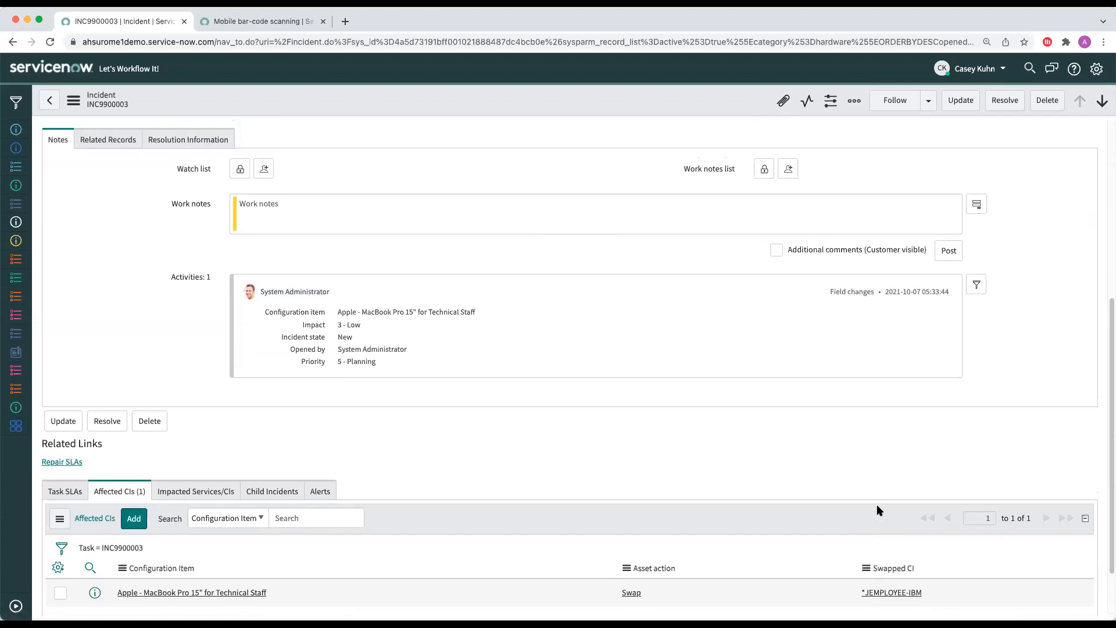
scroll(876, 510, "down", 5)
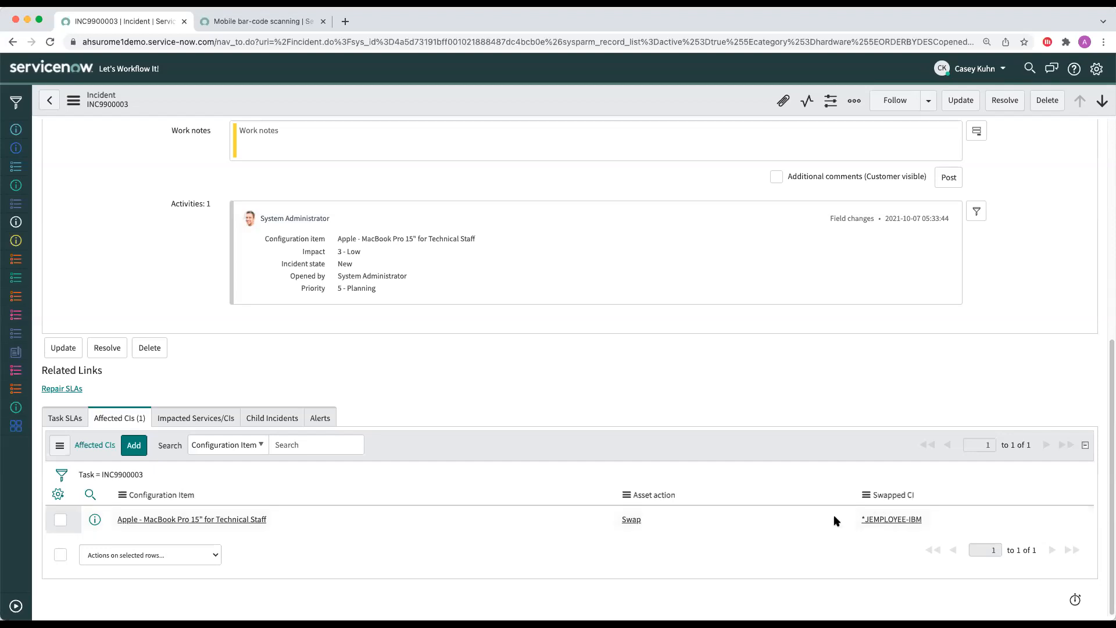
scroll(881, 527, "up", 2)
scroll(882, 530, "up", 5)
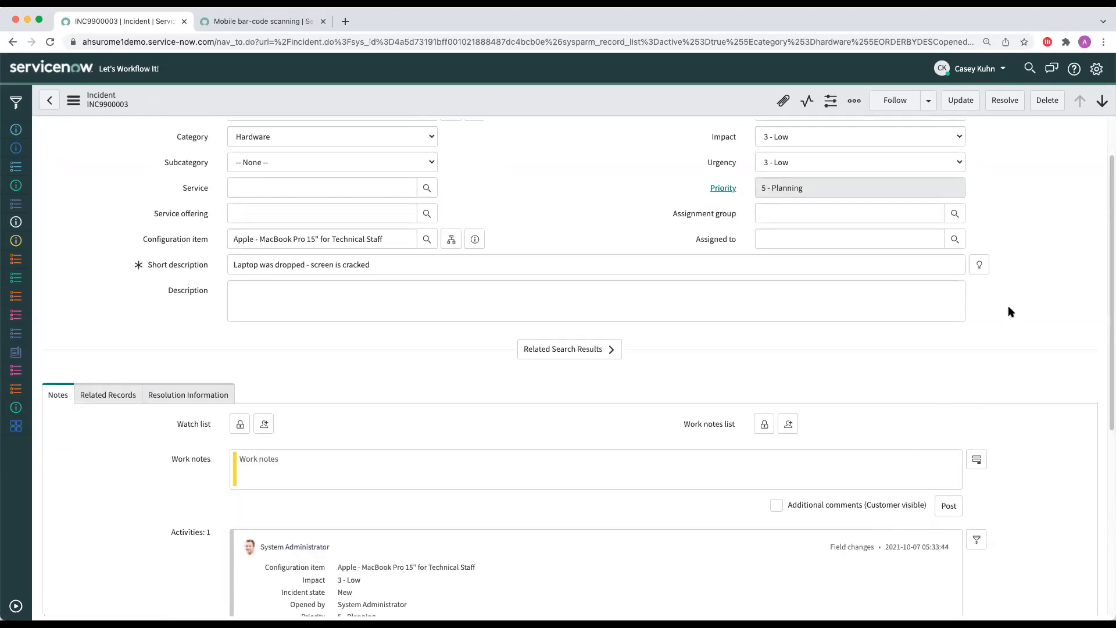
scroll(1006, 314, "down", 5)
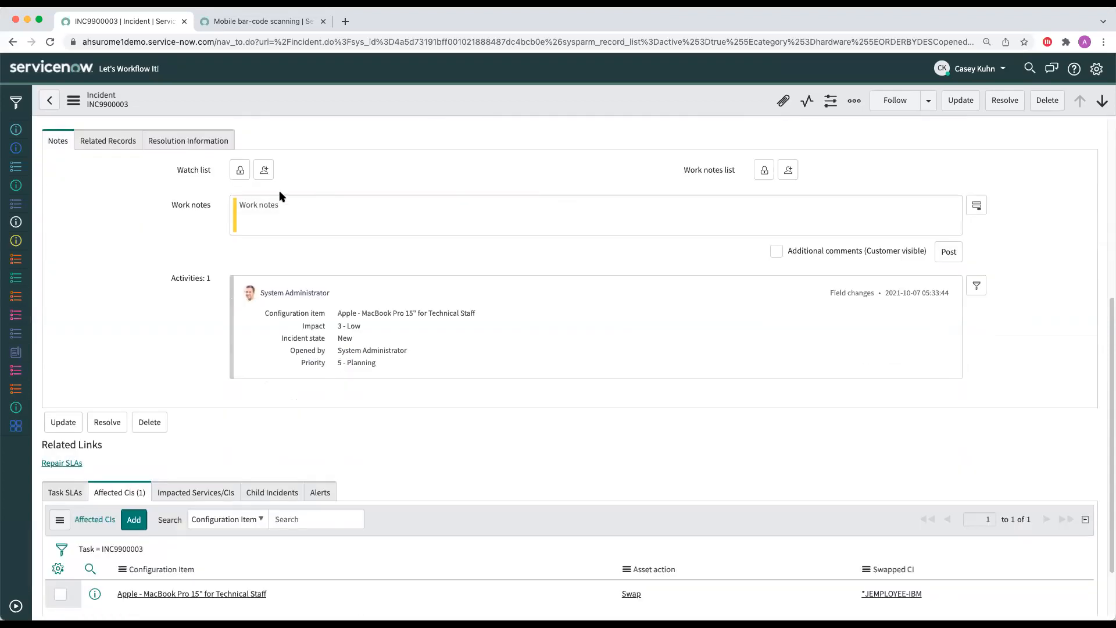